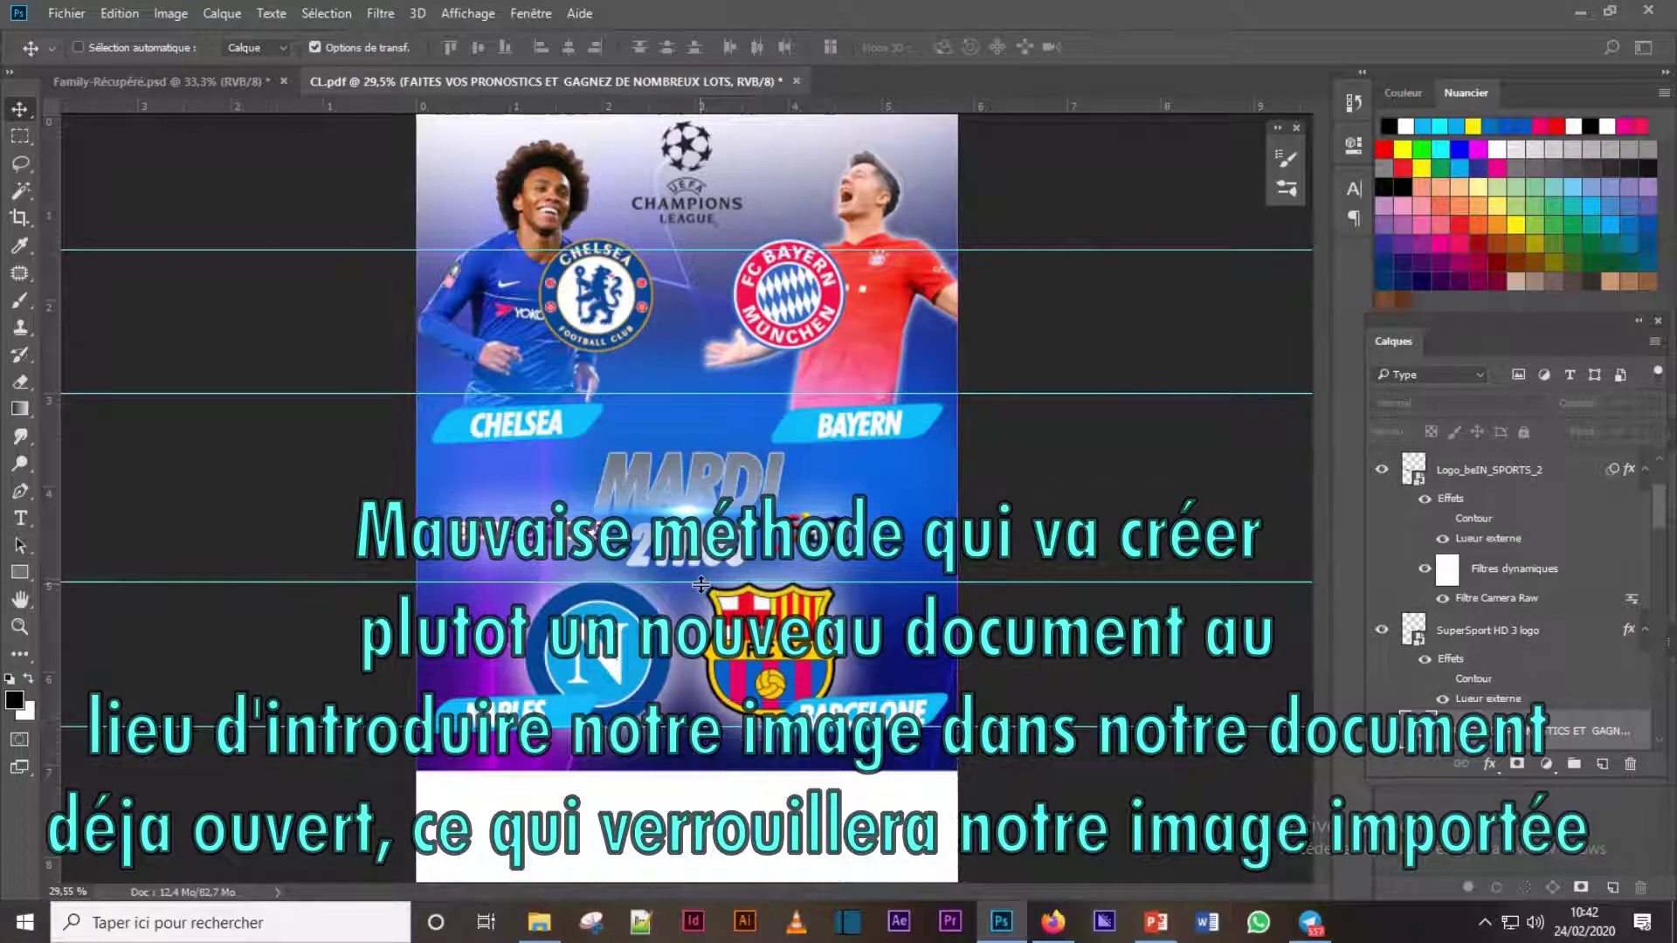
- Open the new document dialog with the 1748 × 2480 px portrait preset at 300 ppi
key("ctrl+n")
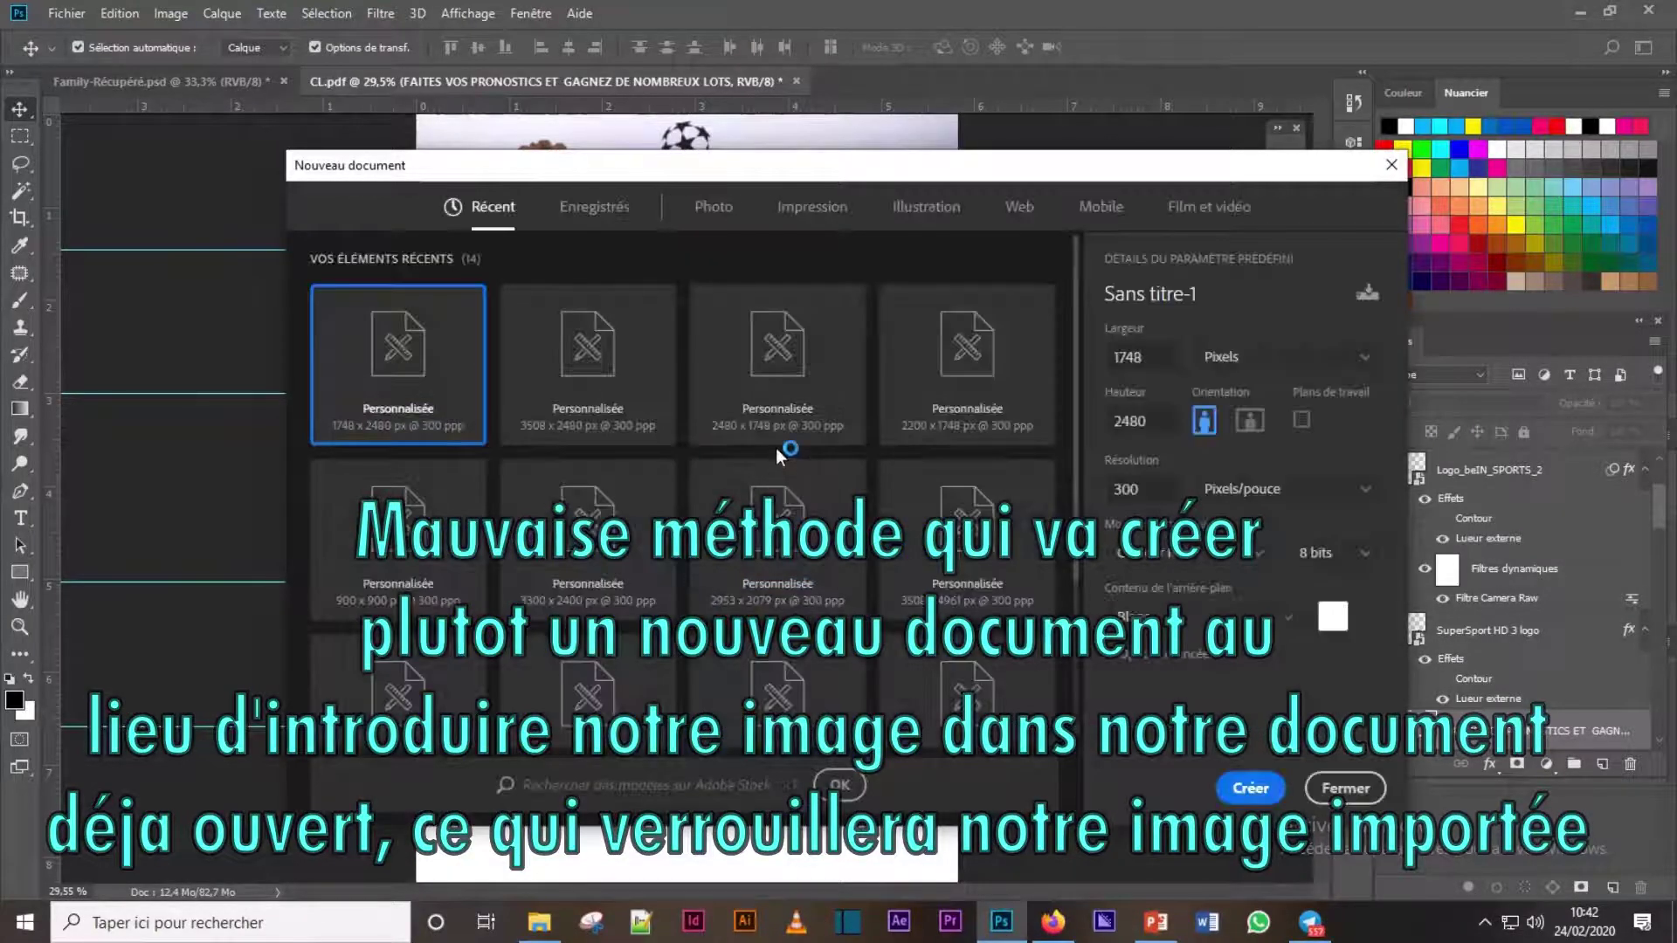
- Save the 1748 × 2480 px size as preset 'Importation 1' and create the blank white document
left_click(1367, 297)
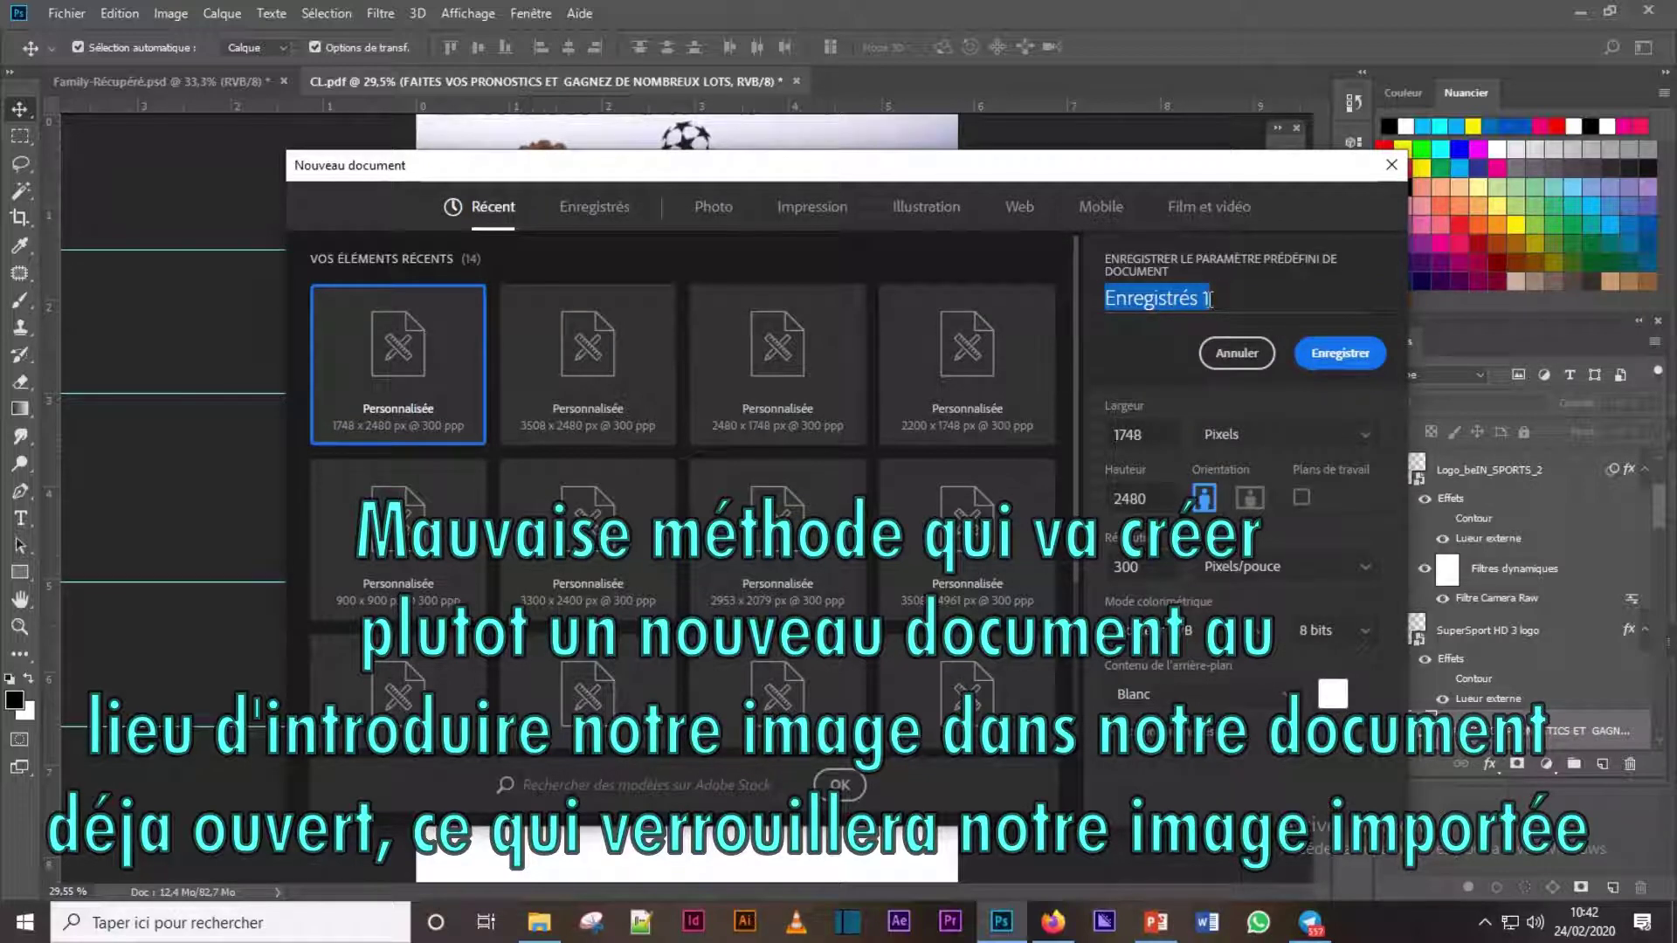
key("BackSpace")
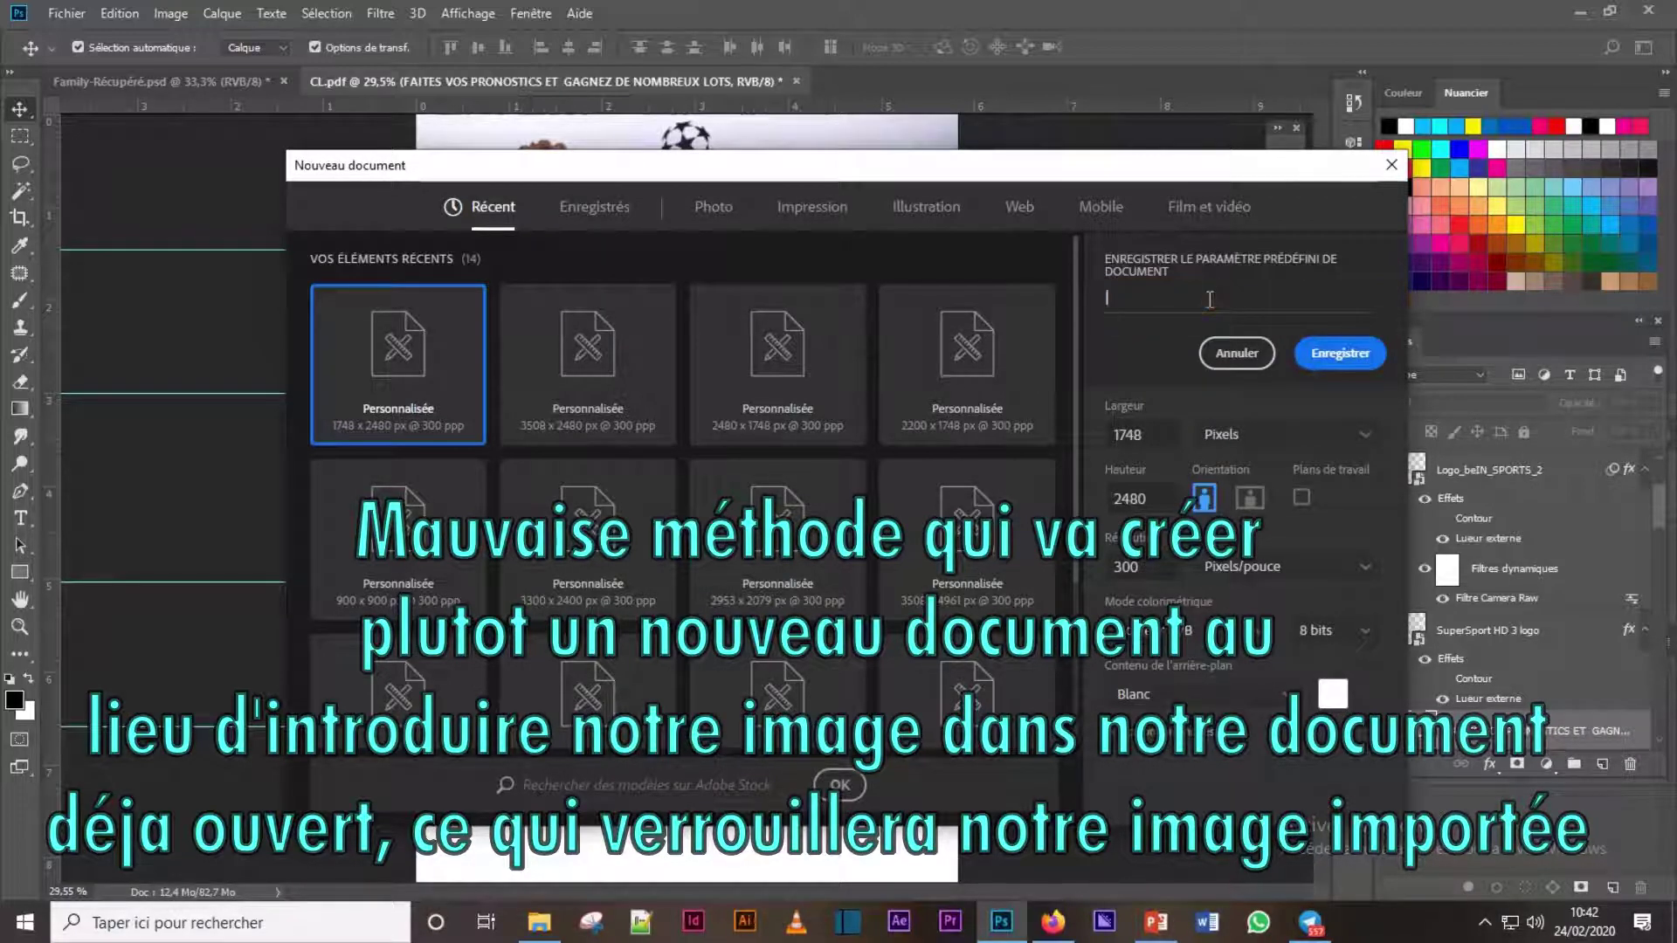
type("Im")
type("portation 1")
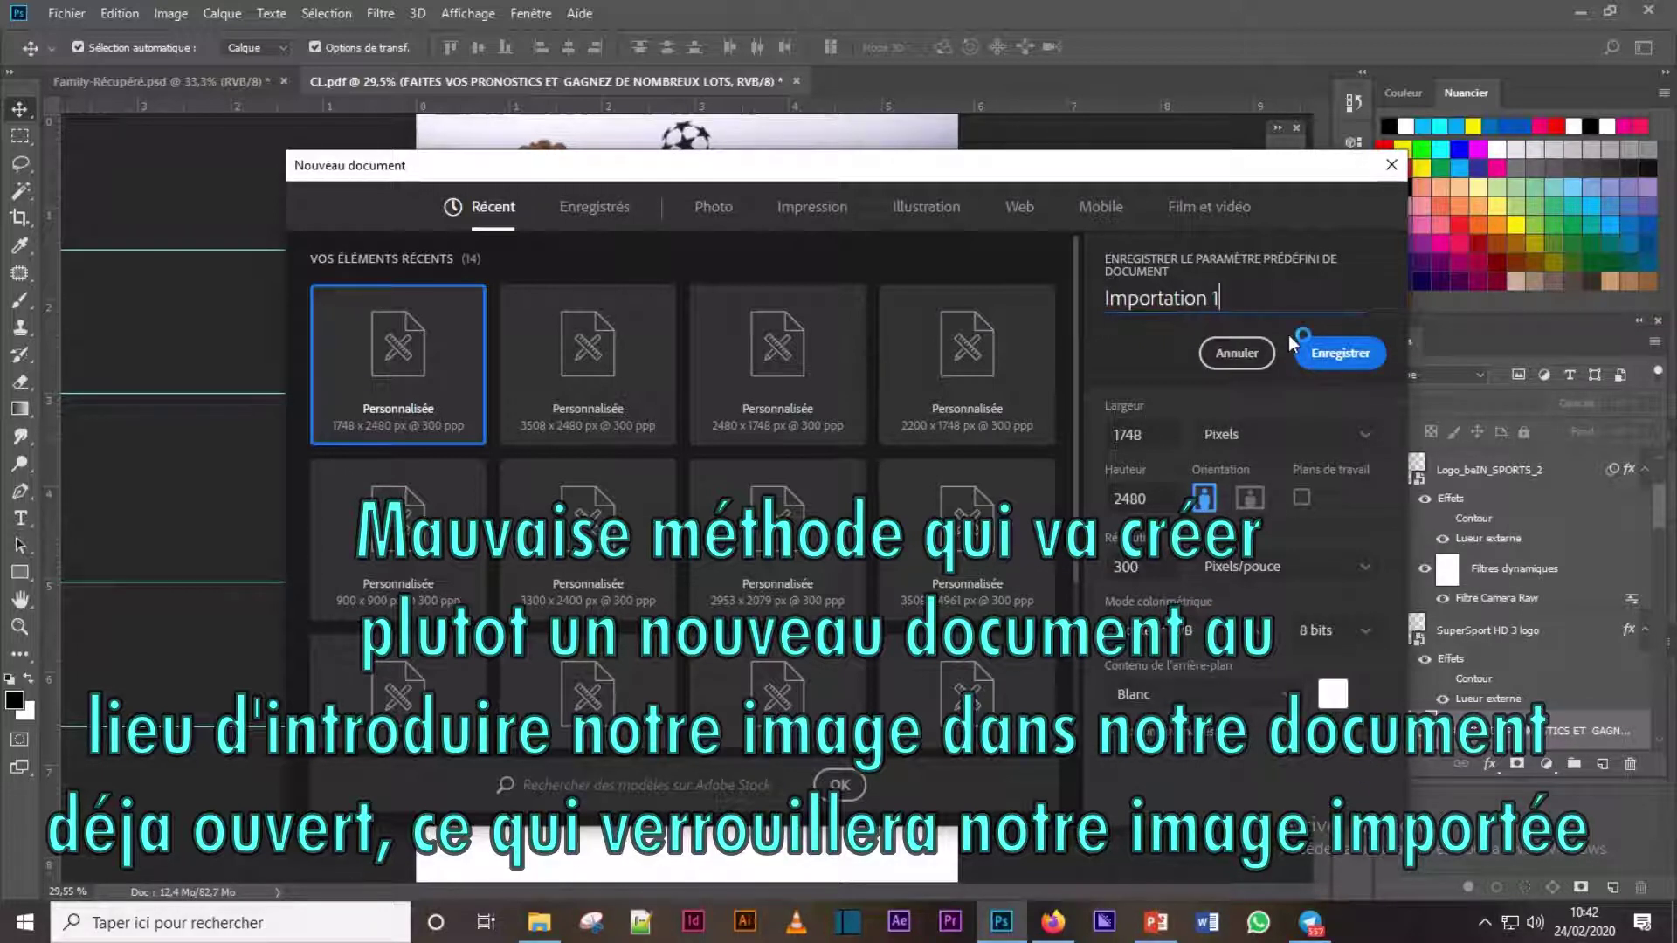
left_click(1322, 354)
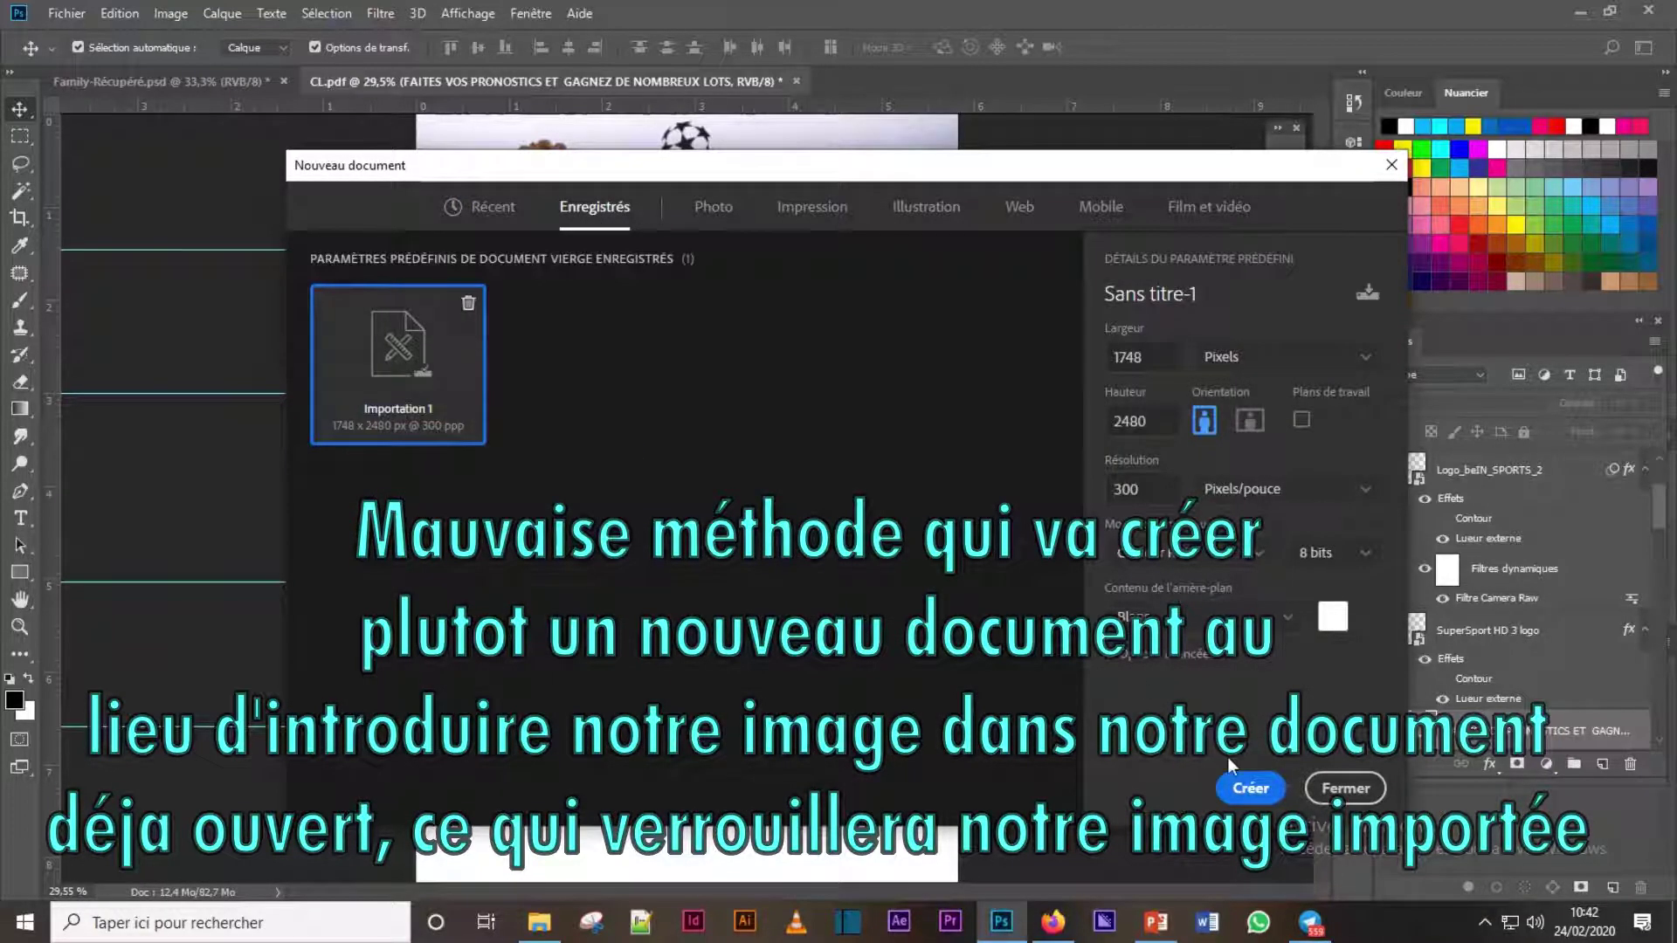
left_click(1248, 788)
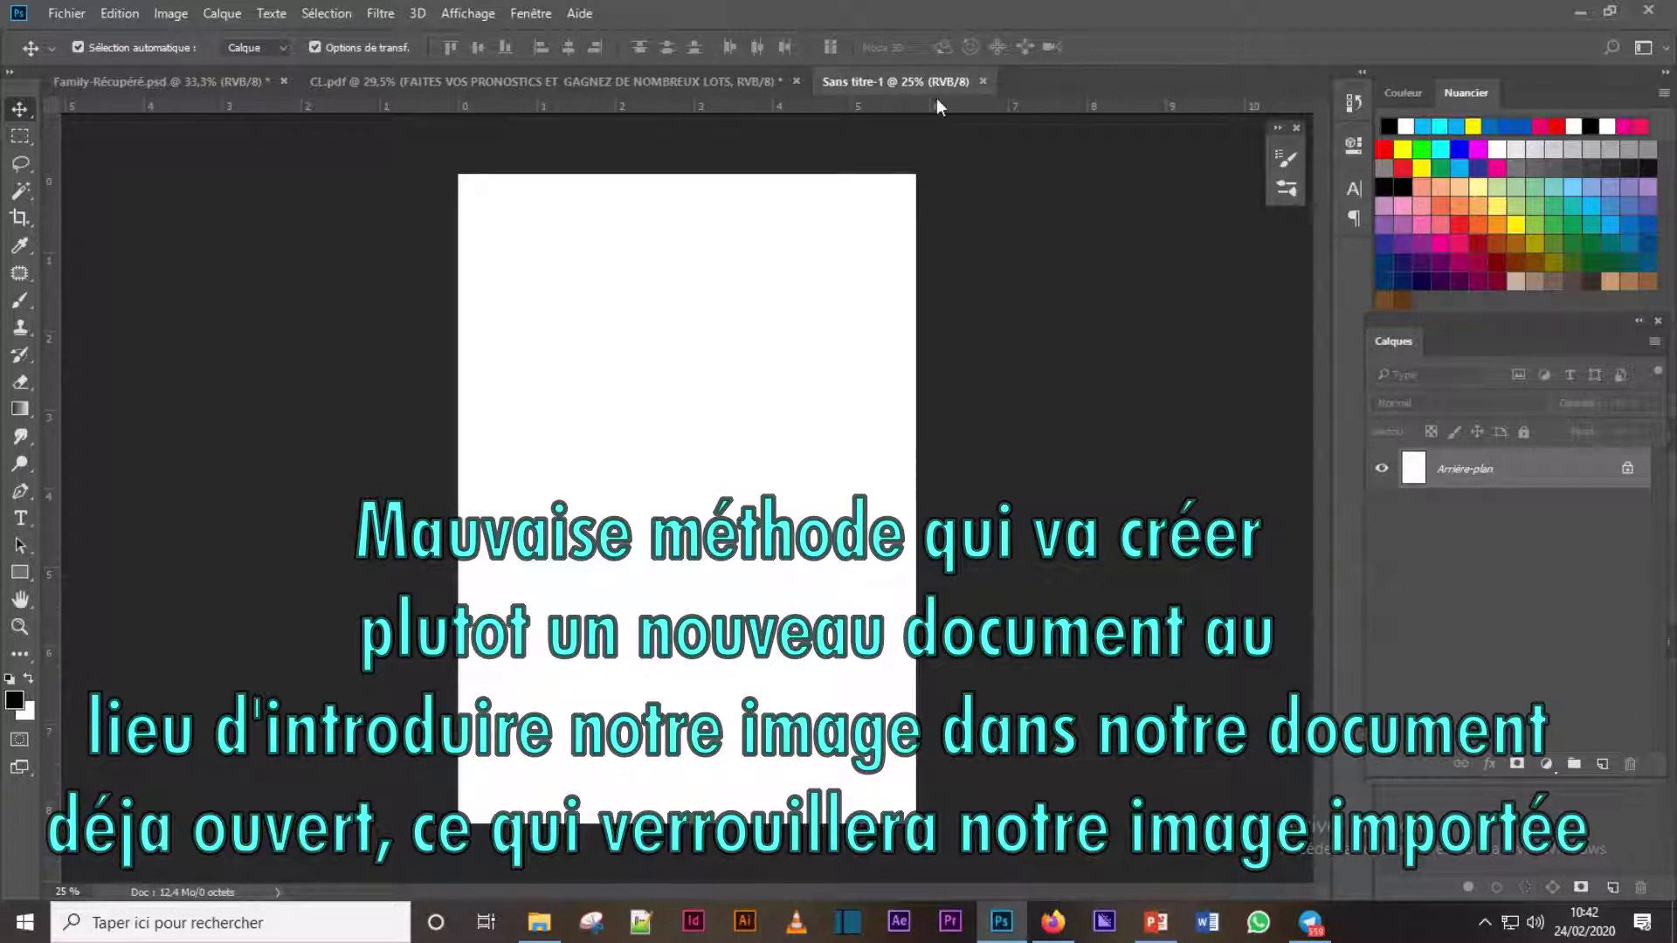
- Open the Ansu Fati JPG through Fichier > Ouvrir as its own separate document
left_click(70, 14)
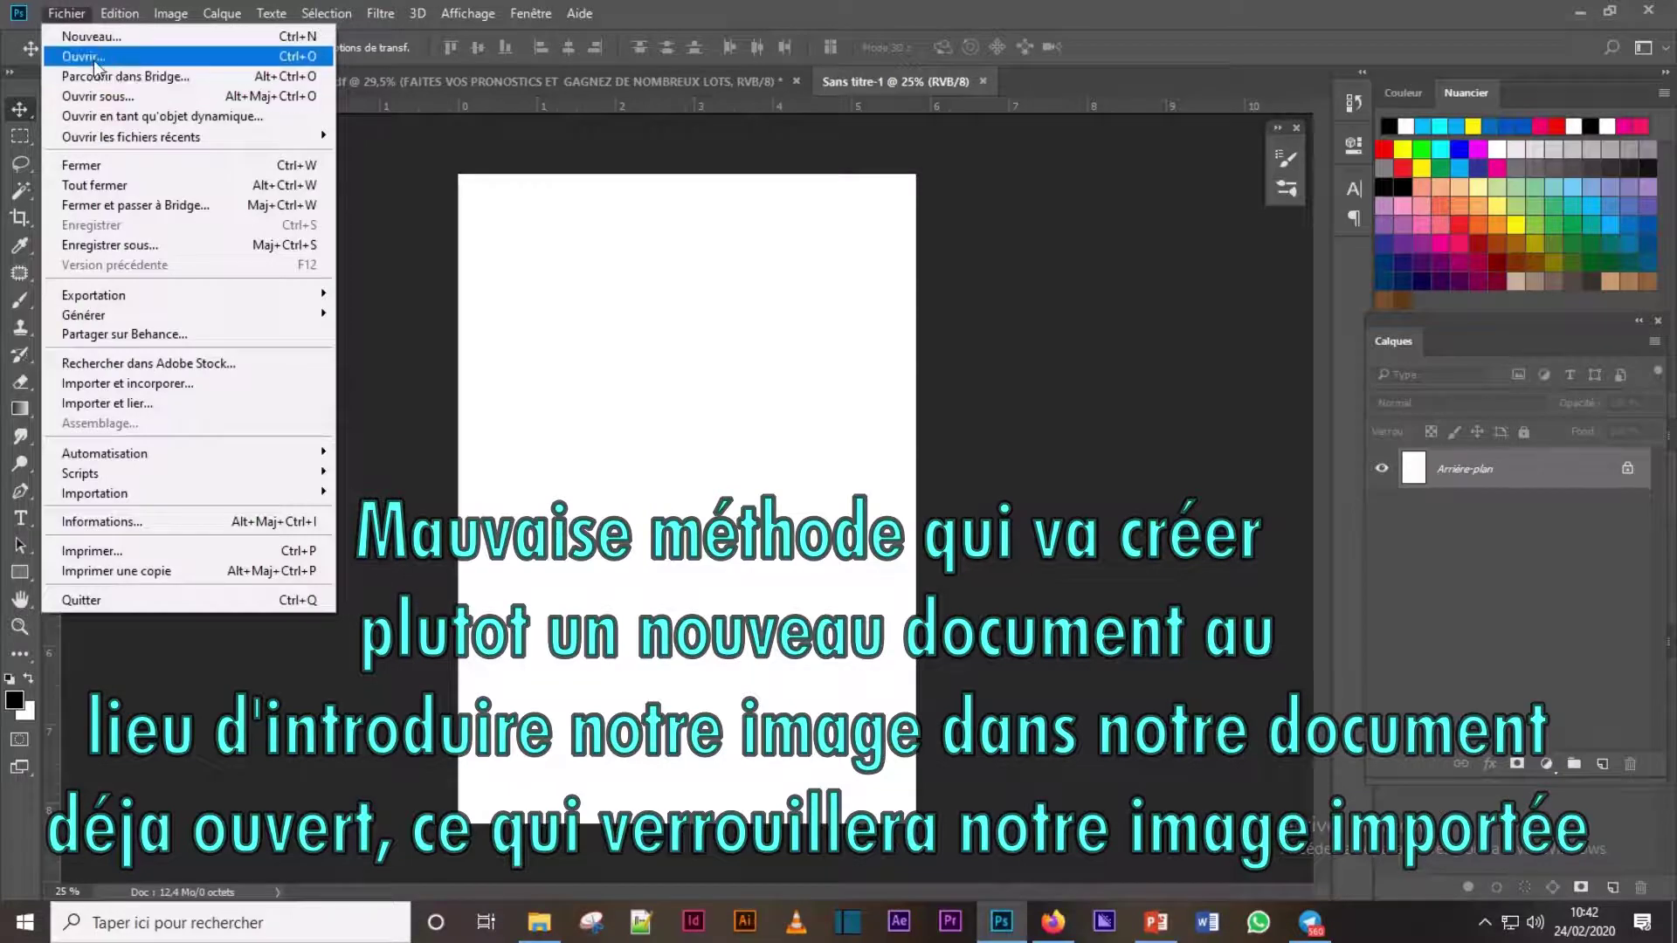
left_click(94, 59)
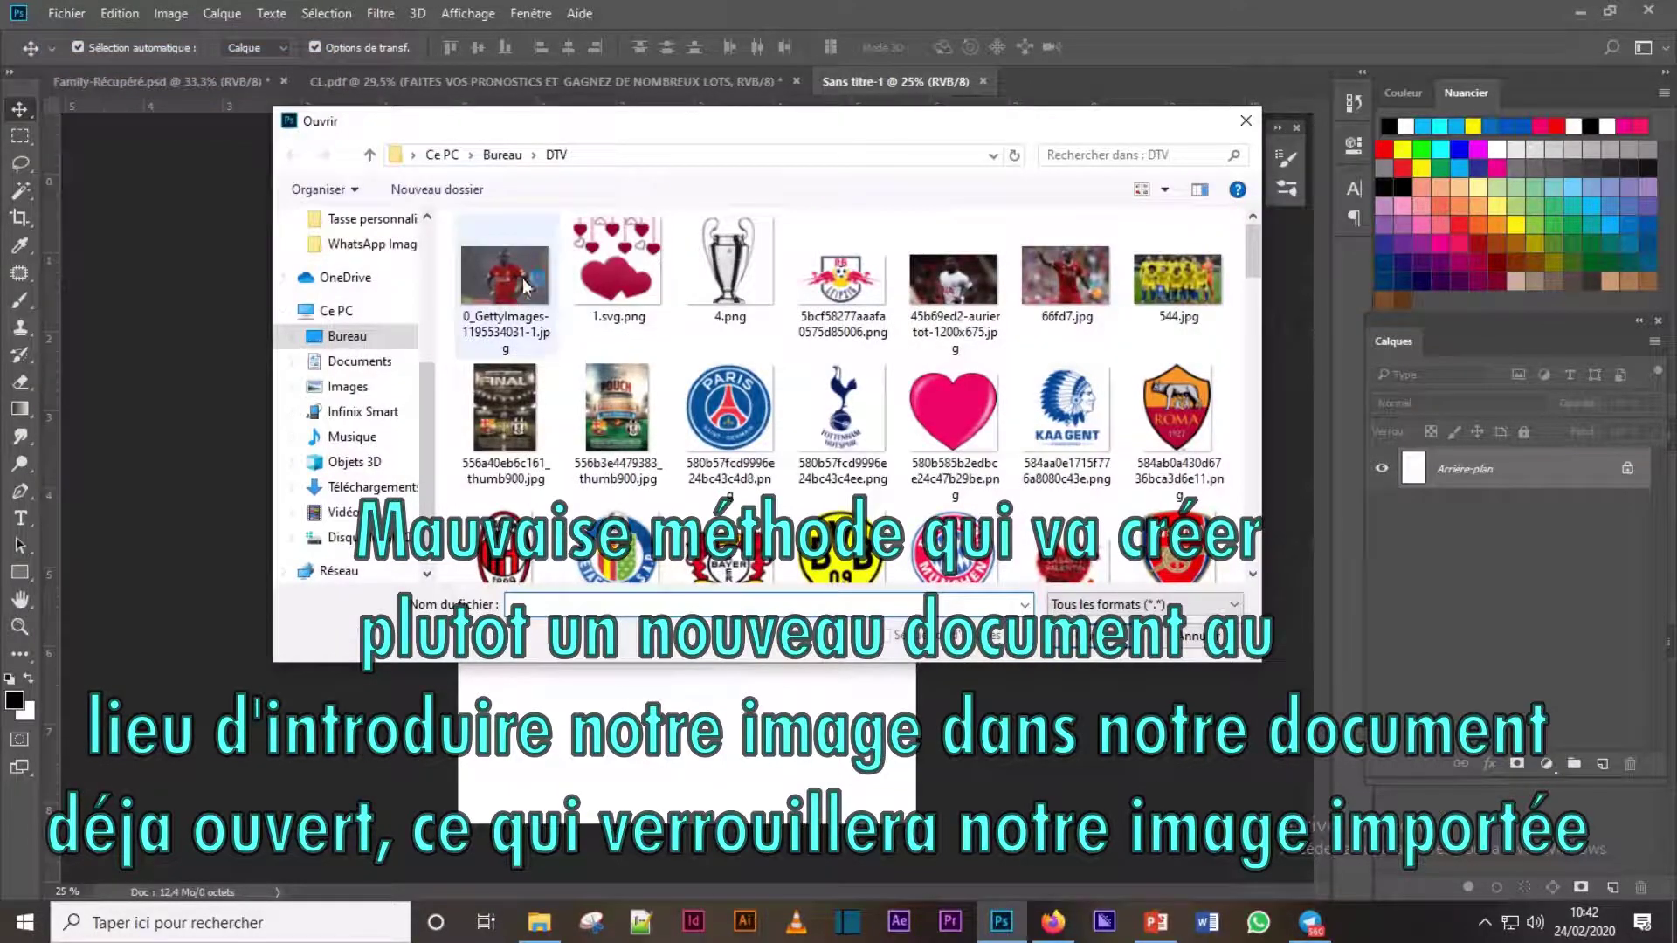
scroll(559, 366, "down", 1)
scroll(669, 432, "down", 2)
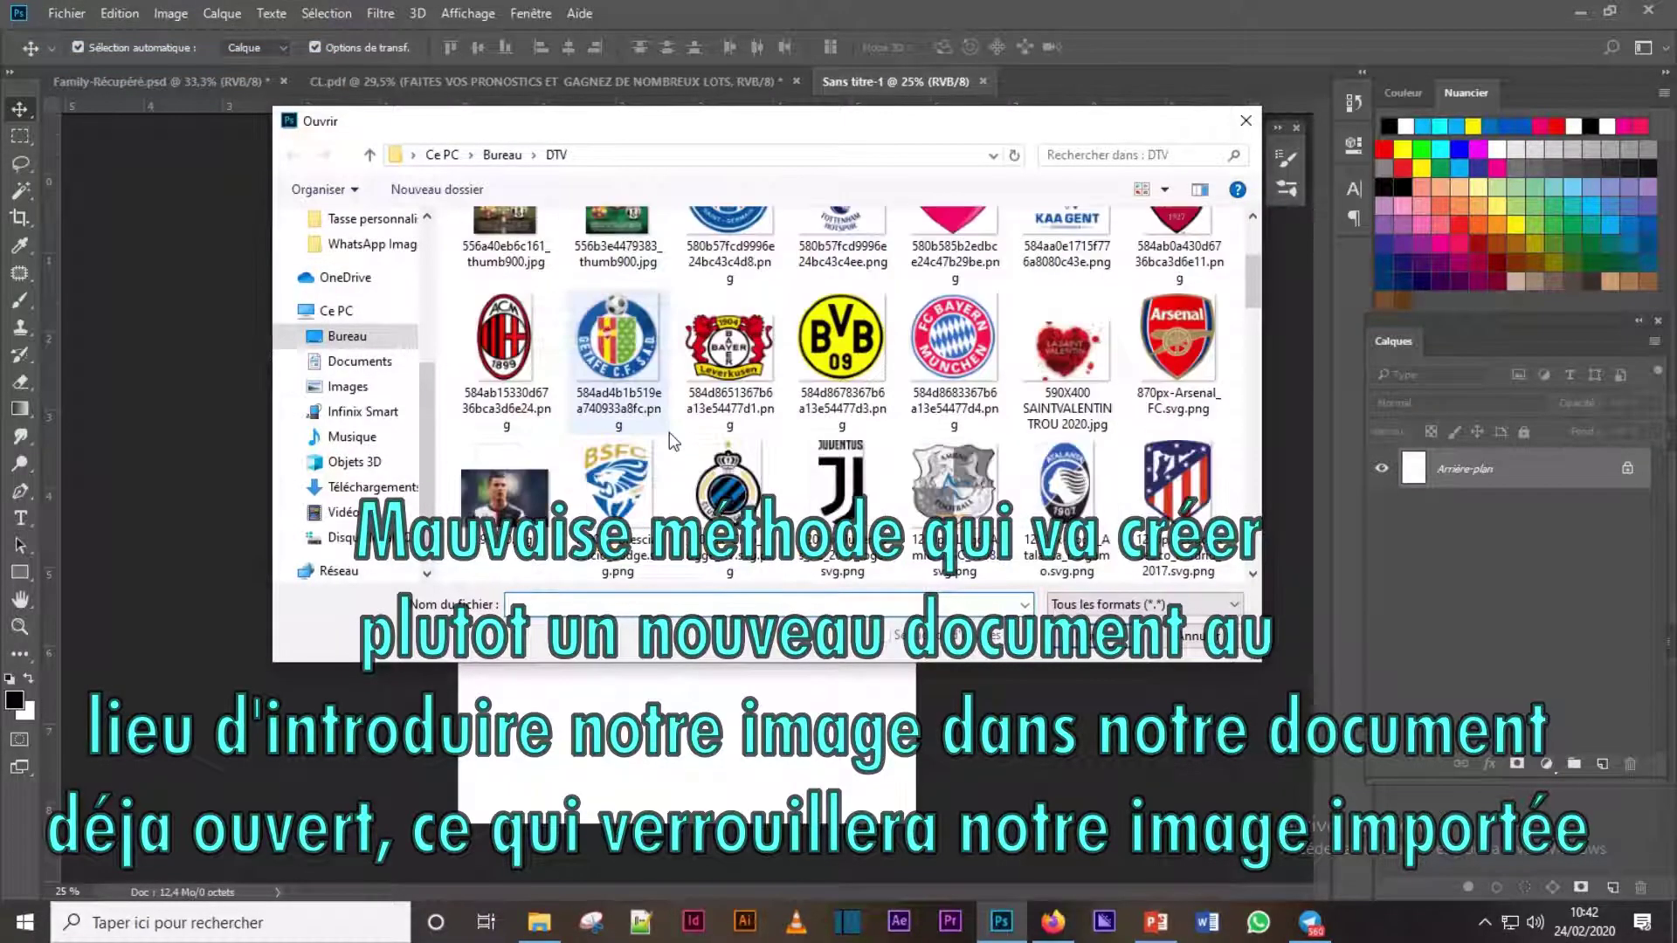
scroll(628, 428, "down", 2)
scroll(618, 437, "down", 2)
scroll(619, 437, "down", 2)
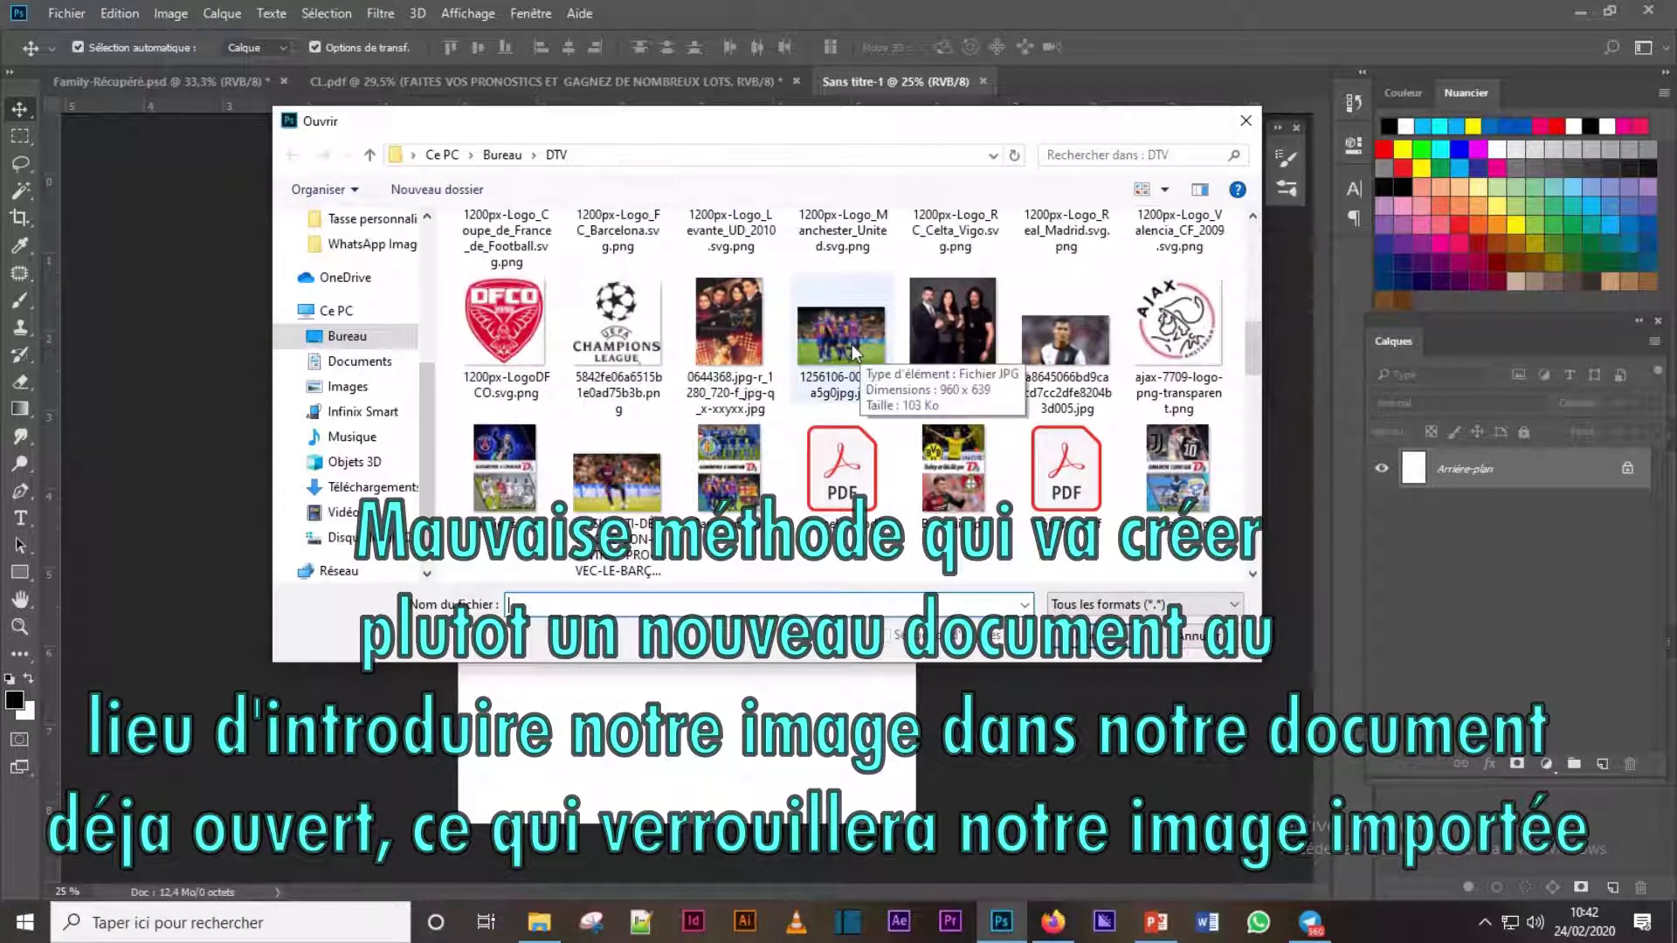
left_click(618, 480)
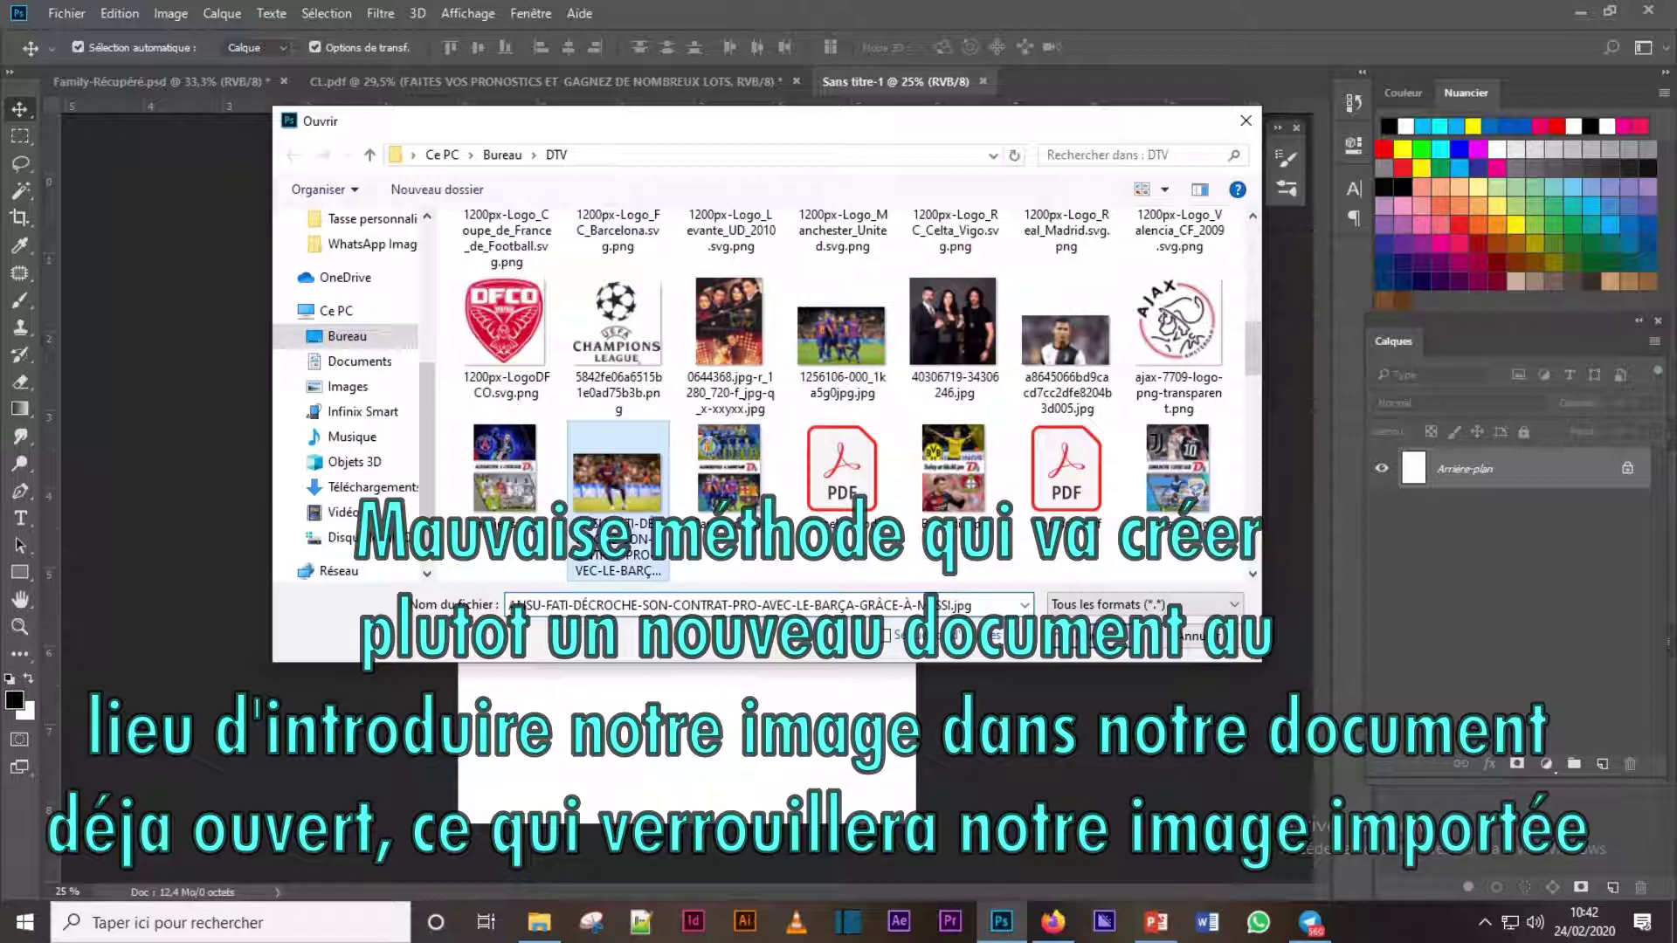
key("Return")
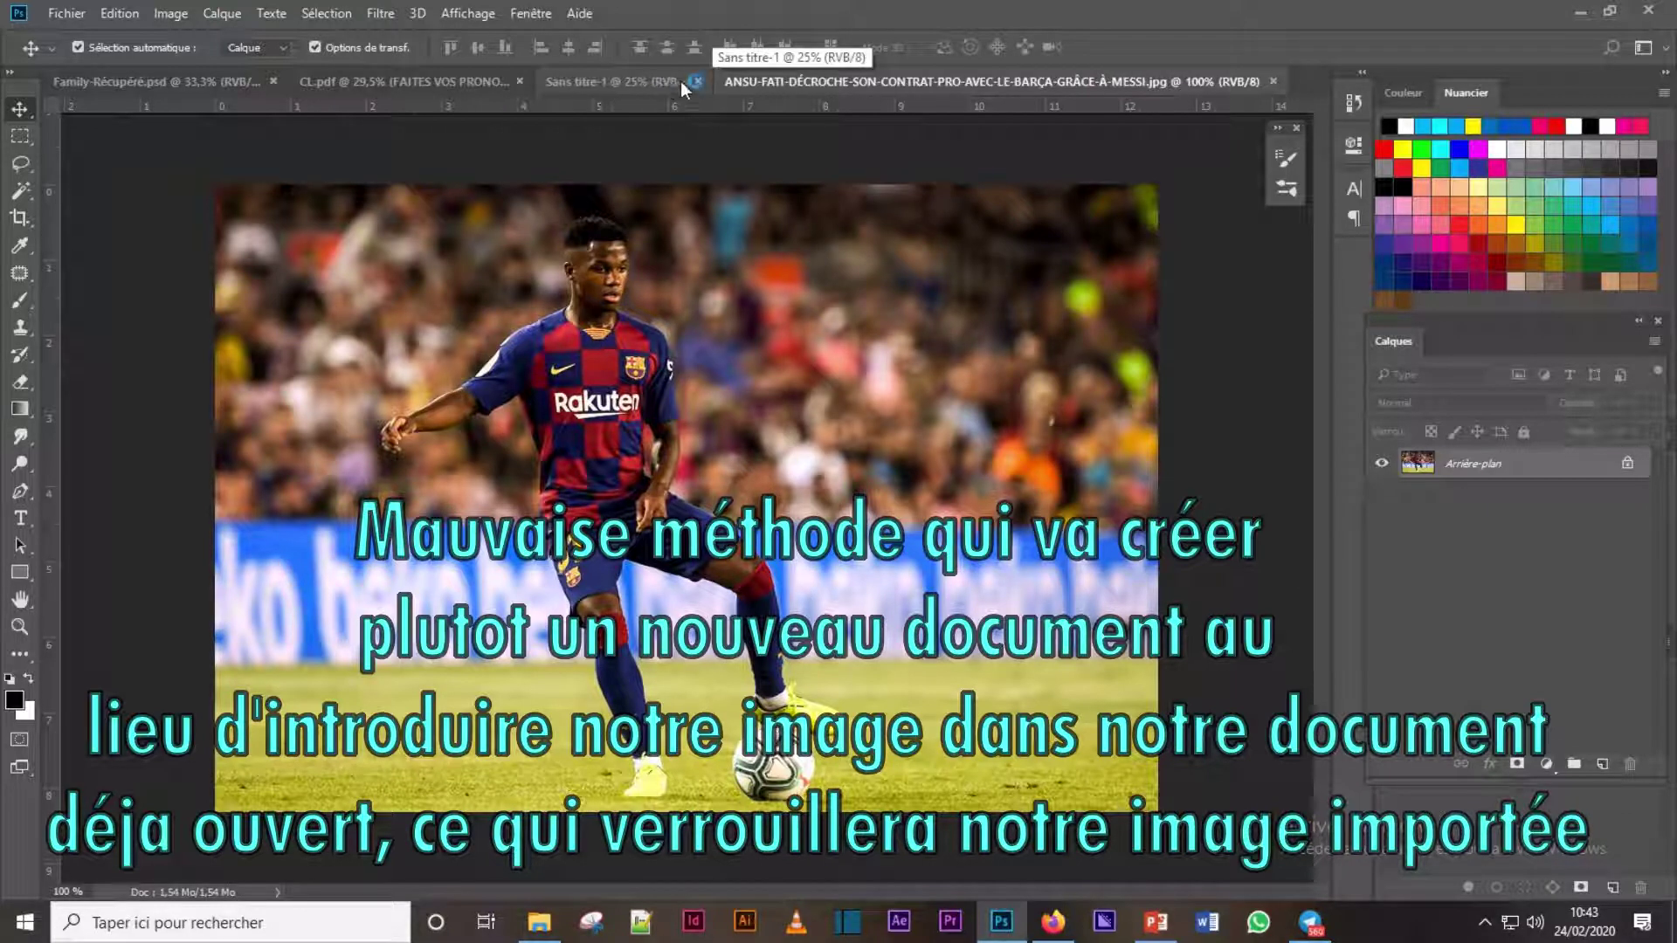
- Switch between the Sans titre-1 and photo tabs, then close the footballer photo document
left_click(657, 84)
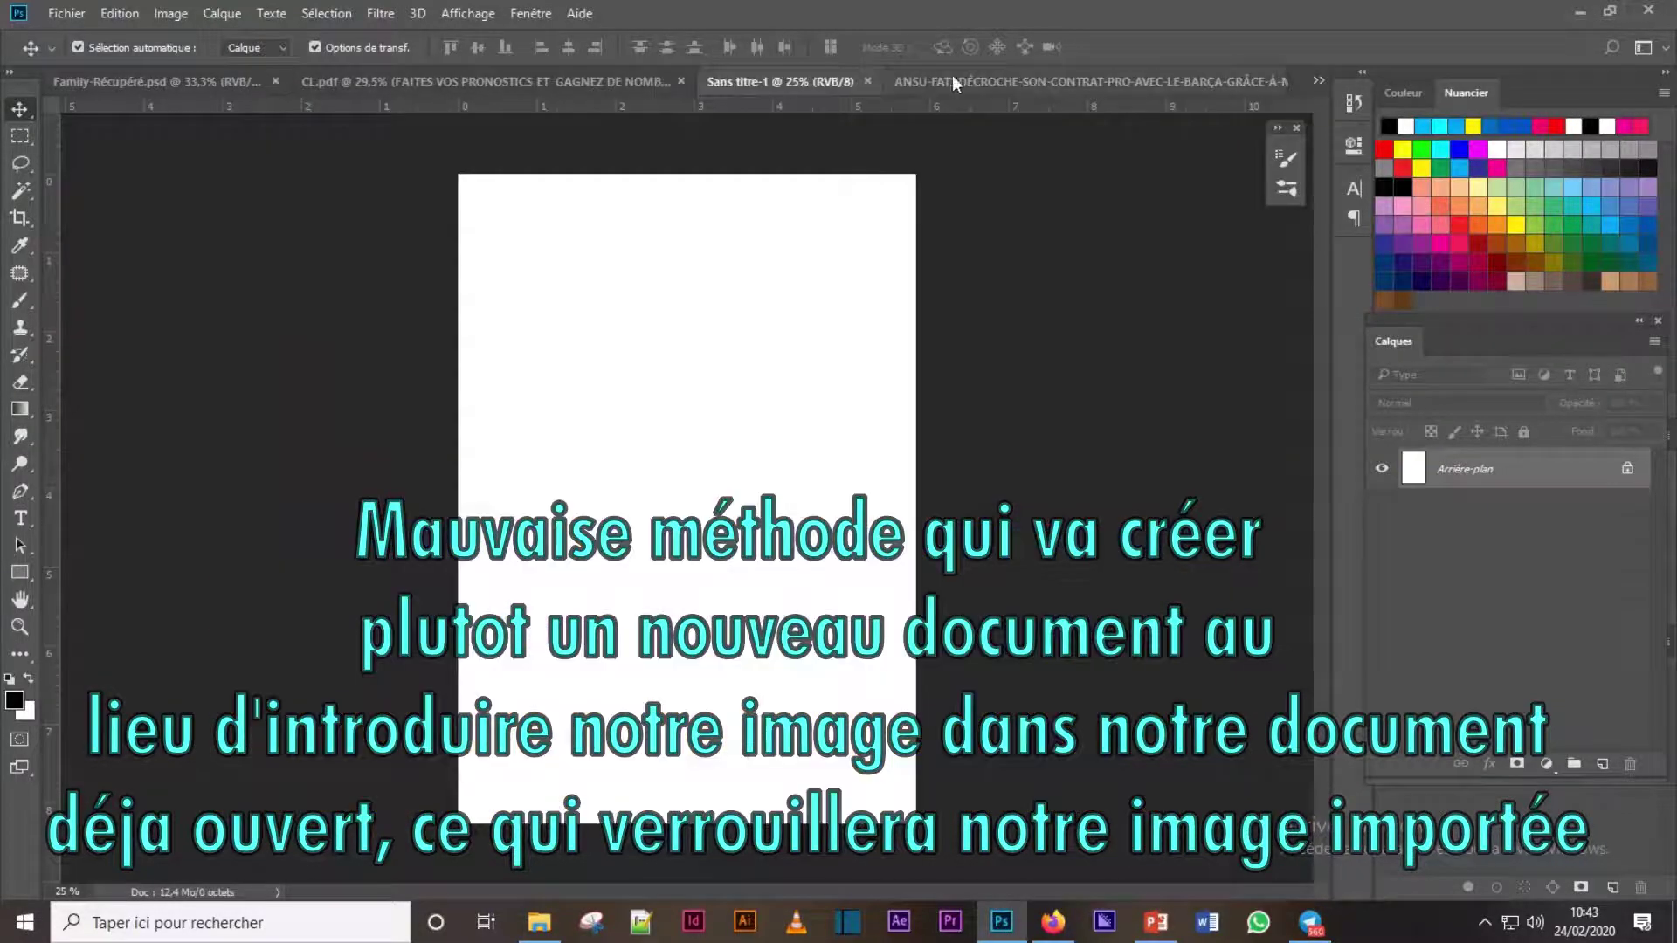
left_click_drag(952, 84, 786, 164)
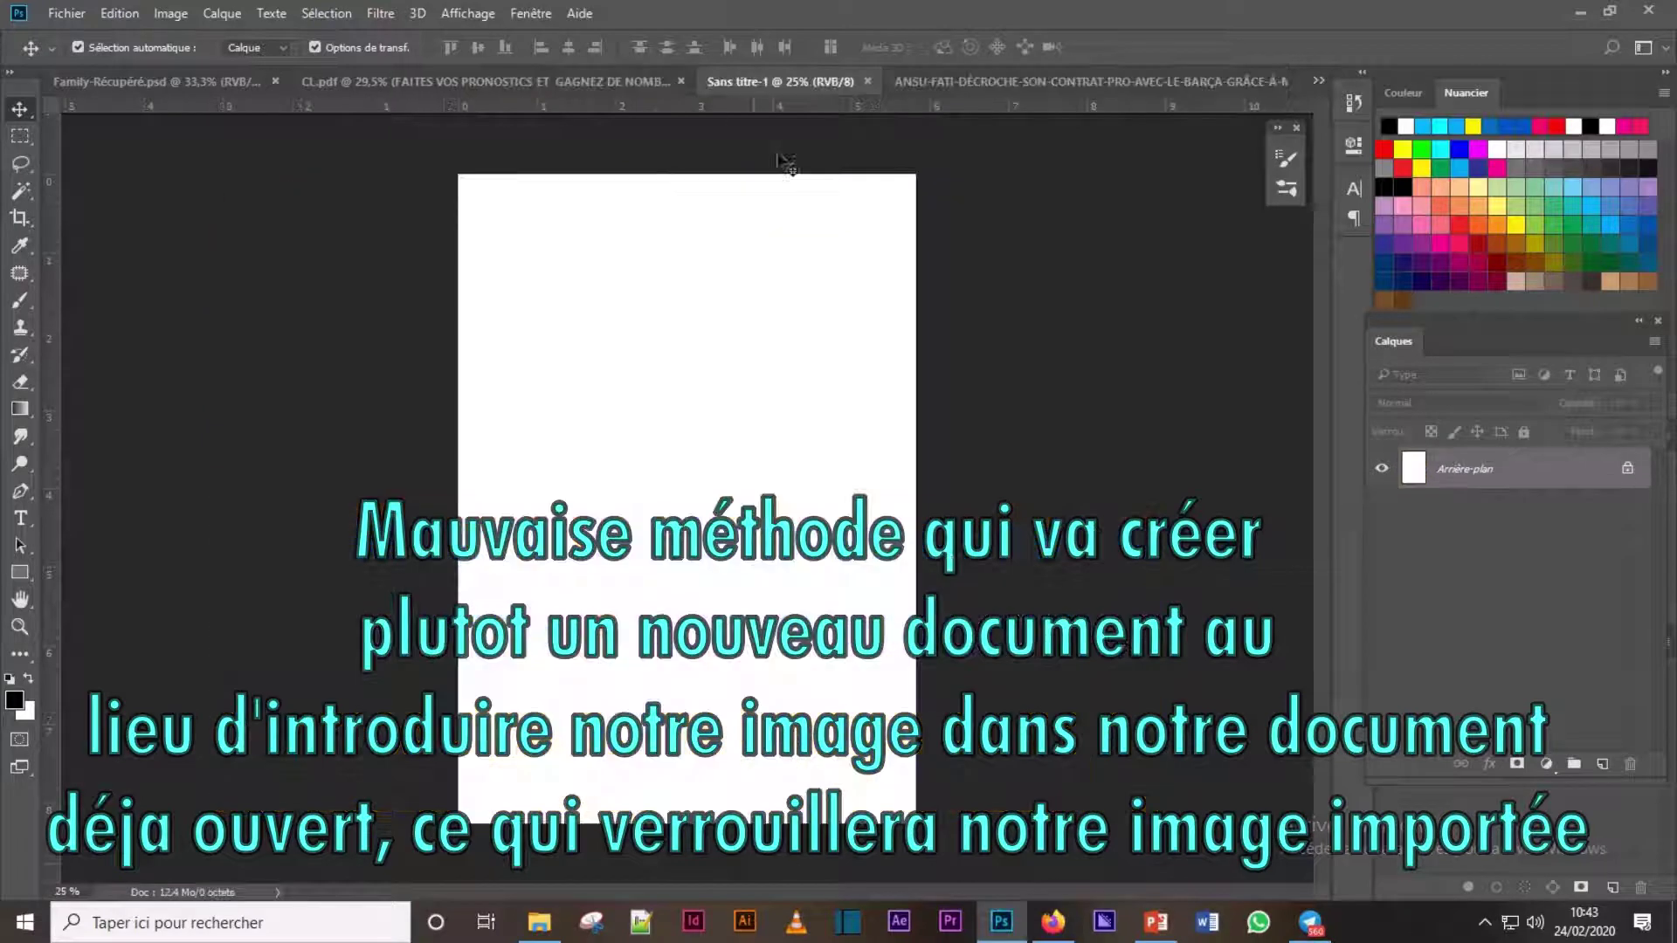
left_click_drag(786, 164, 924, 77)
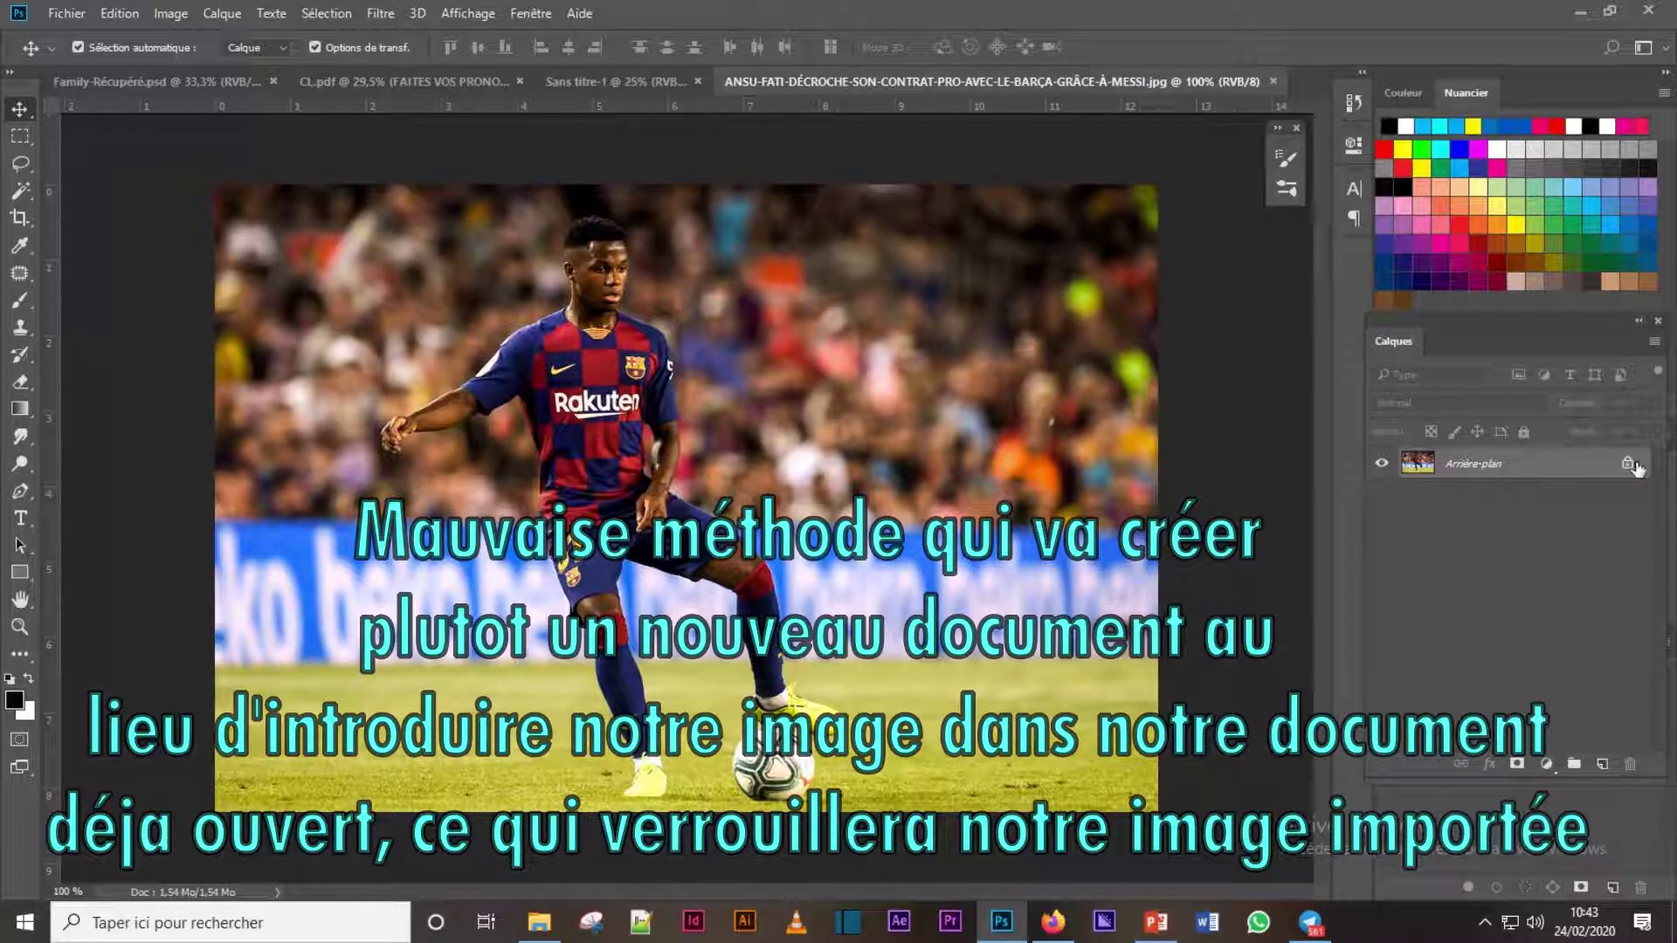
left_click(1273, 82)
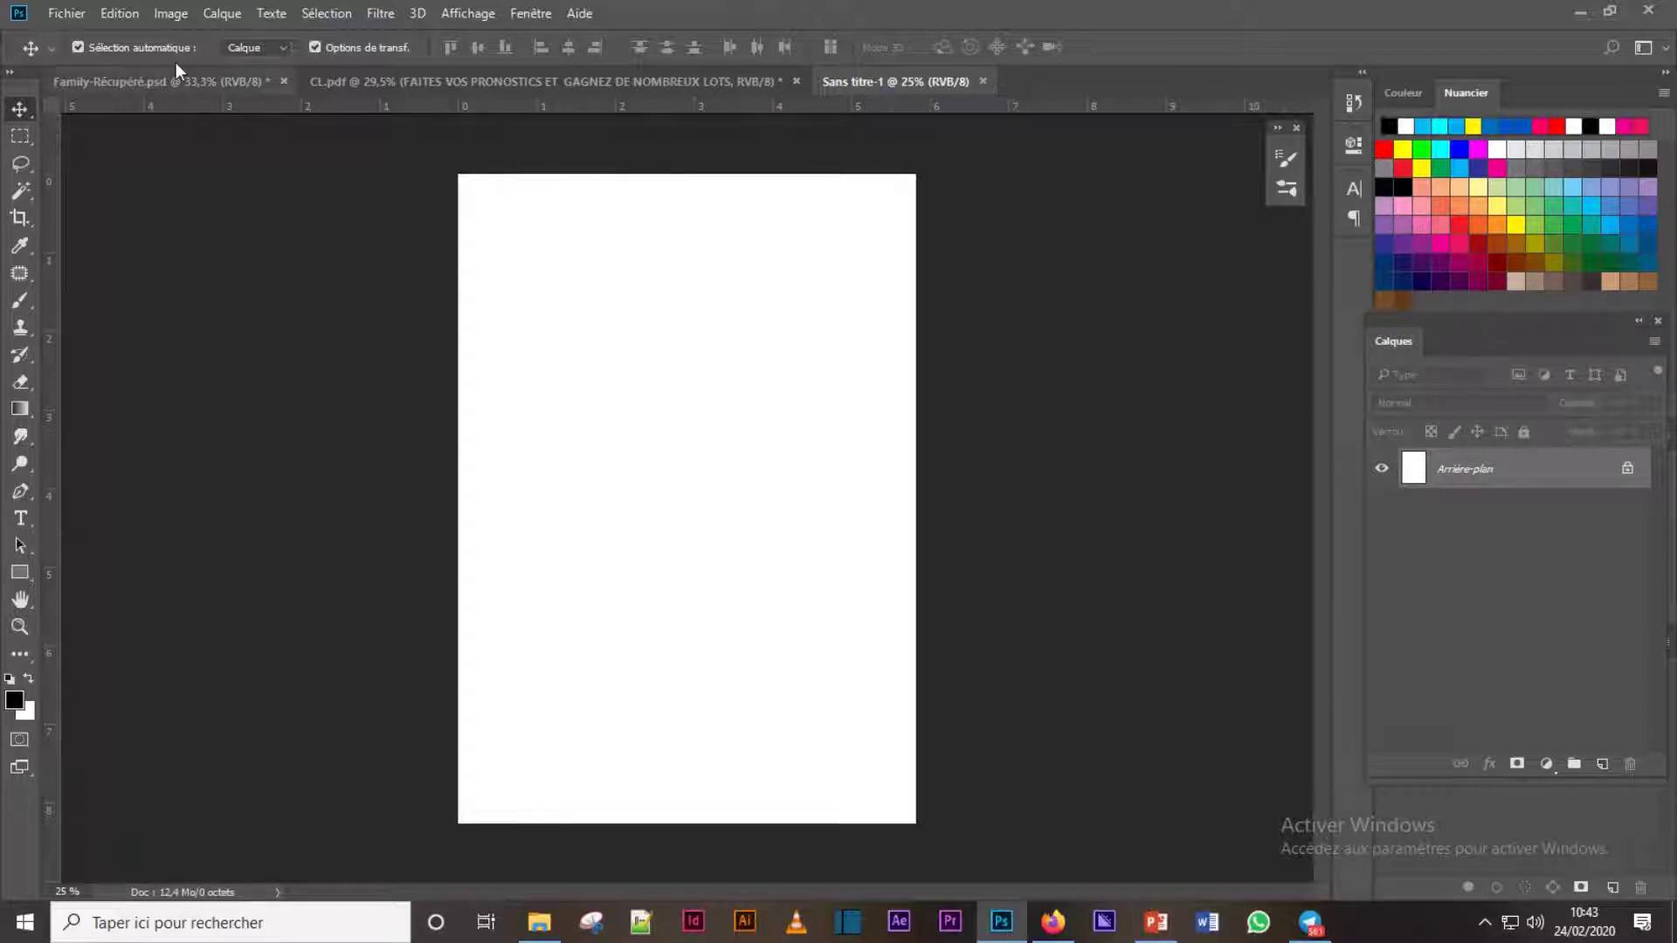
- Open the File menu's import-image dialog and scroll to locate the footballer photo
left_click(77, 15)
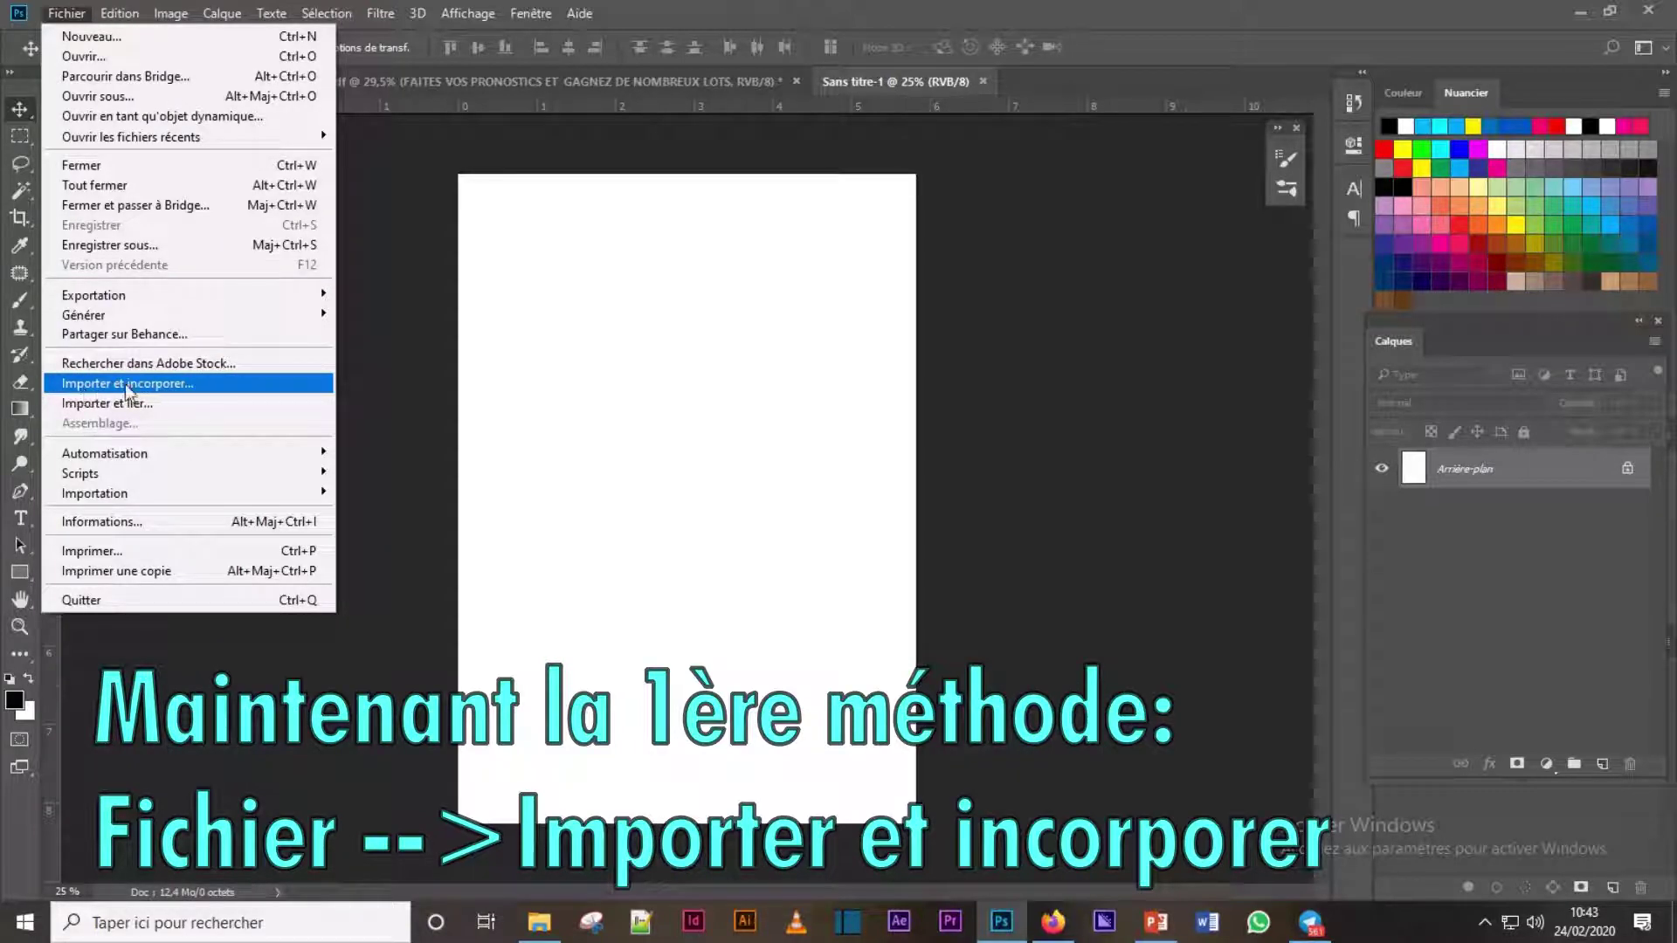
left_click(128, 388)
scroll(621, 413, "down", 3)
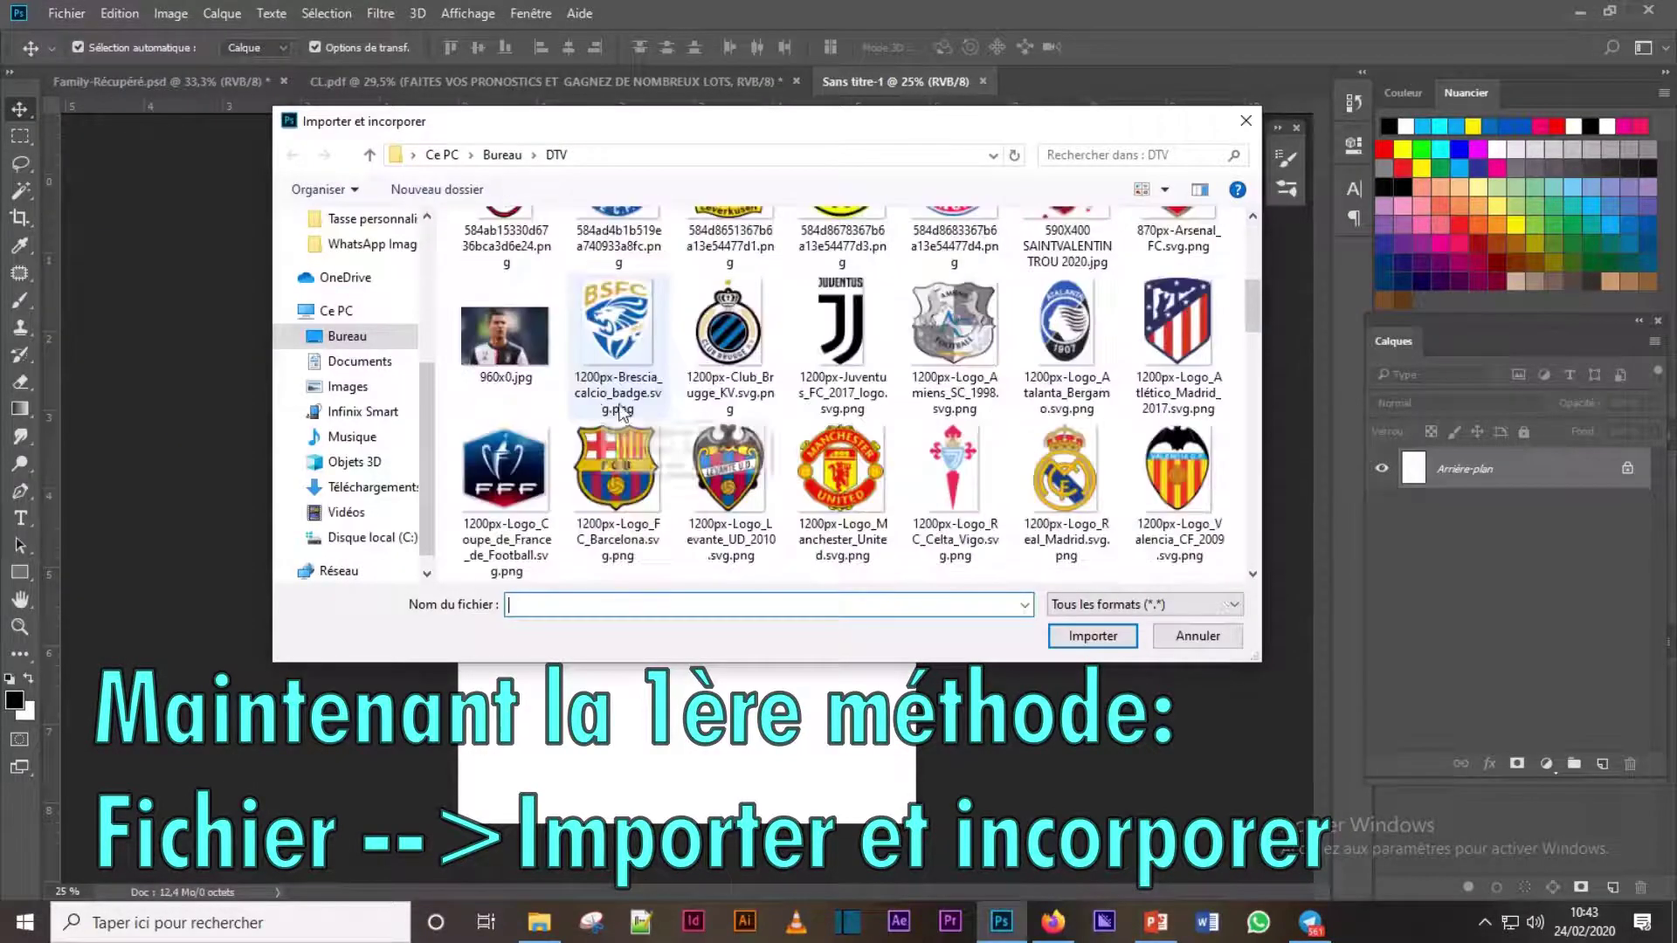
scroll(622, 413, "down", 2)
scroll(622, 413, "down", 2)
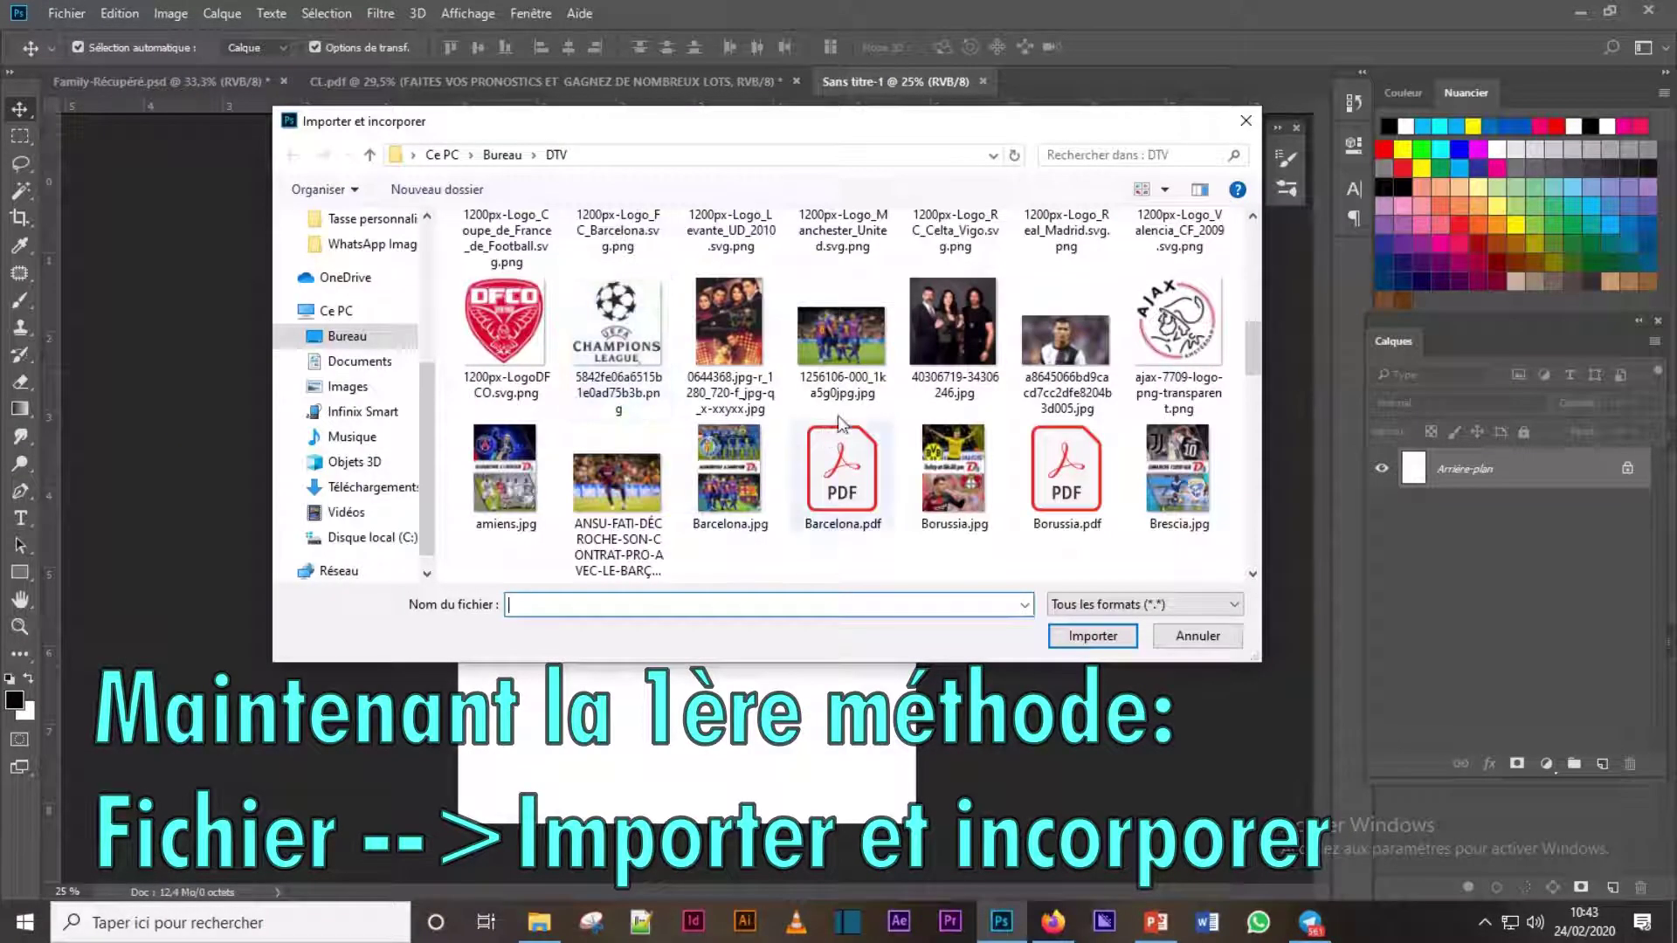
scroll(838, 423, "down", 2)
scroll(838, 423, "down", 2)
scroll(841, 423, "down", 2)
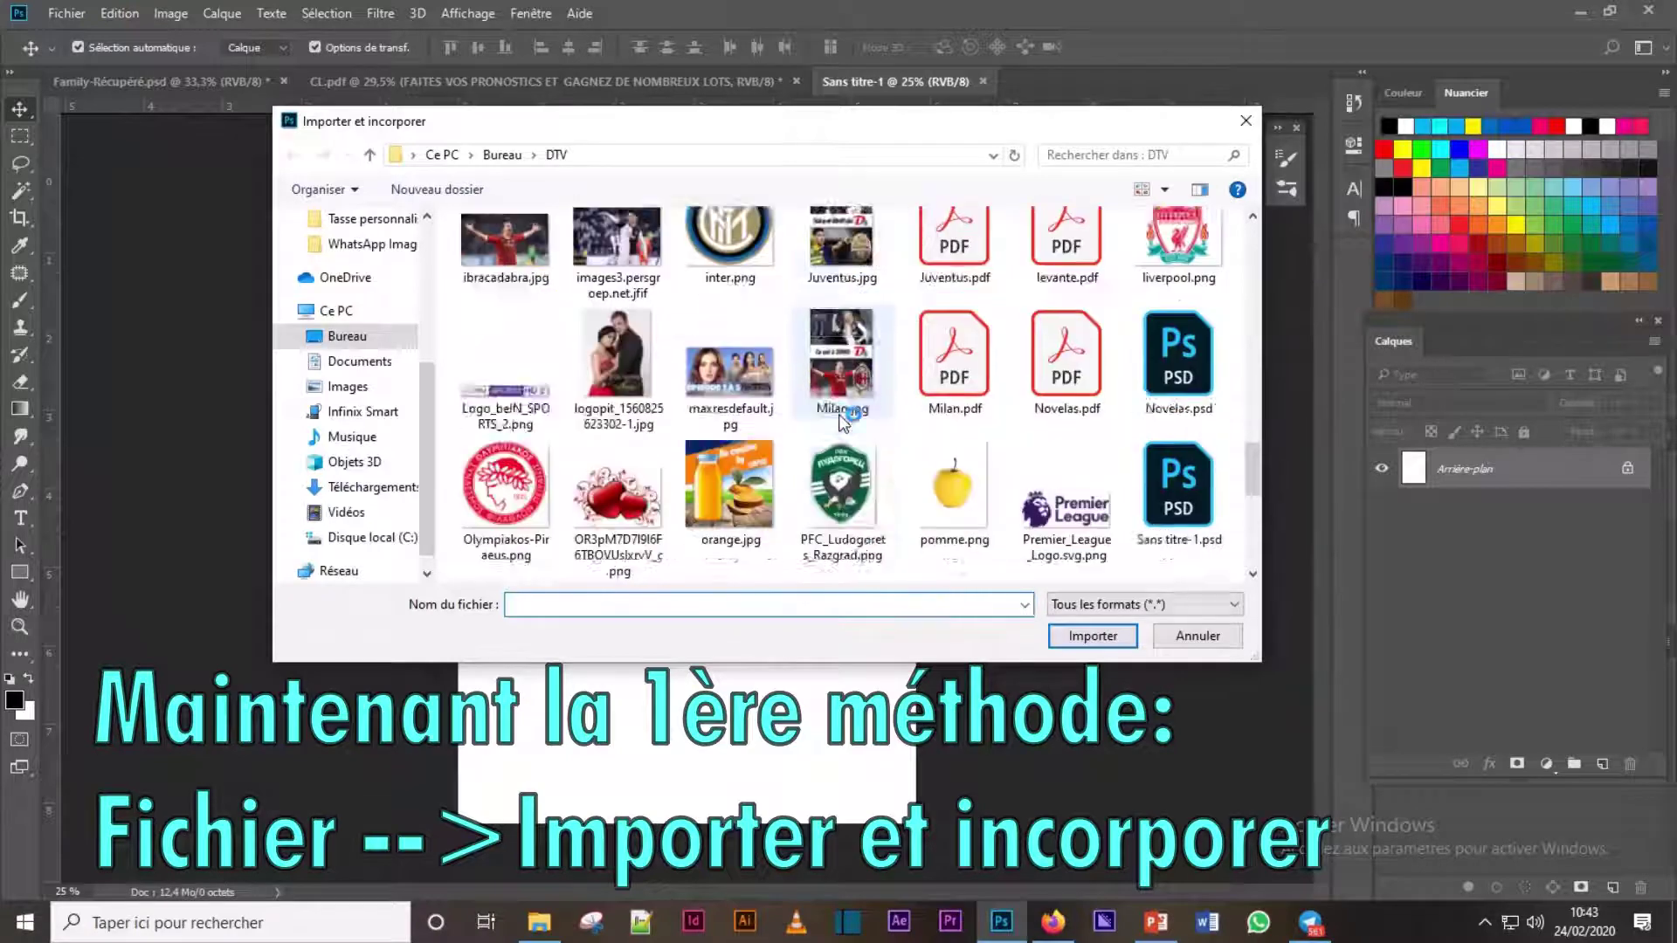
scroll(841, 423, "down", 2)
scroll(838, 414, "up", 5)
scroll(839, 414, "up", 2)
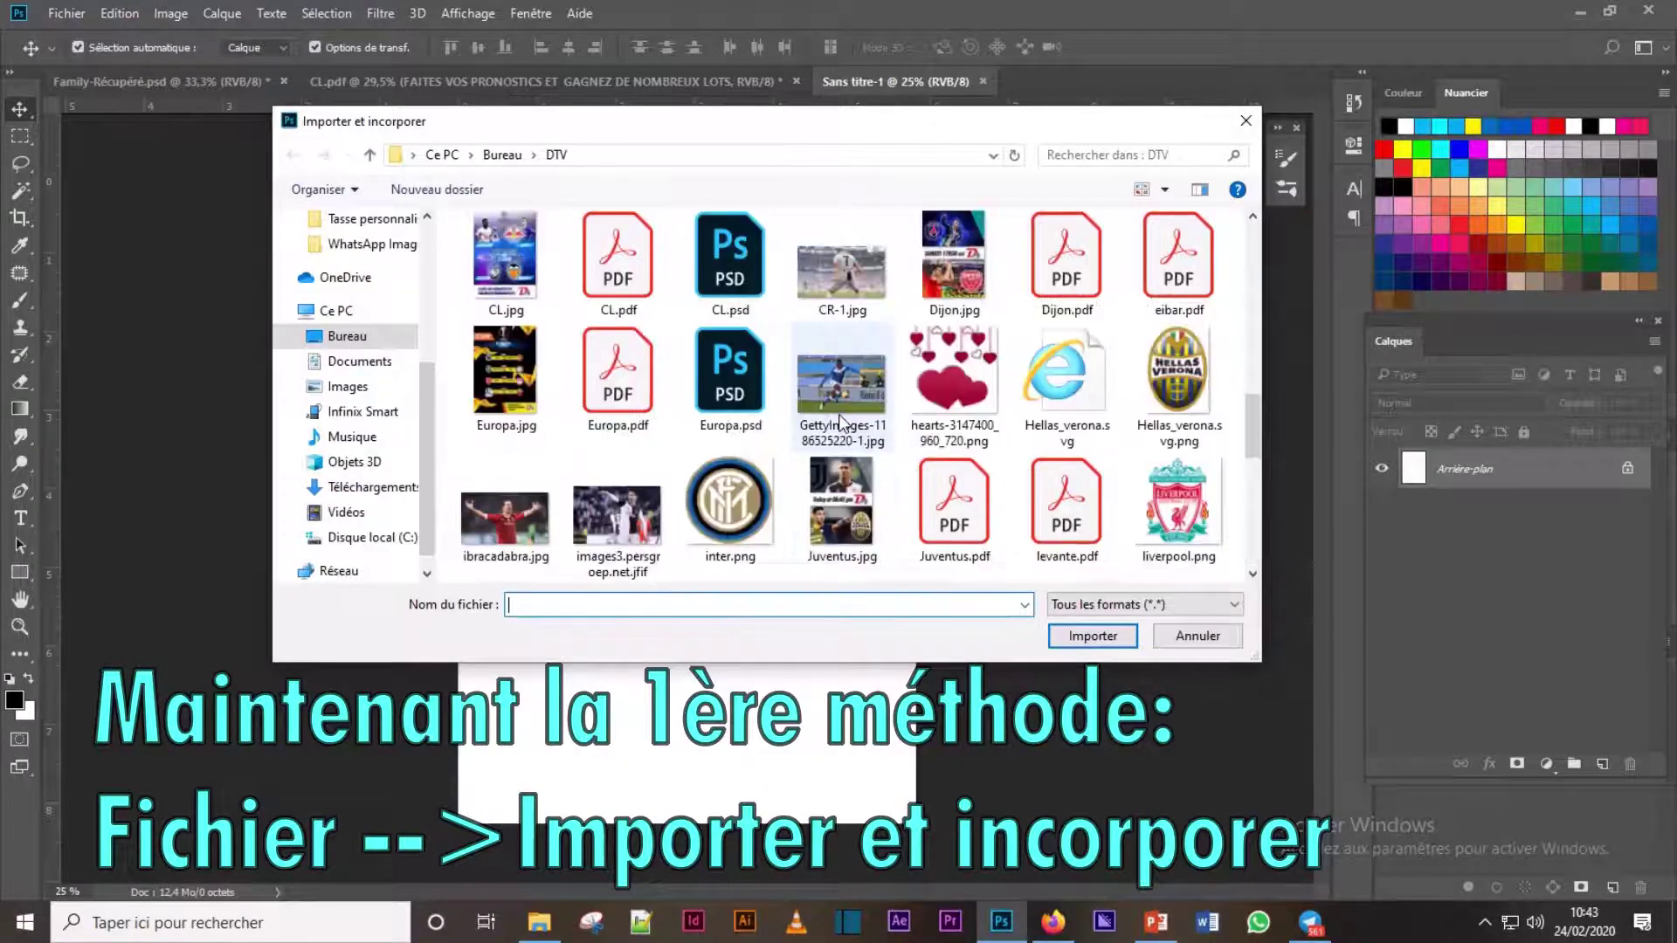
scroll(839, 414, "up", 3)
scroll(839, 414, "up", 2)
- Place the Ansu Fati photo into the blank document, recentre it, and hide its layer
left_click(622, 434)
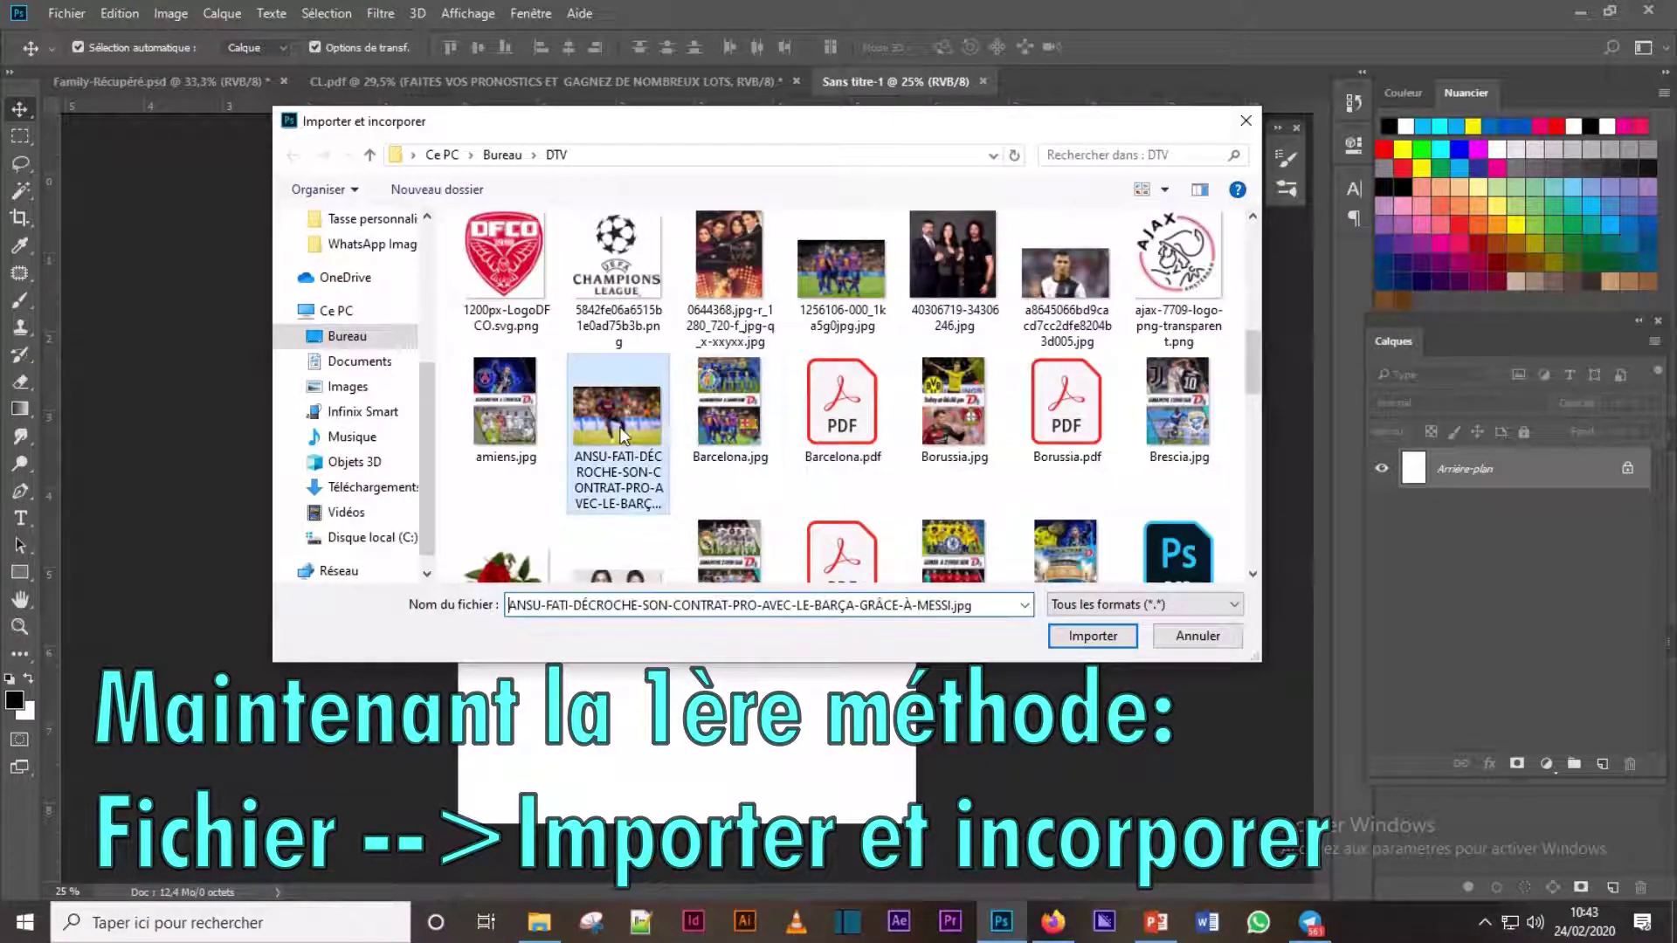
left_click(1092, 636)
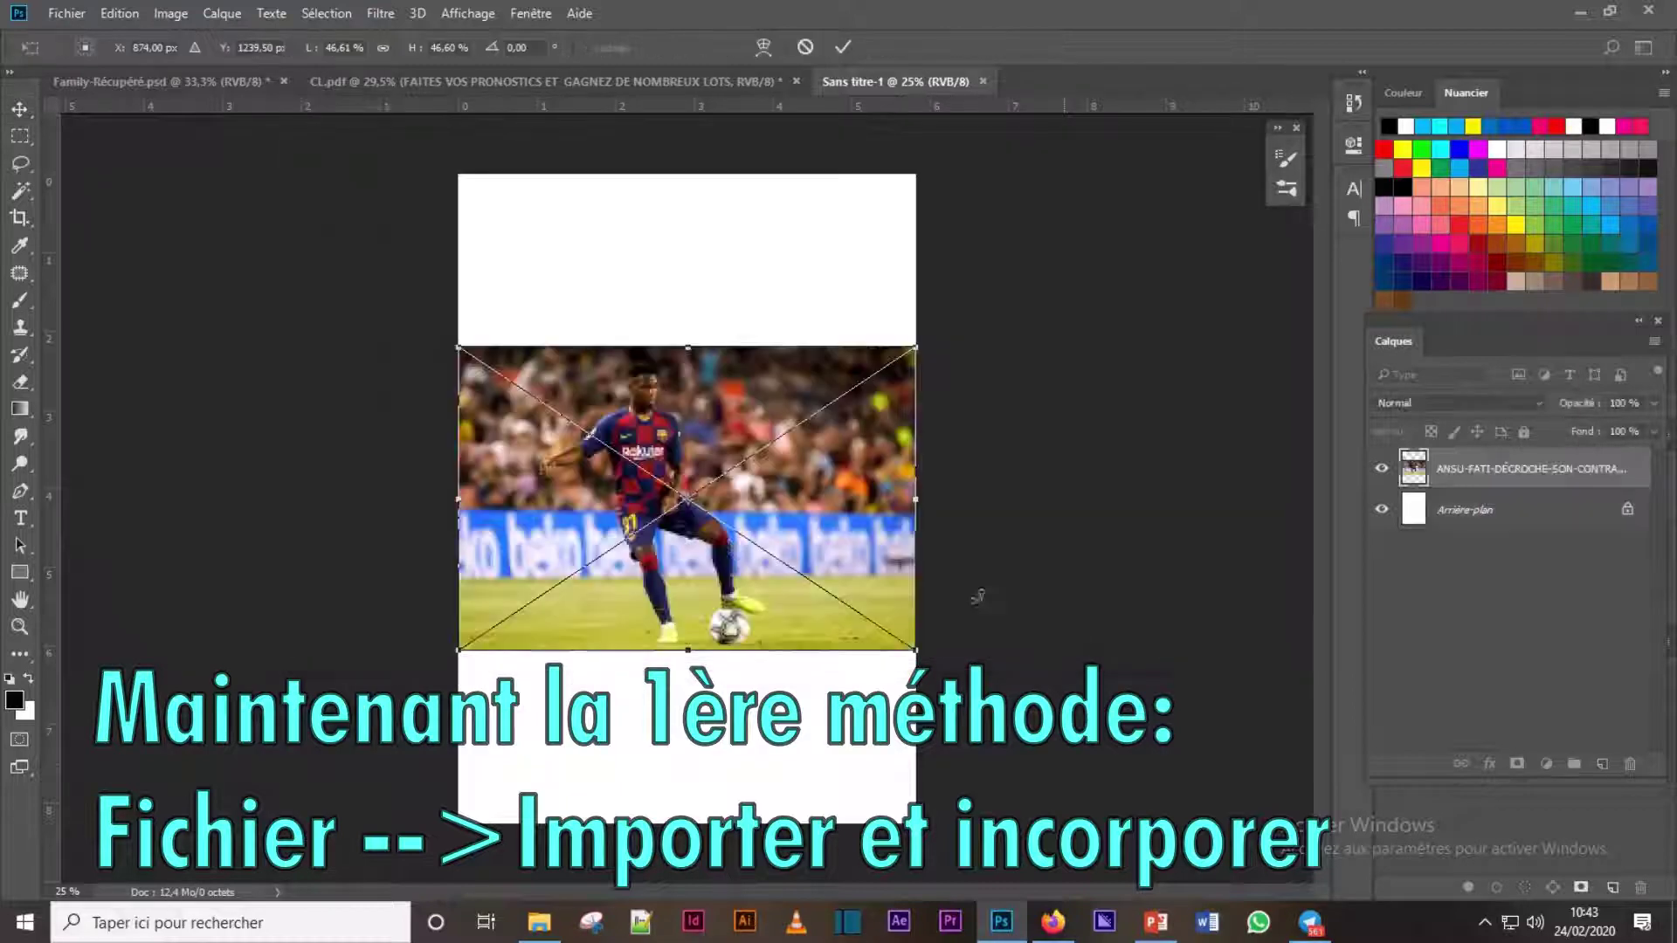
left_click(838, 50)
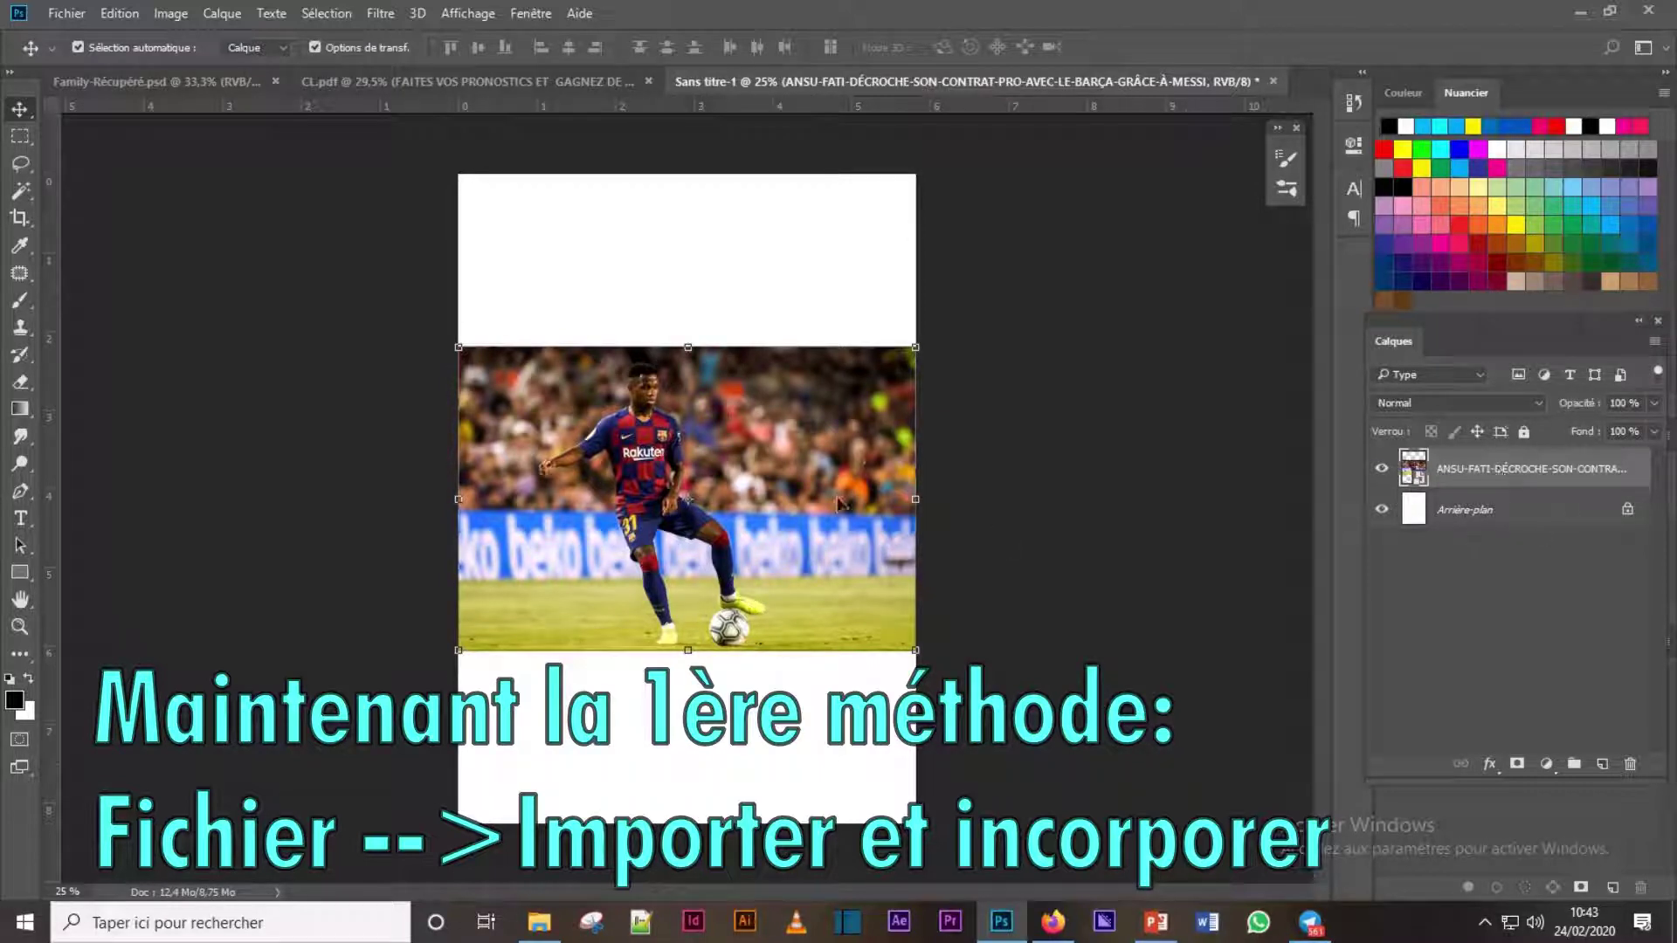
left_click_drag(840, 504, 783, 522)
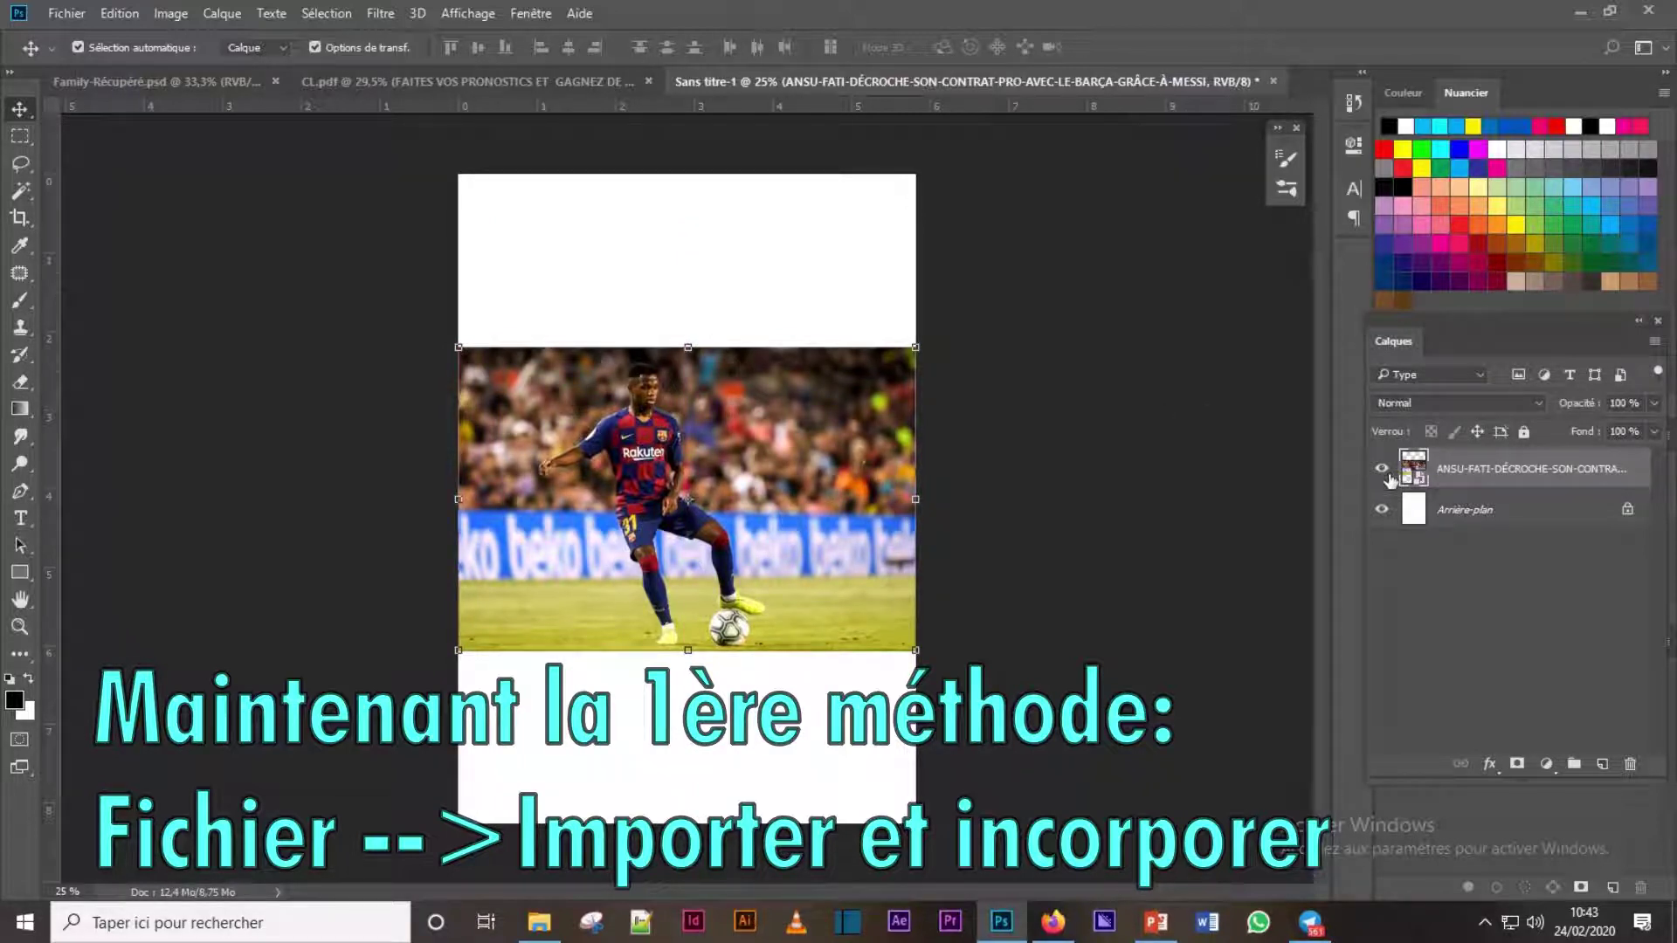
left_click(1381, 478)
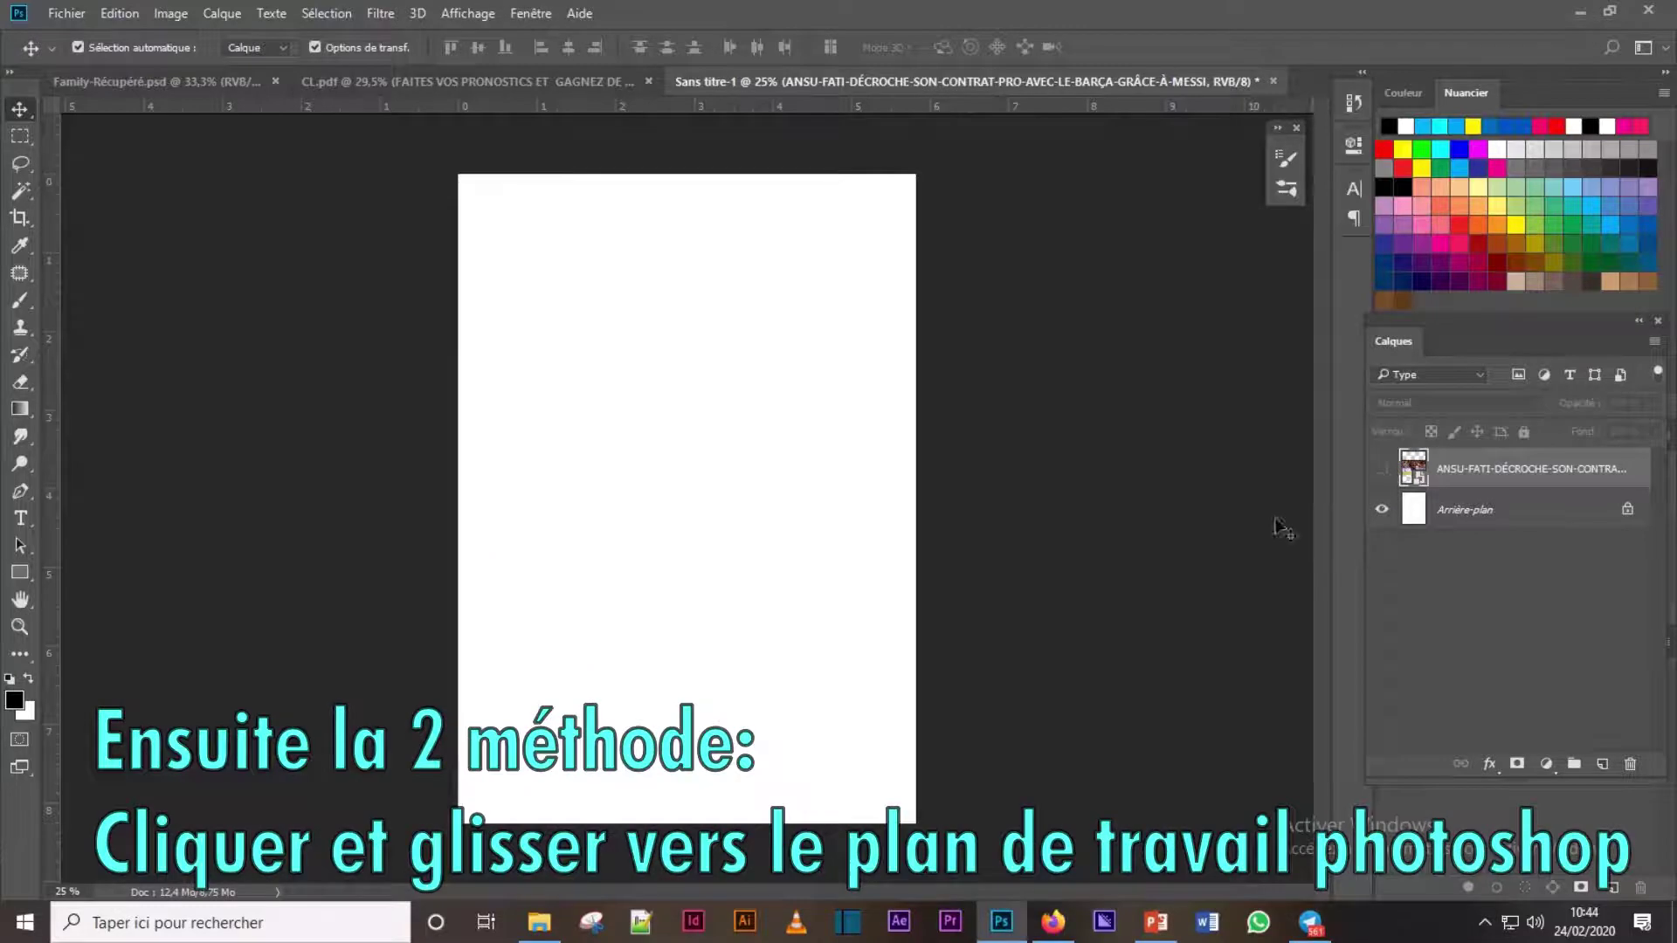
- Drag the ANSU-FATI jpg from File Explorer's DTV folder onto the Photoshop canvas
left_click(545, 930)
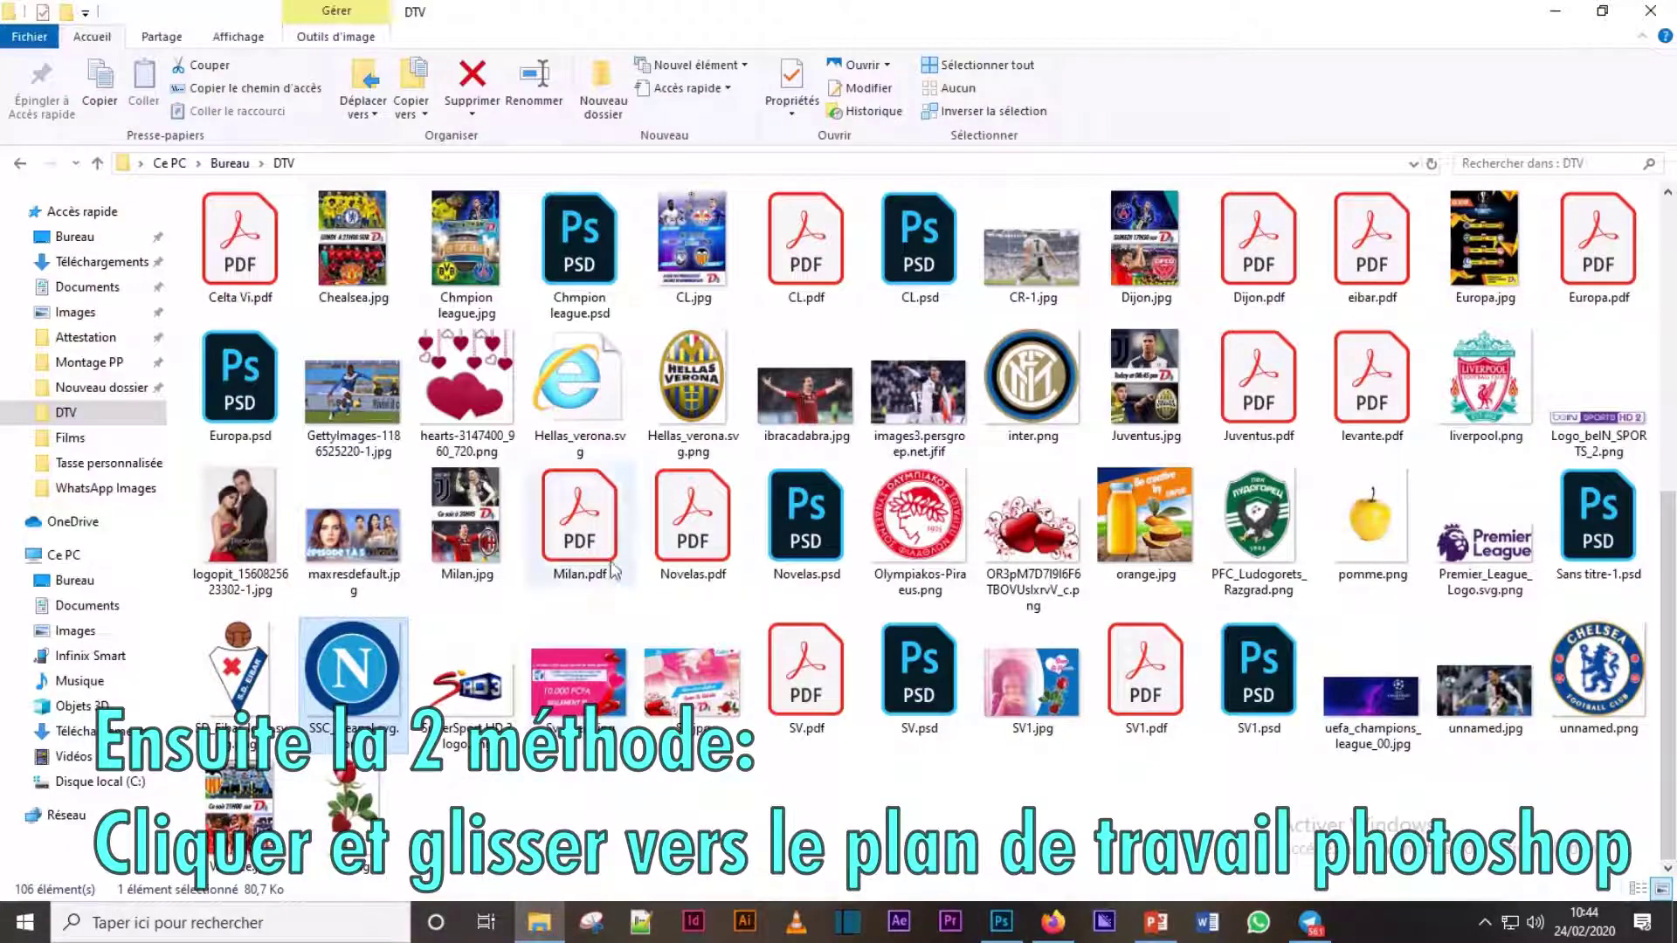
mouse_move(579, 524)
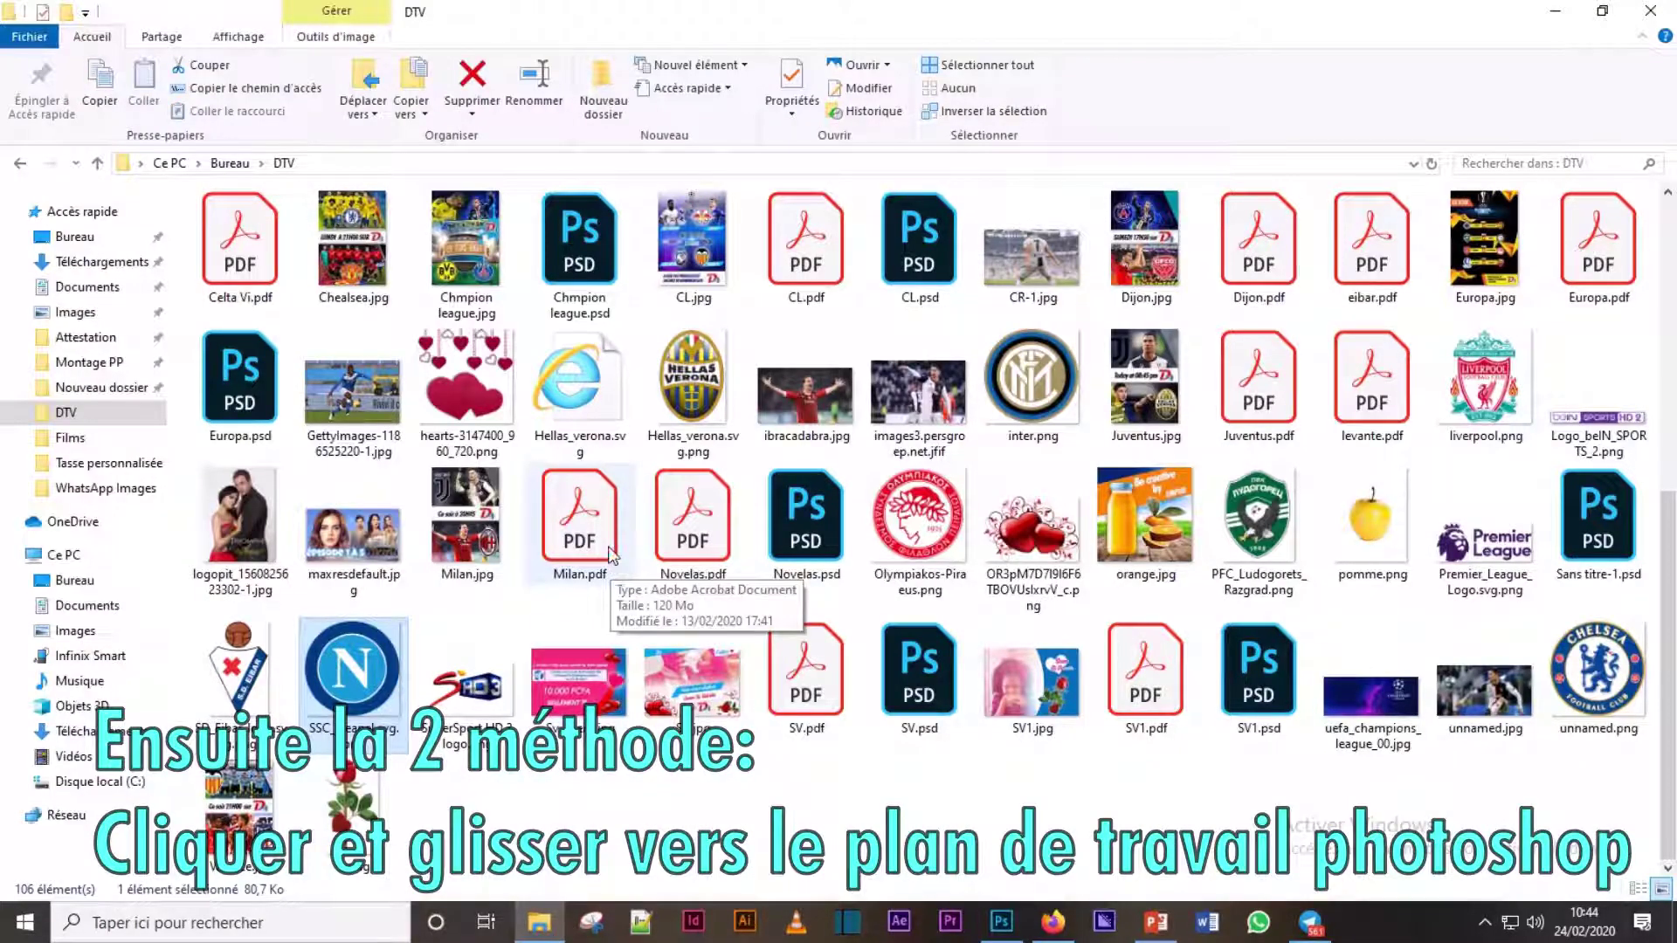
scroll(611, 557, "up", 5)
scroll(612, 556, "down", 3)
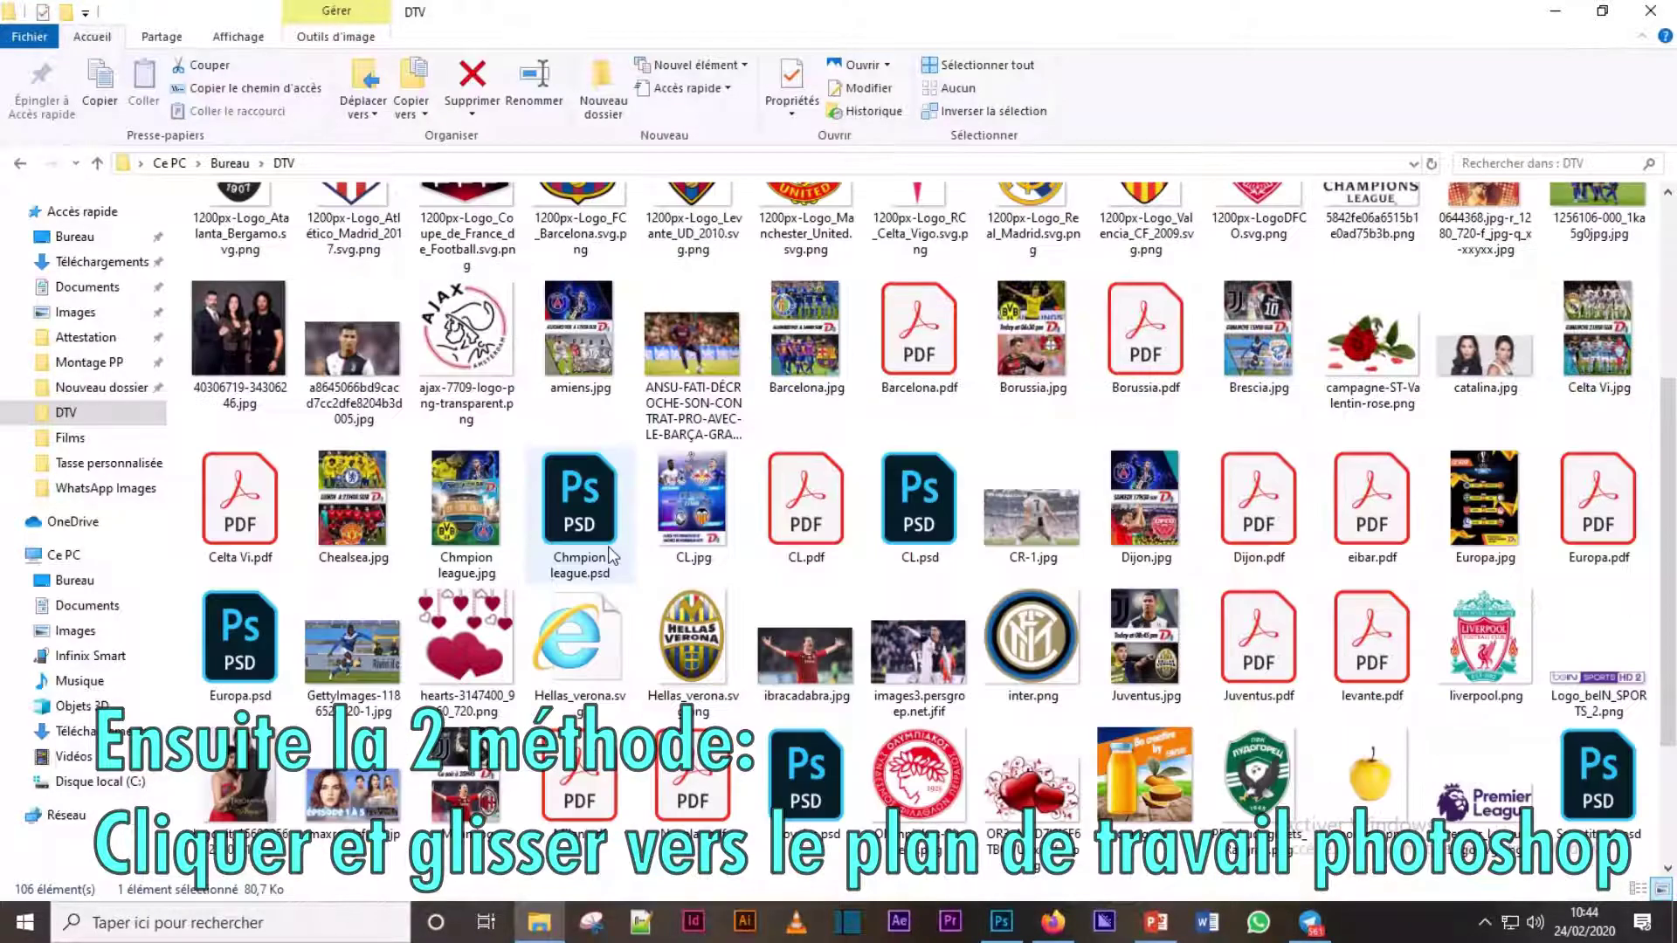
scroll(610, 550, "down", 2)
scroll(610, 553, "up", 5)
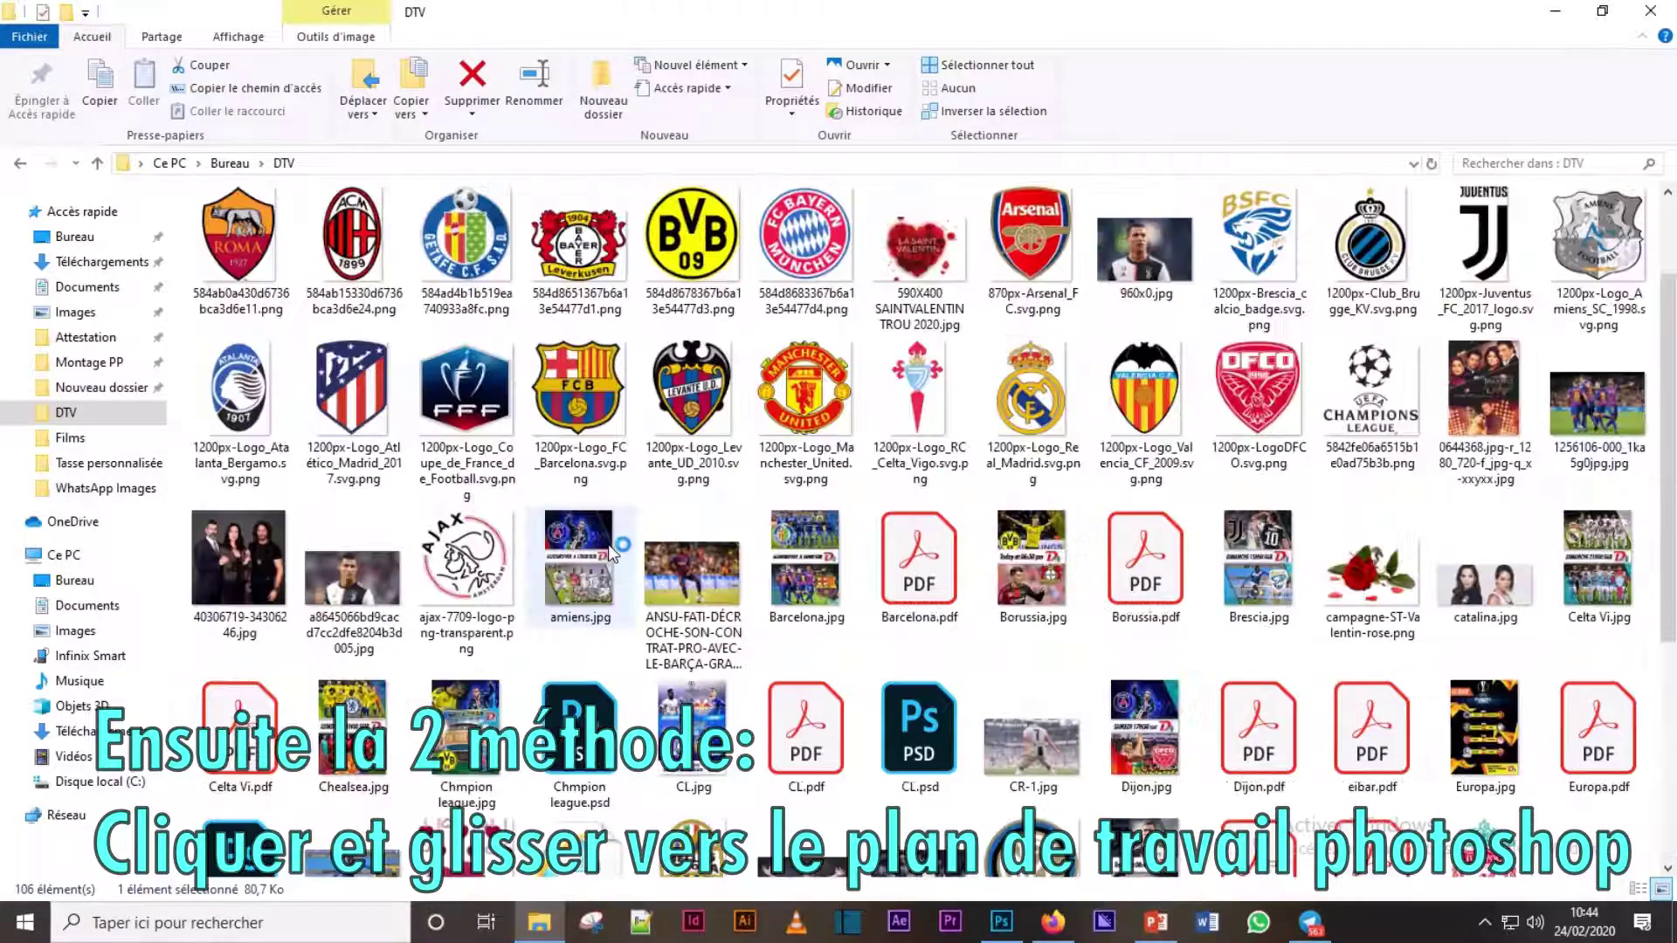
scroll(613, 550, "up", 2)
scroll(615, 546, "down", 5)
left_click(705, 421)
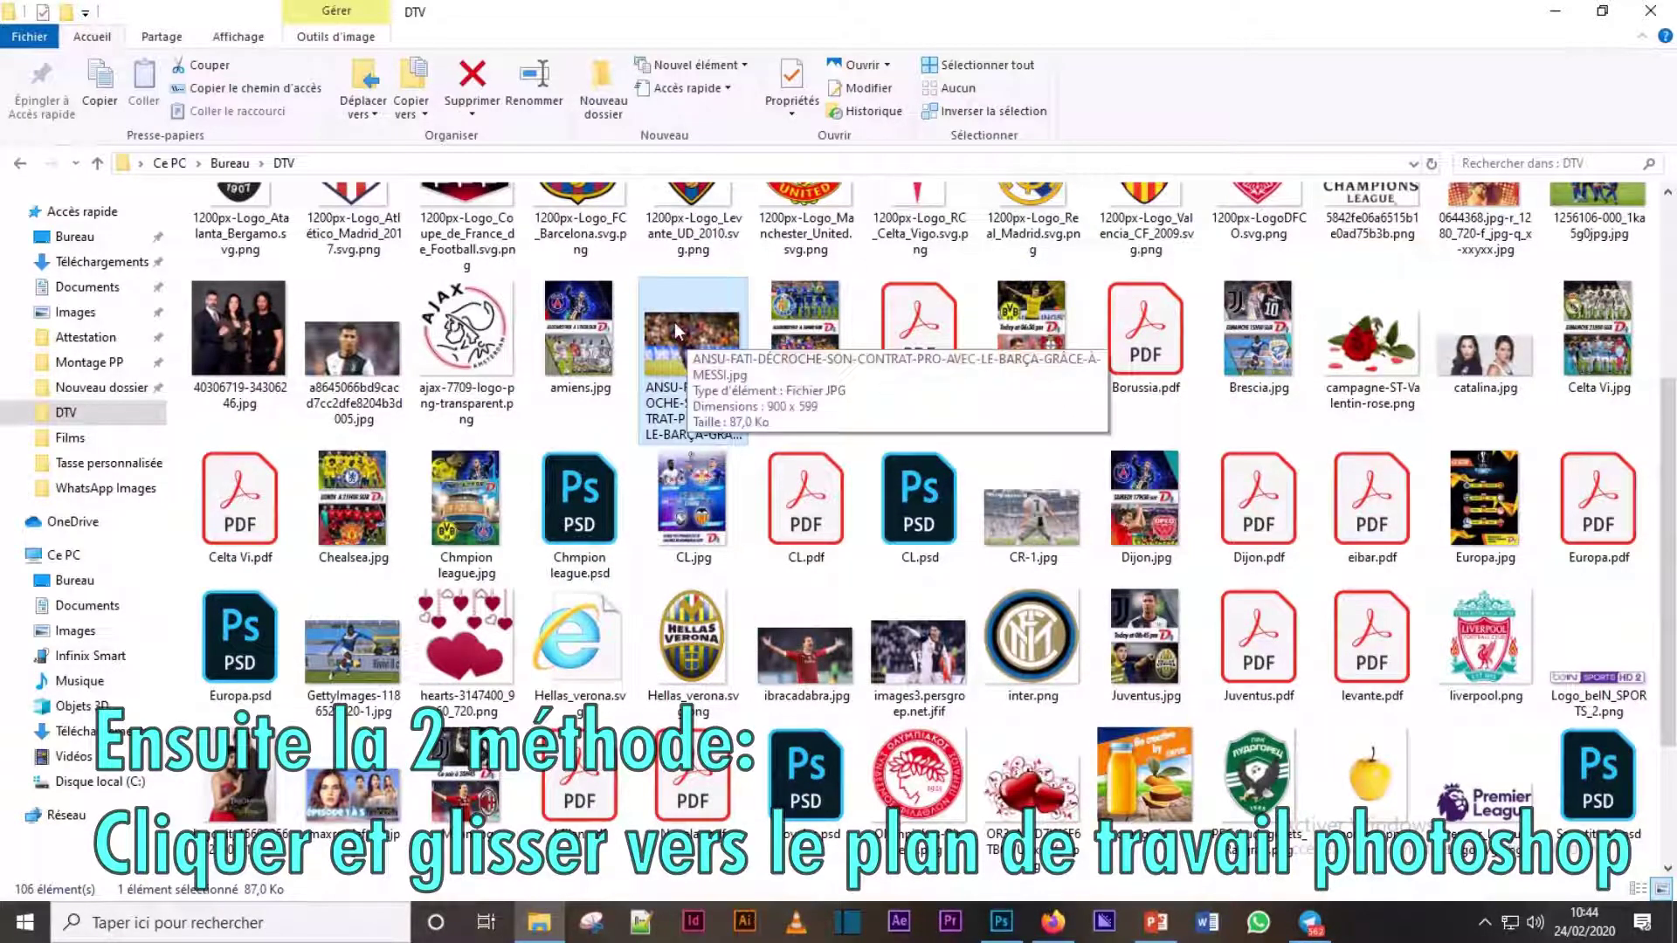
left_click_drag(692, 341, 898, 655)
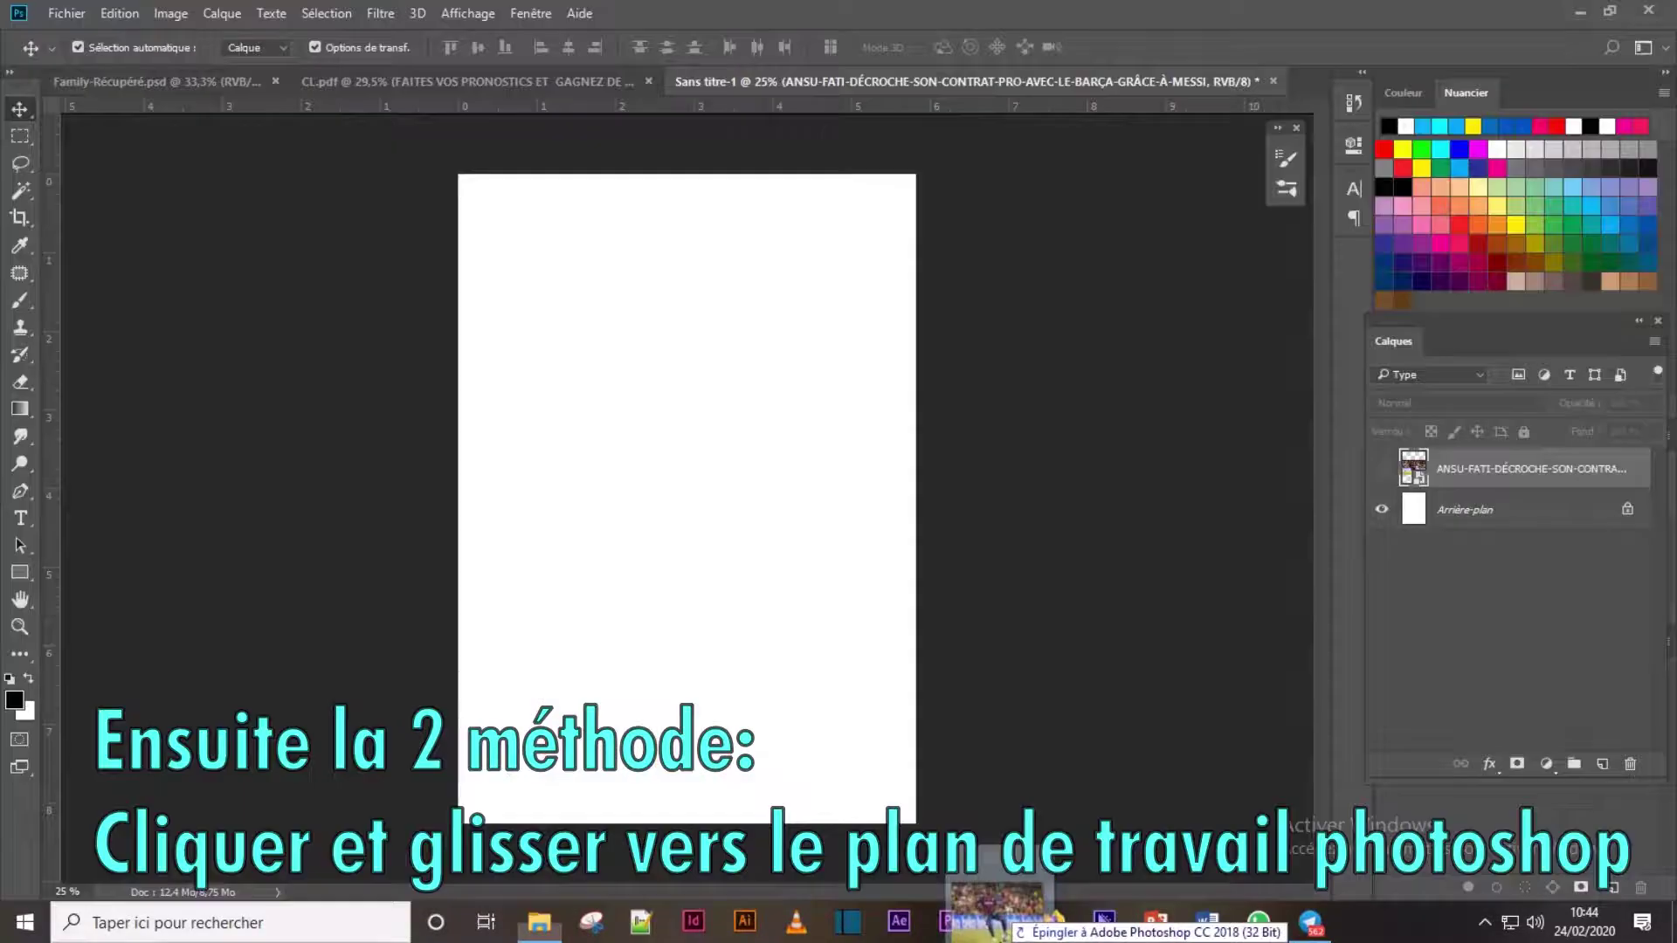
mouse_move(898, 647)
left_mouse_down()
mouse_move(892, 775)
mouse_move(695, 491)
left_mouse_up()
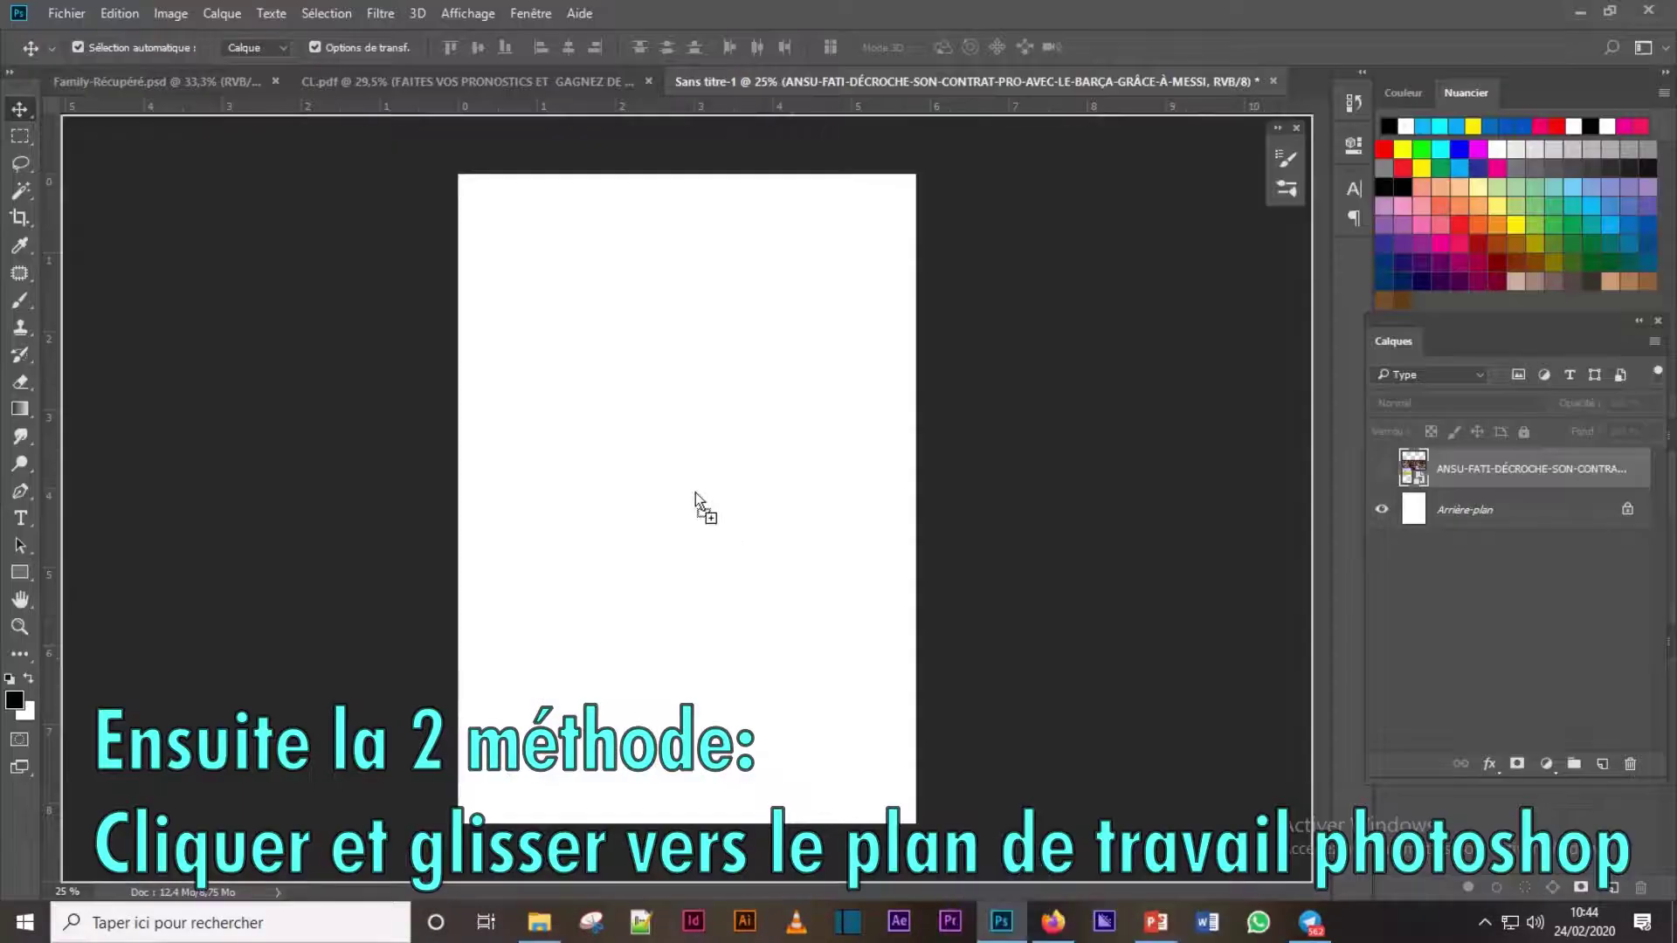
- Commit the dropped Ansu Fati photo as a new layer, hide it, and switch to Firefox
left_click_drag(707, 552, 696, 559)
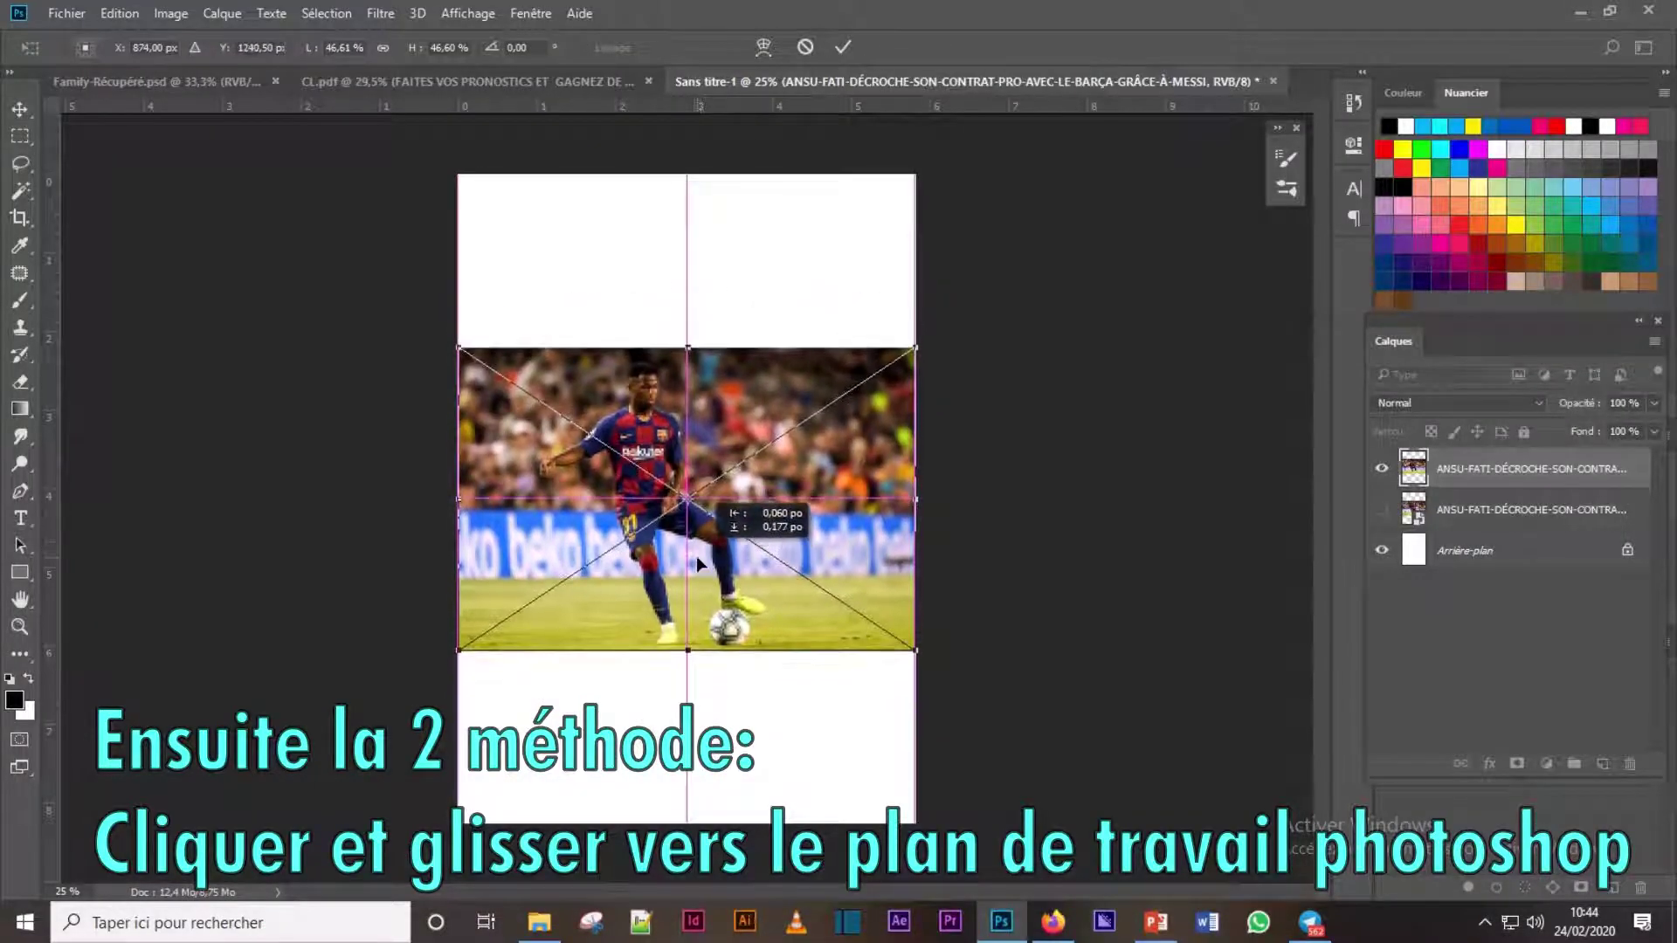
left_click(837, 49)
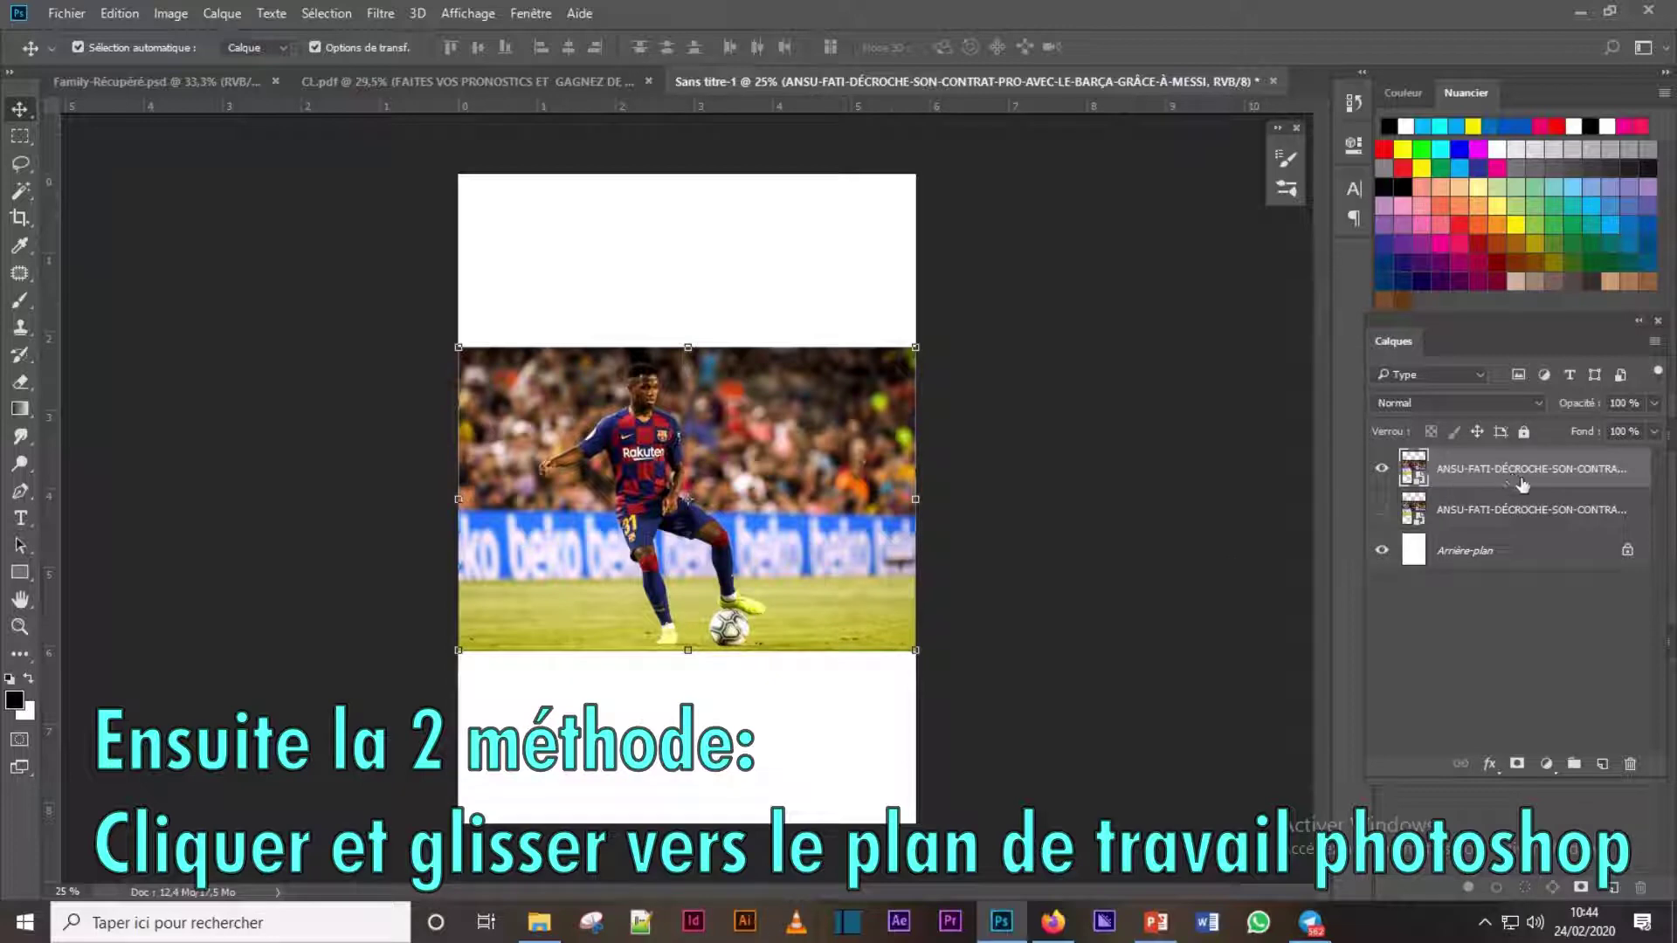
left_click(1380, 475)
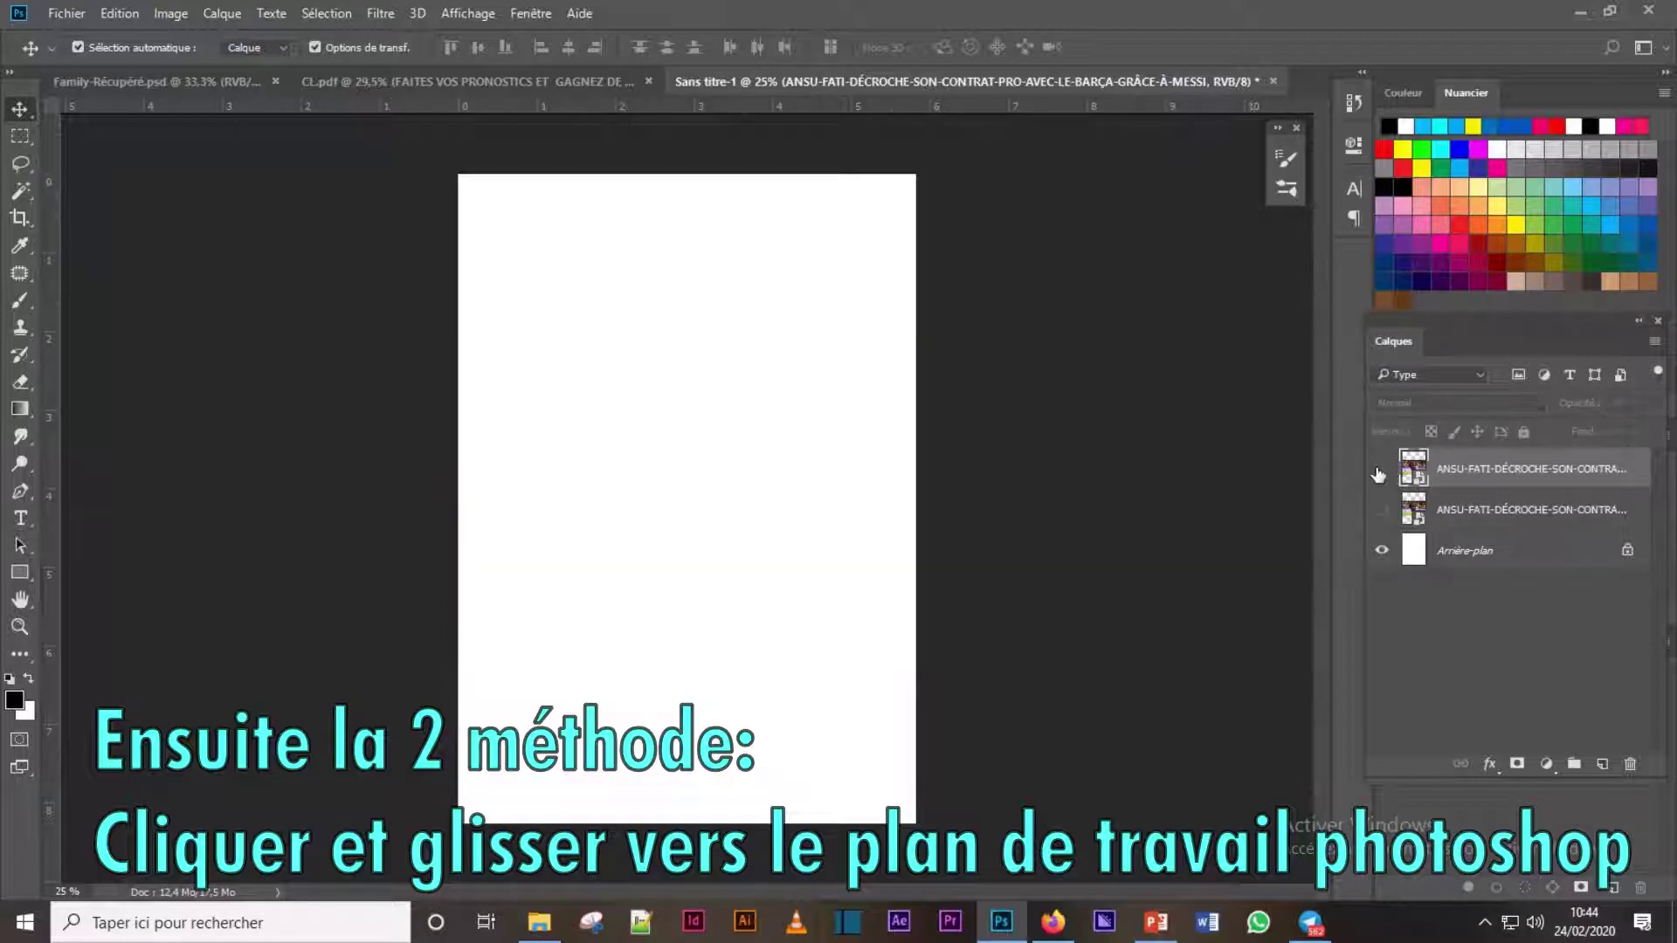
left_click(1053, 923)
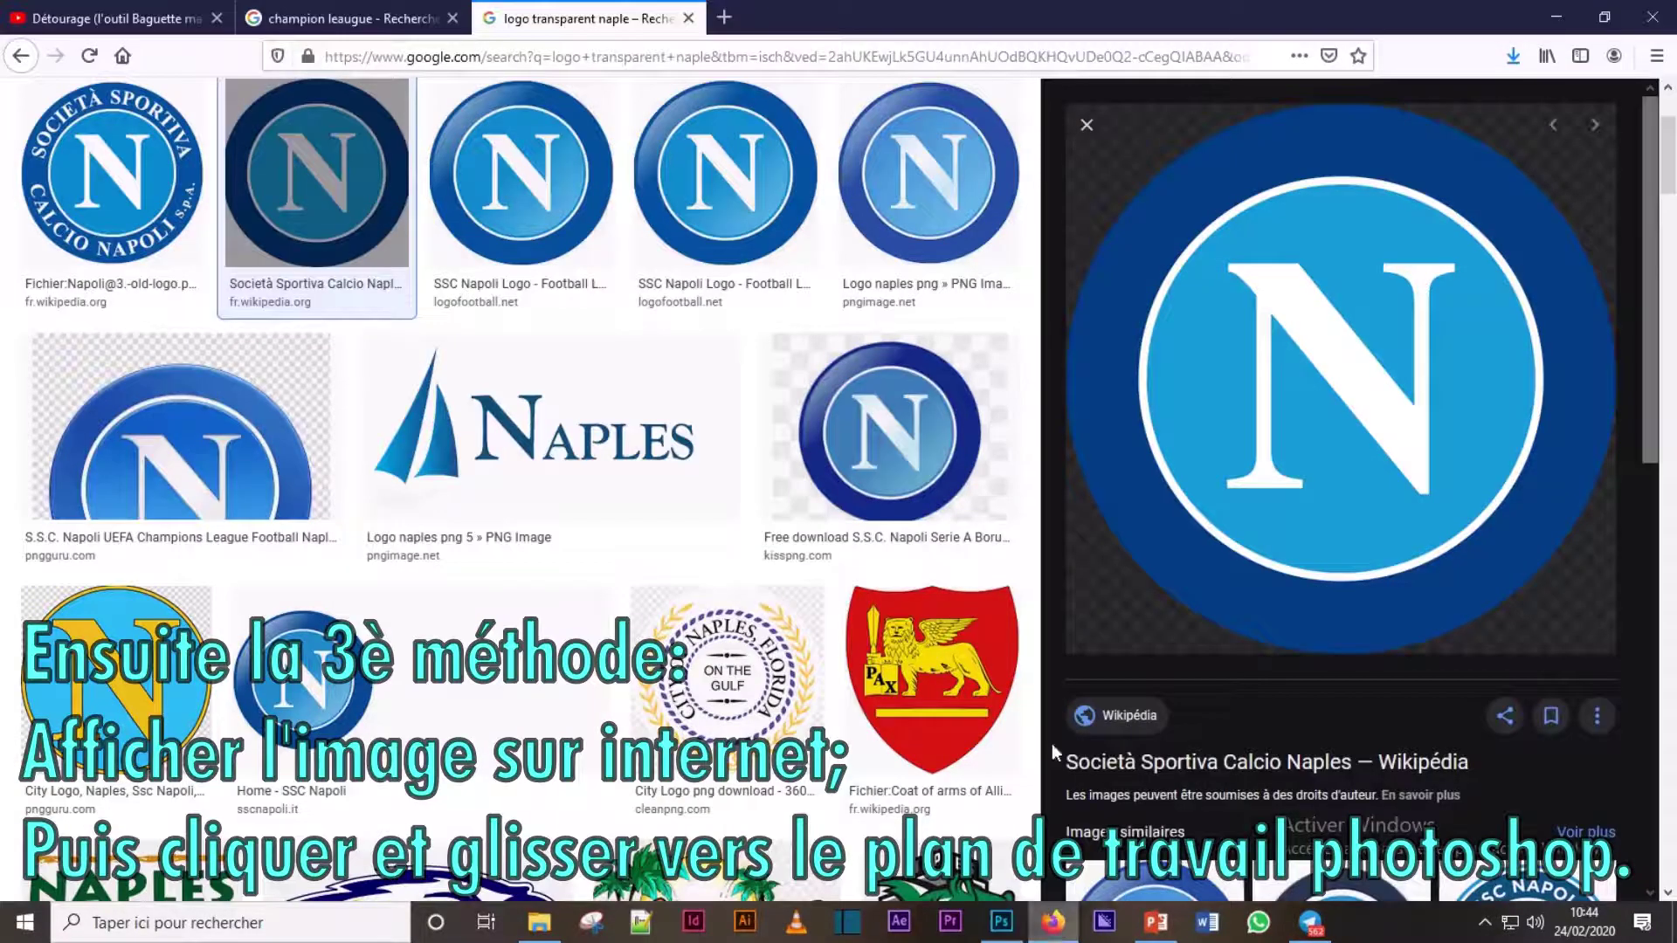
- Search Google Images for 'ansu fati barcelona' in a new Firefox tab
left_click(724, 17)
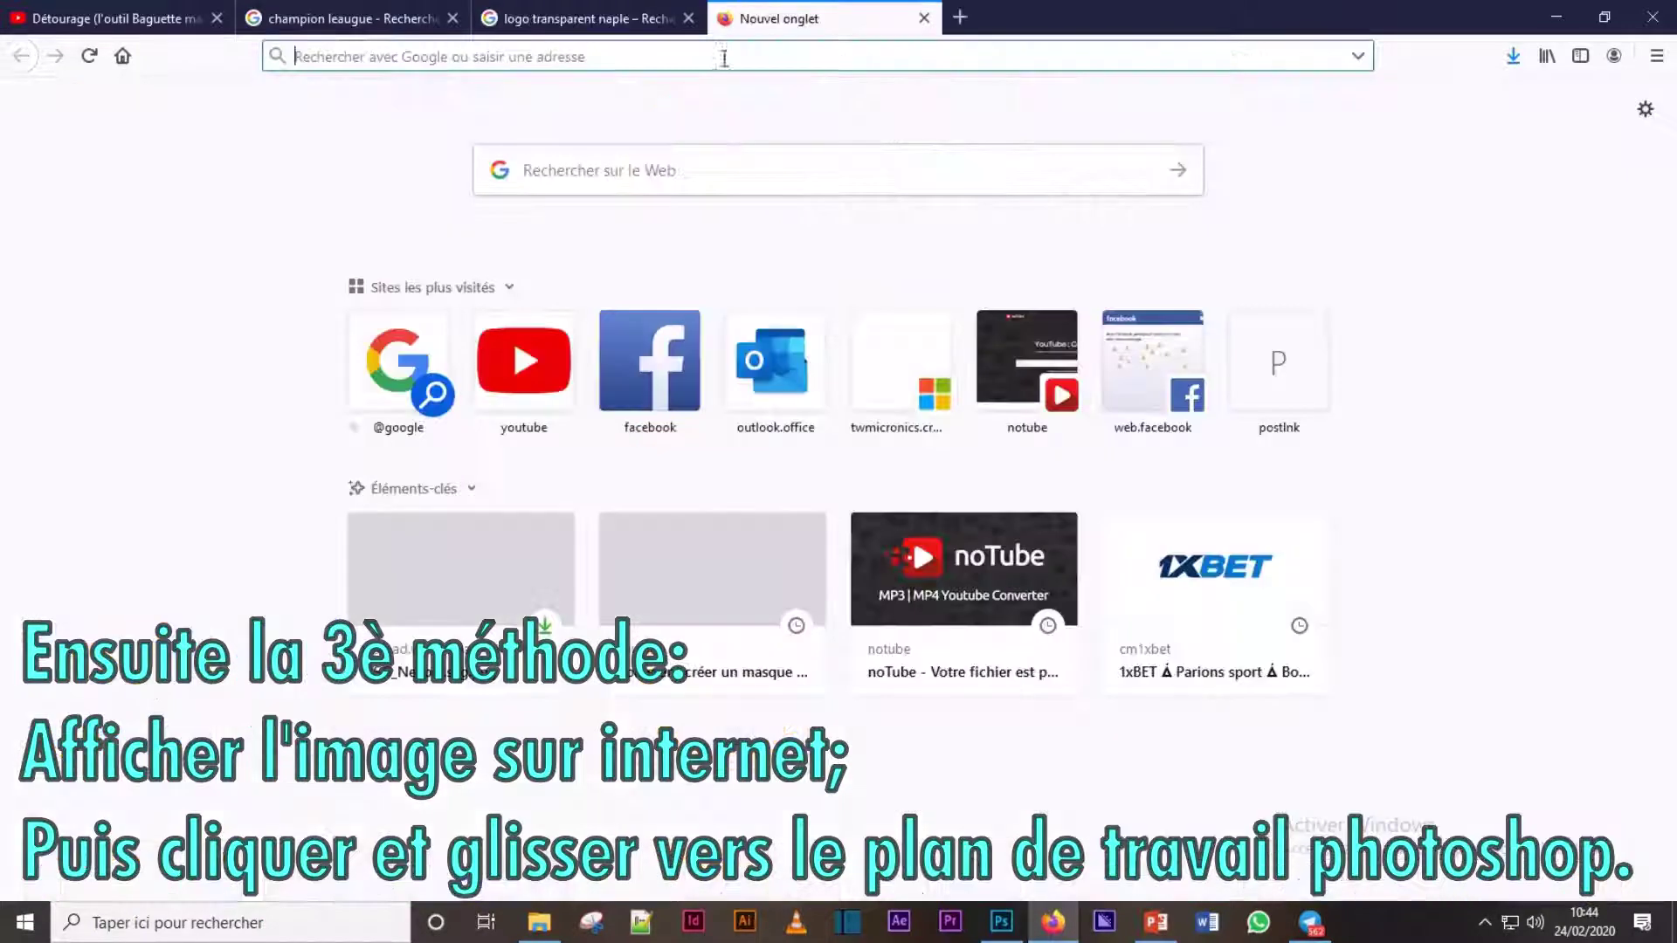
left_click(703, 172)
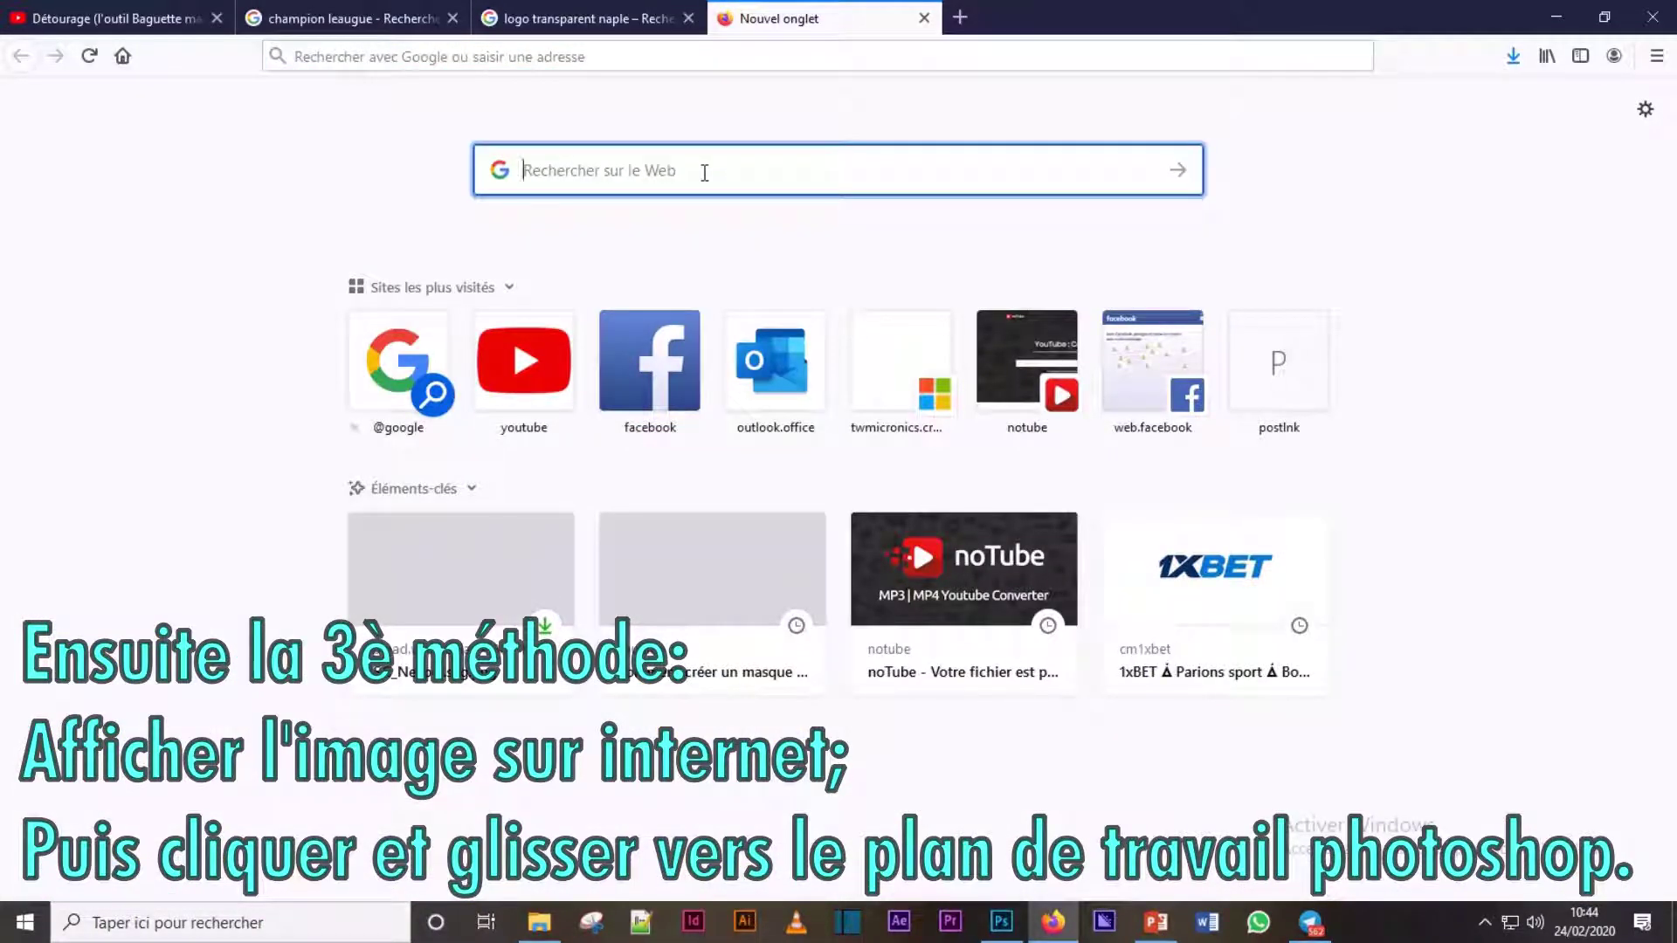
type("ansu")
type(" fati")
type(" bar")
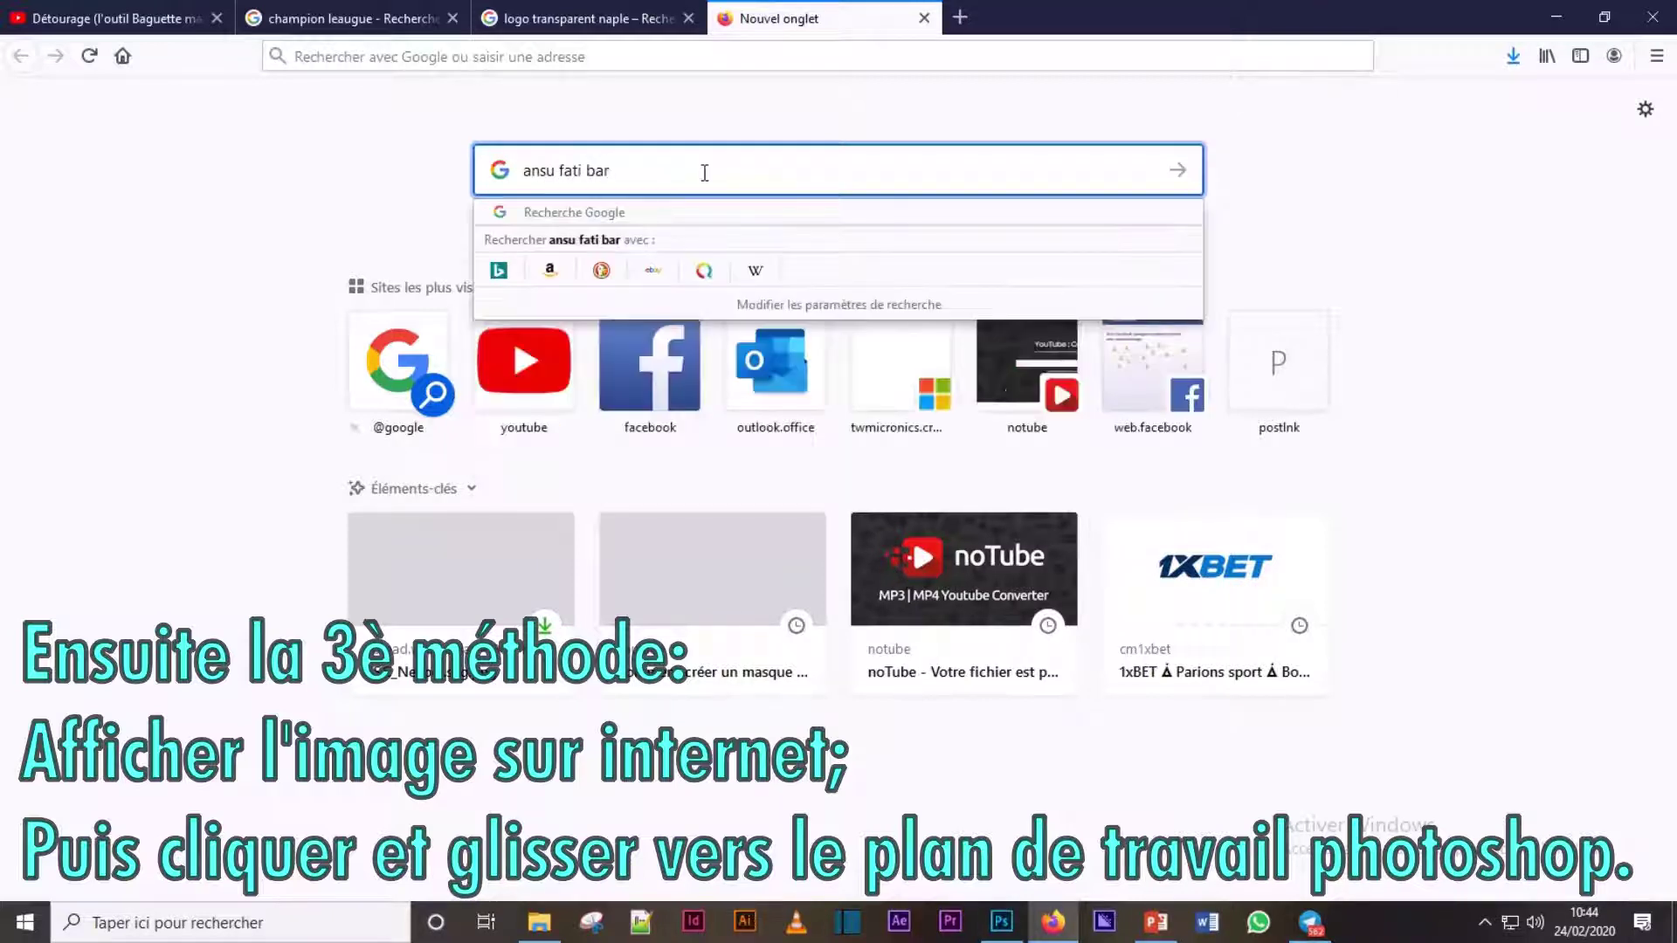
type("c")
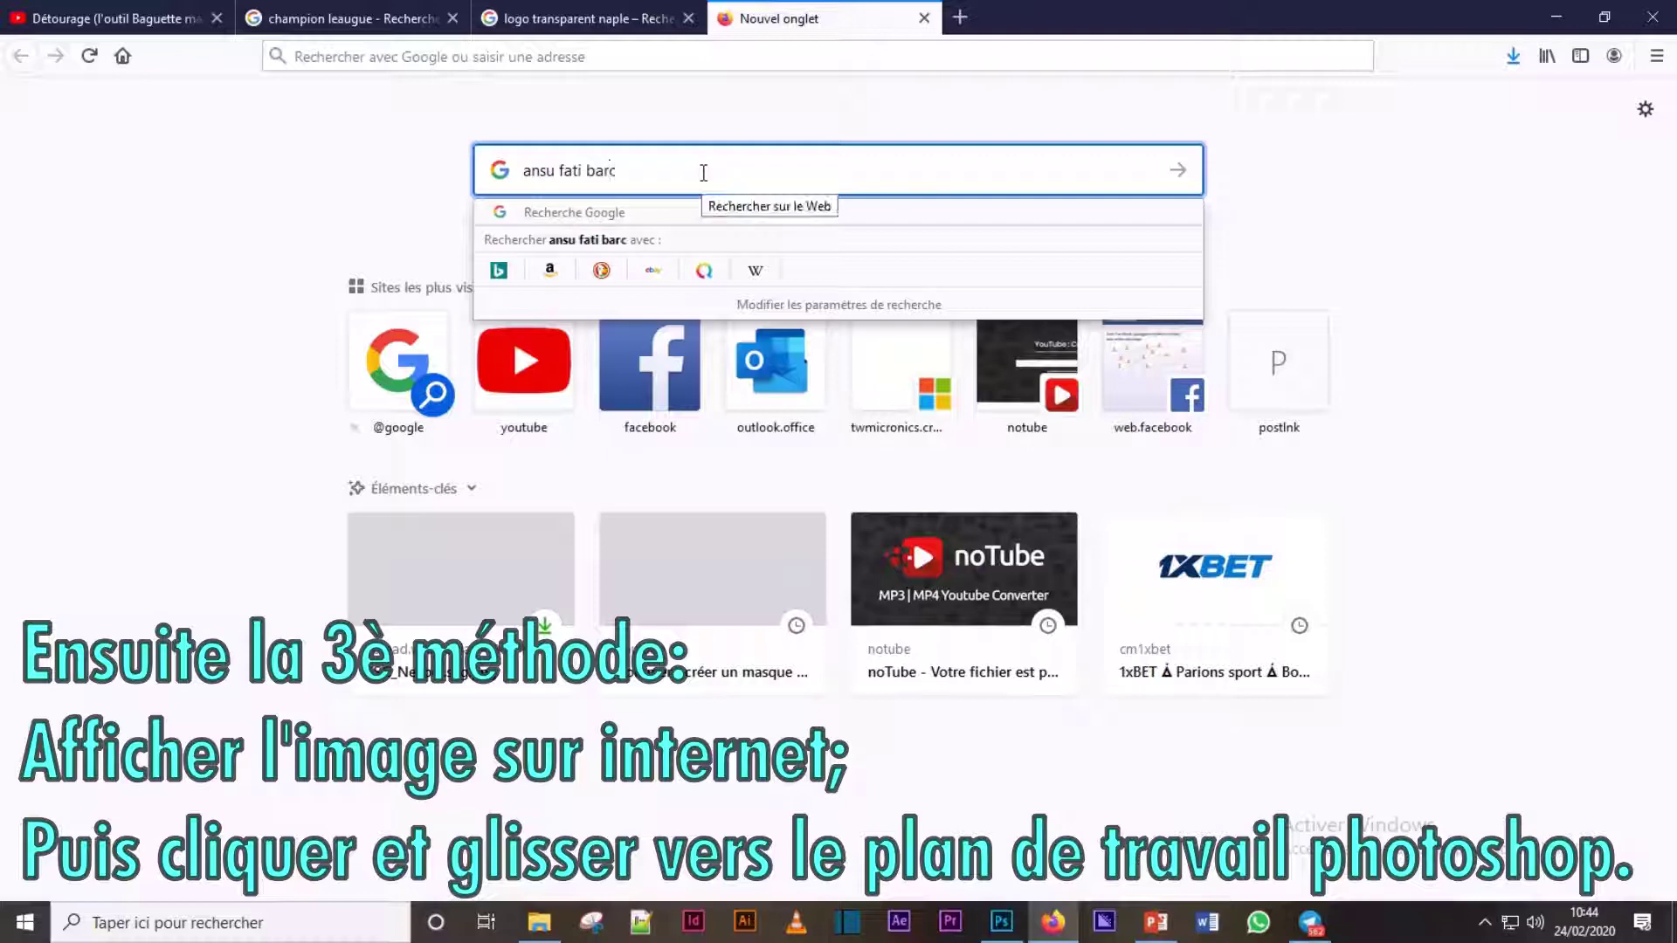
type("e")
left_click(693, 249)
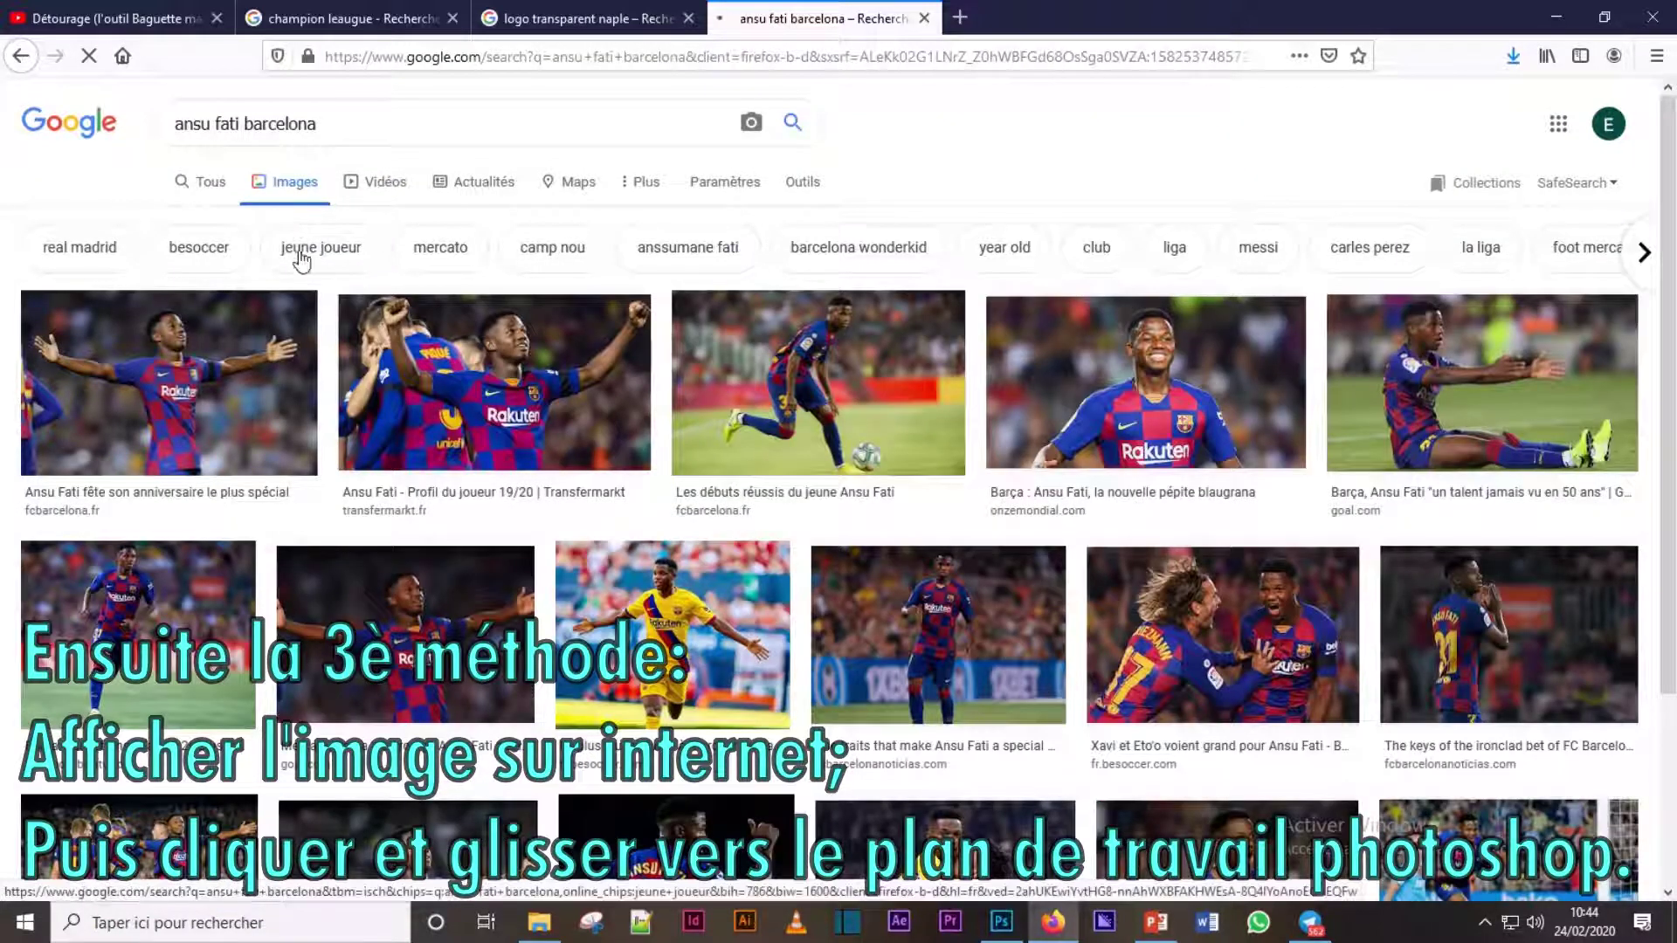
- Open the Clarín Ansu Fati photo full-size via 'Afficher l'image' and drag it toward Photoshop
scroll(422, 500, "down", 2)
scroll(422, 500, "down", 3)
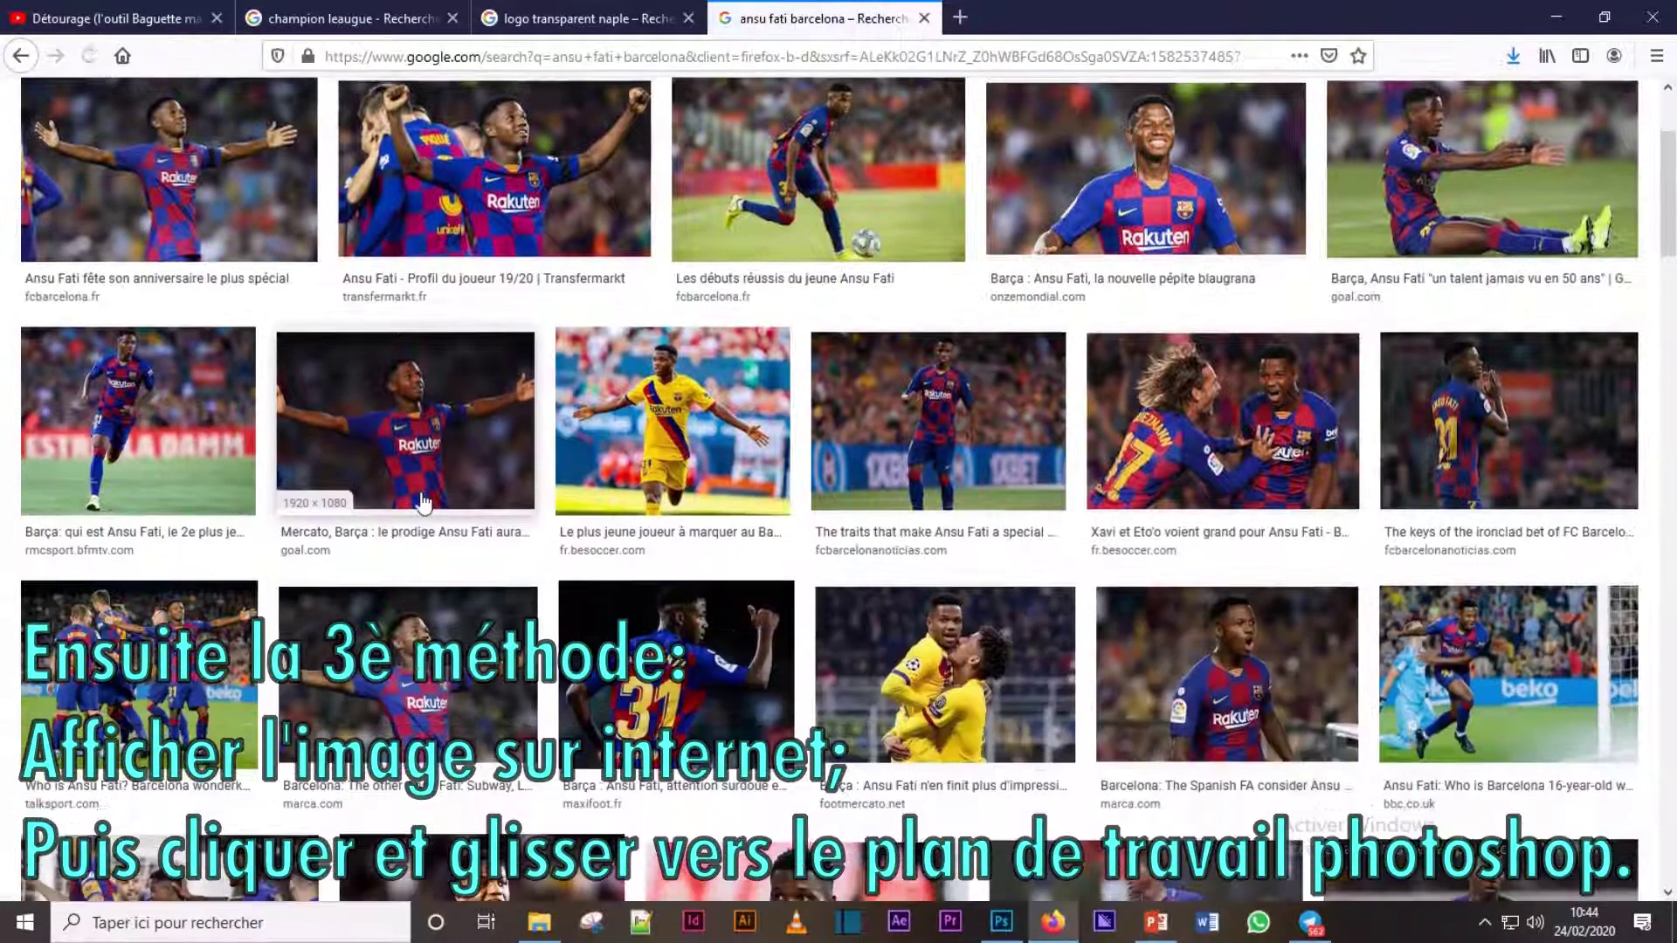
scroll(421, 501, "down", 2)
scroll(422, 501, "down", 2)
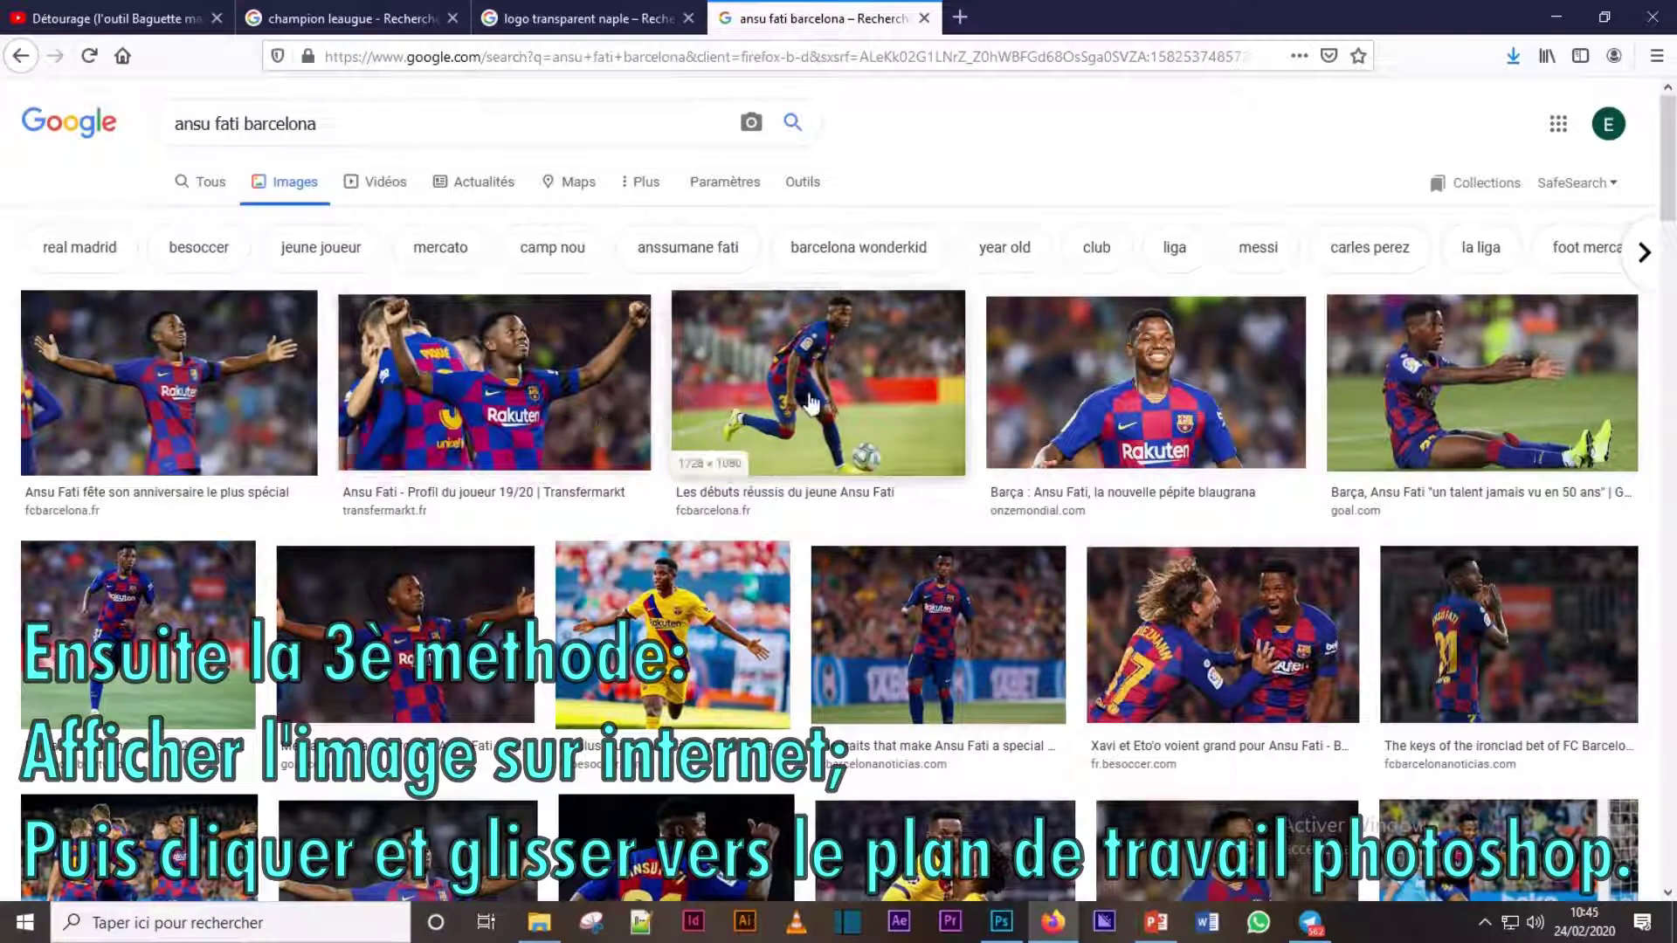
left_click(926, 626)
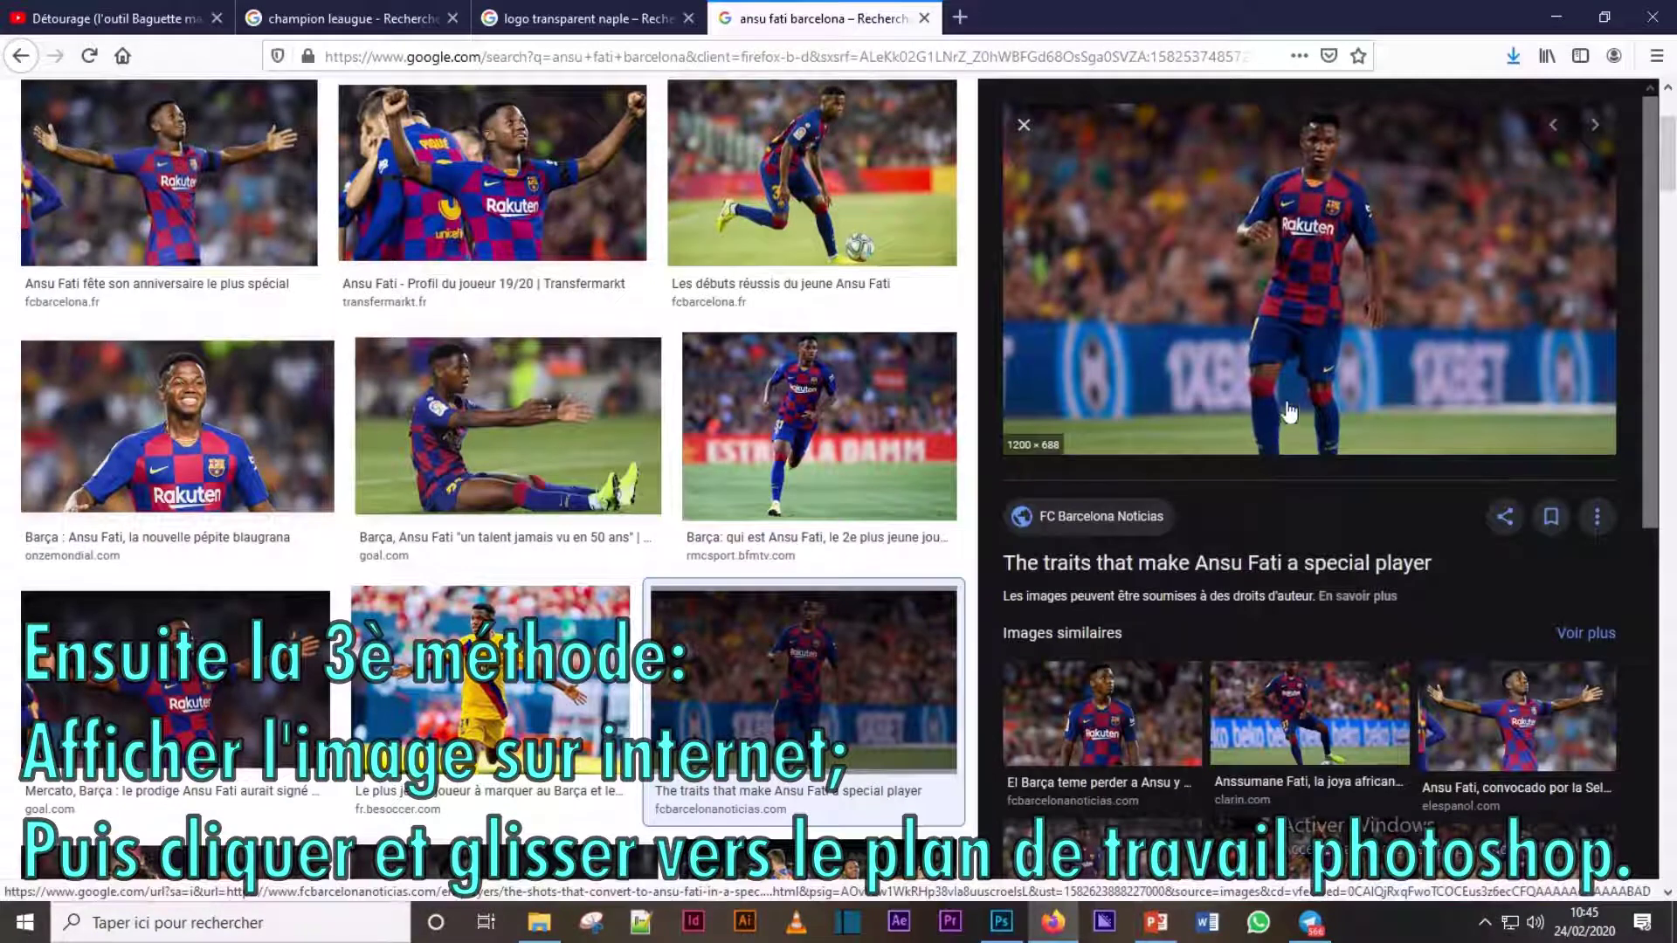
left_click(1299, 714)
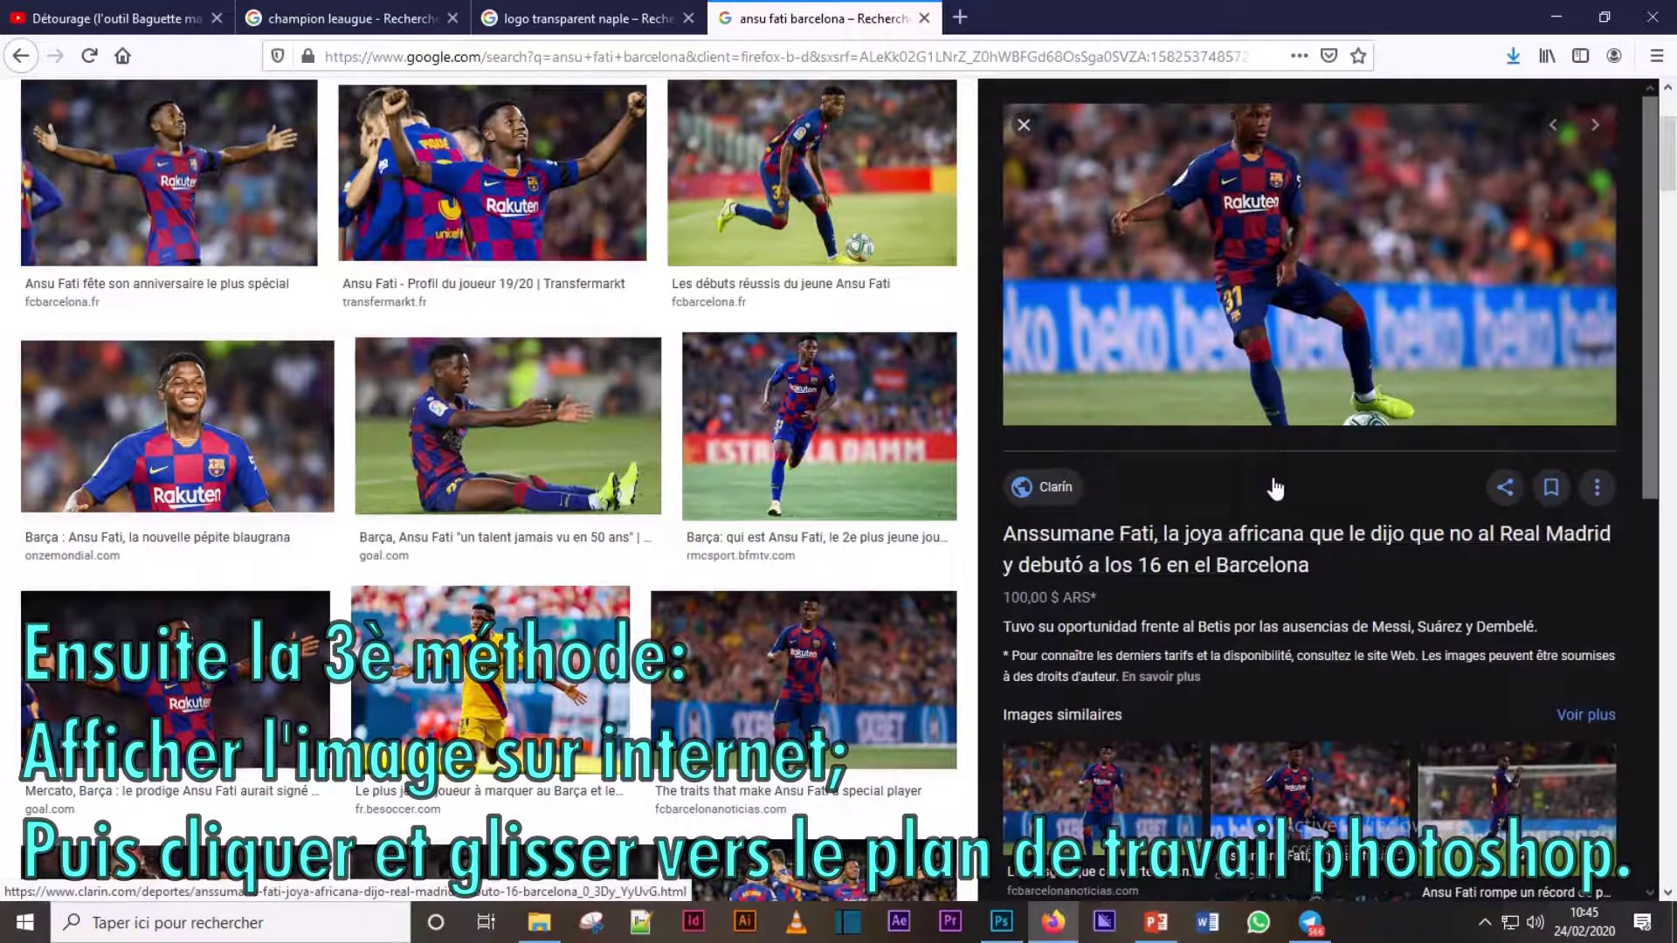
right_click(1249, 360)
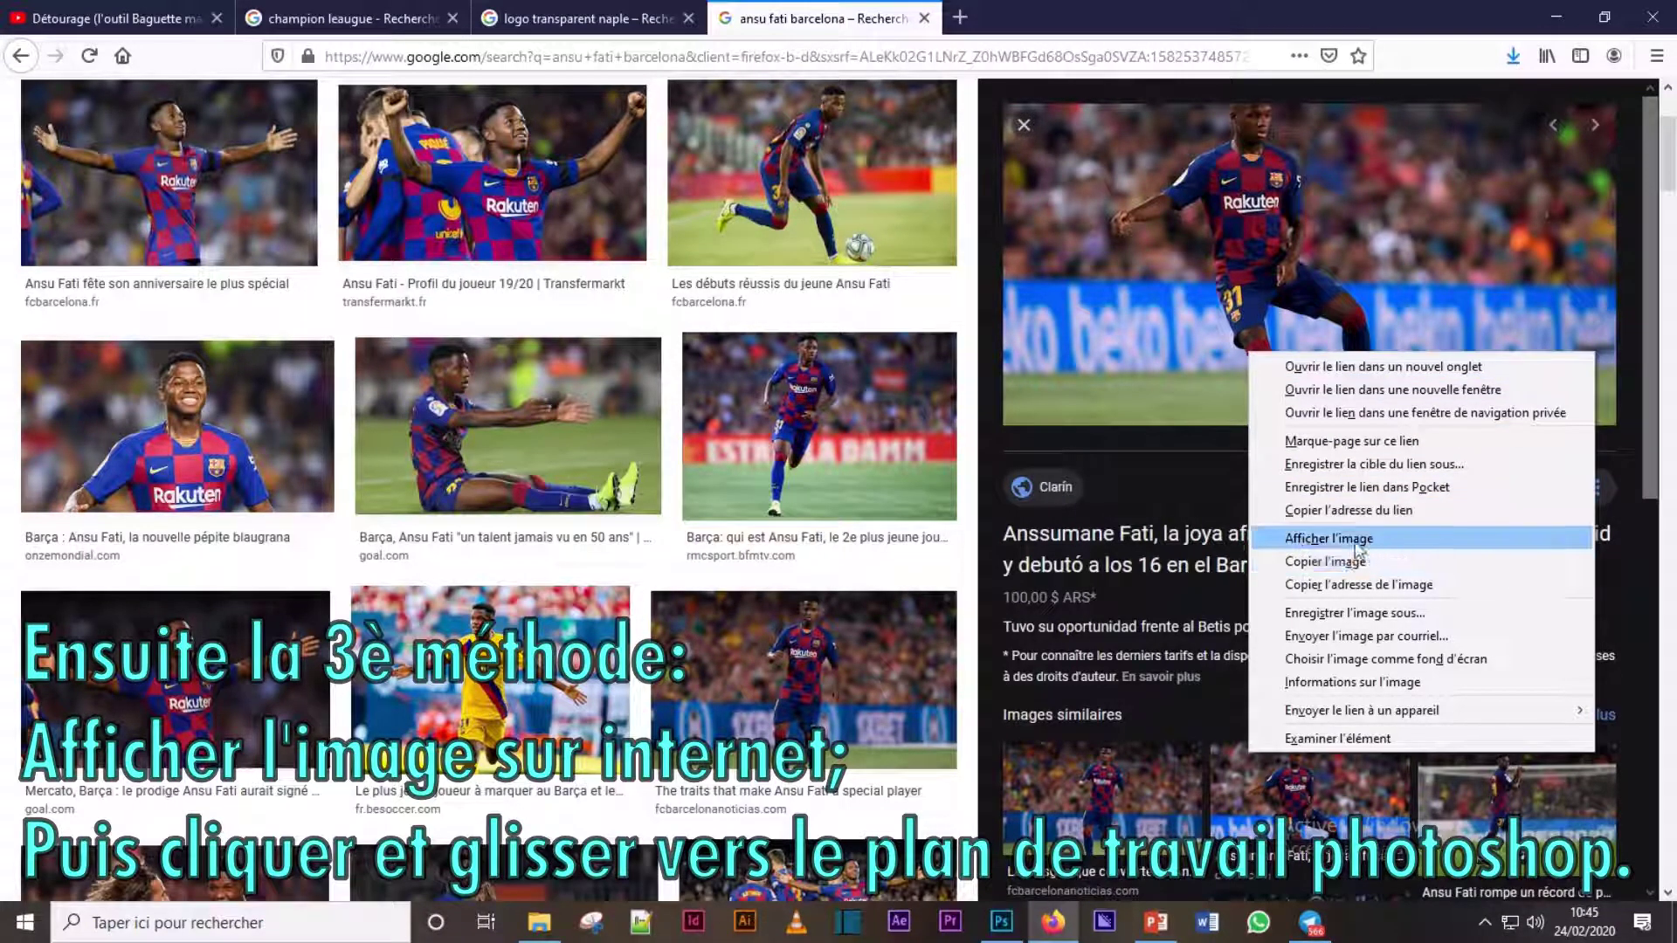
left_click(1329, 541)
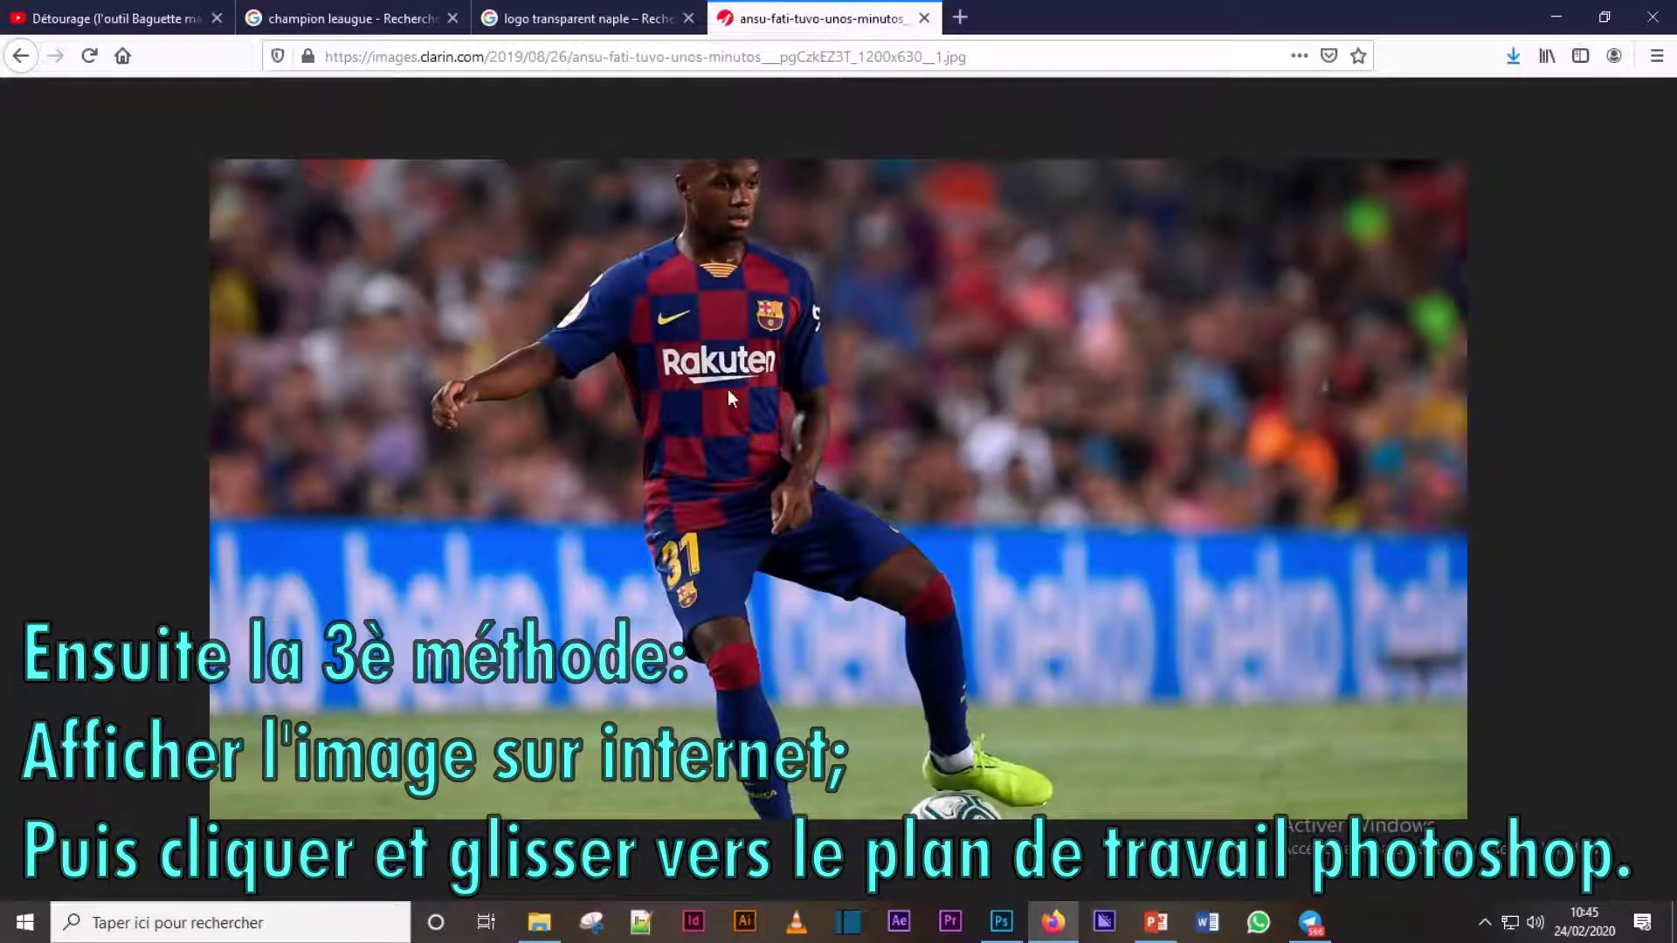
mouse_move(690, 296)
left_mouse_down()
mouse_move(796, 455)
mouse_move(1015, 904)
left_mouse_up()
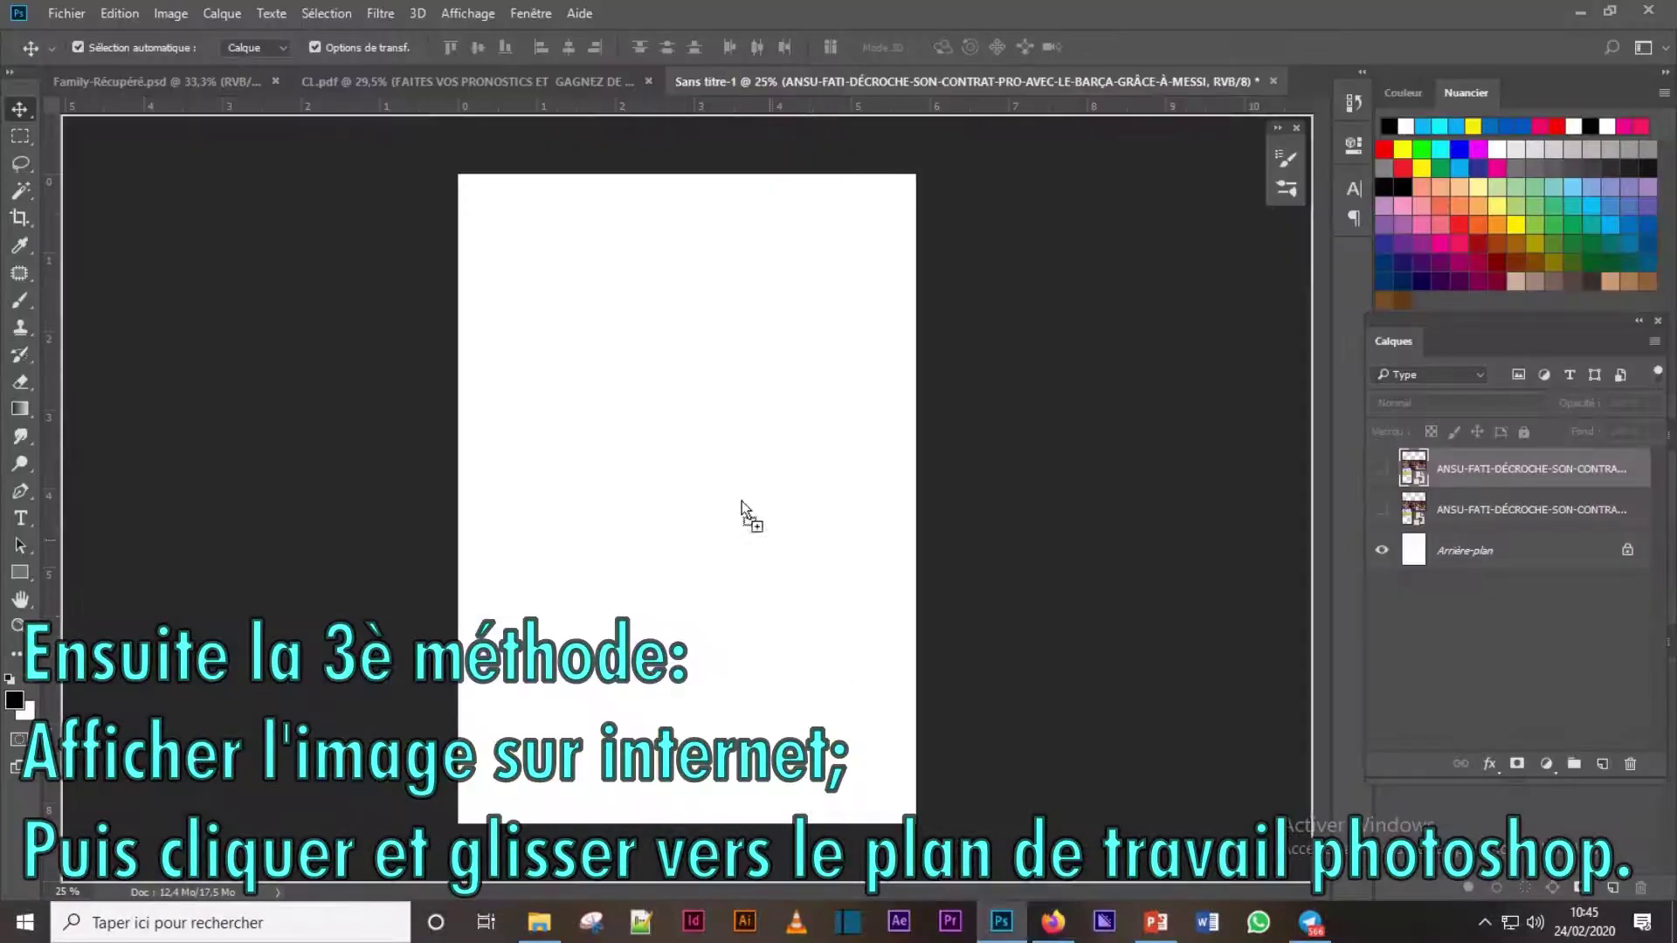
- Drop the browser photo into Photoshop, scale it to full width at the page top, and commit
left_click_drag(1015, 904, 706, 468)
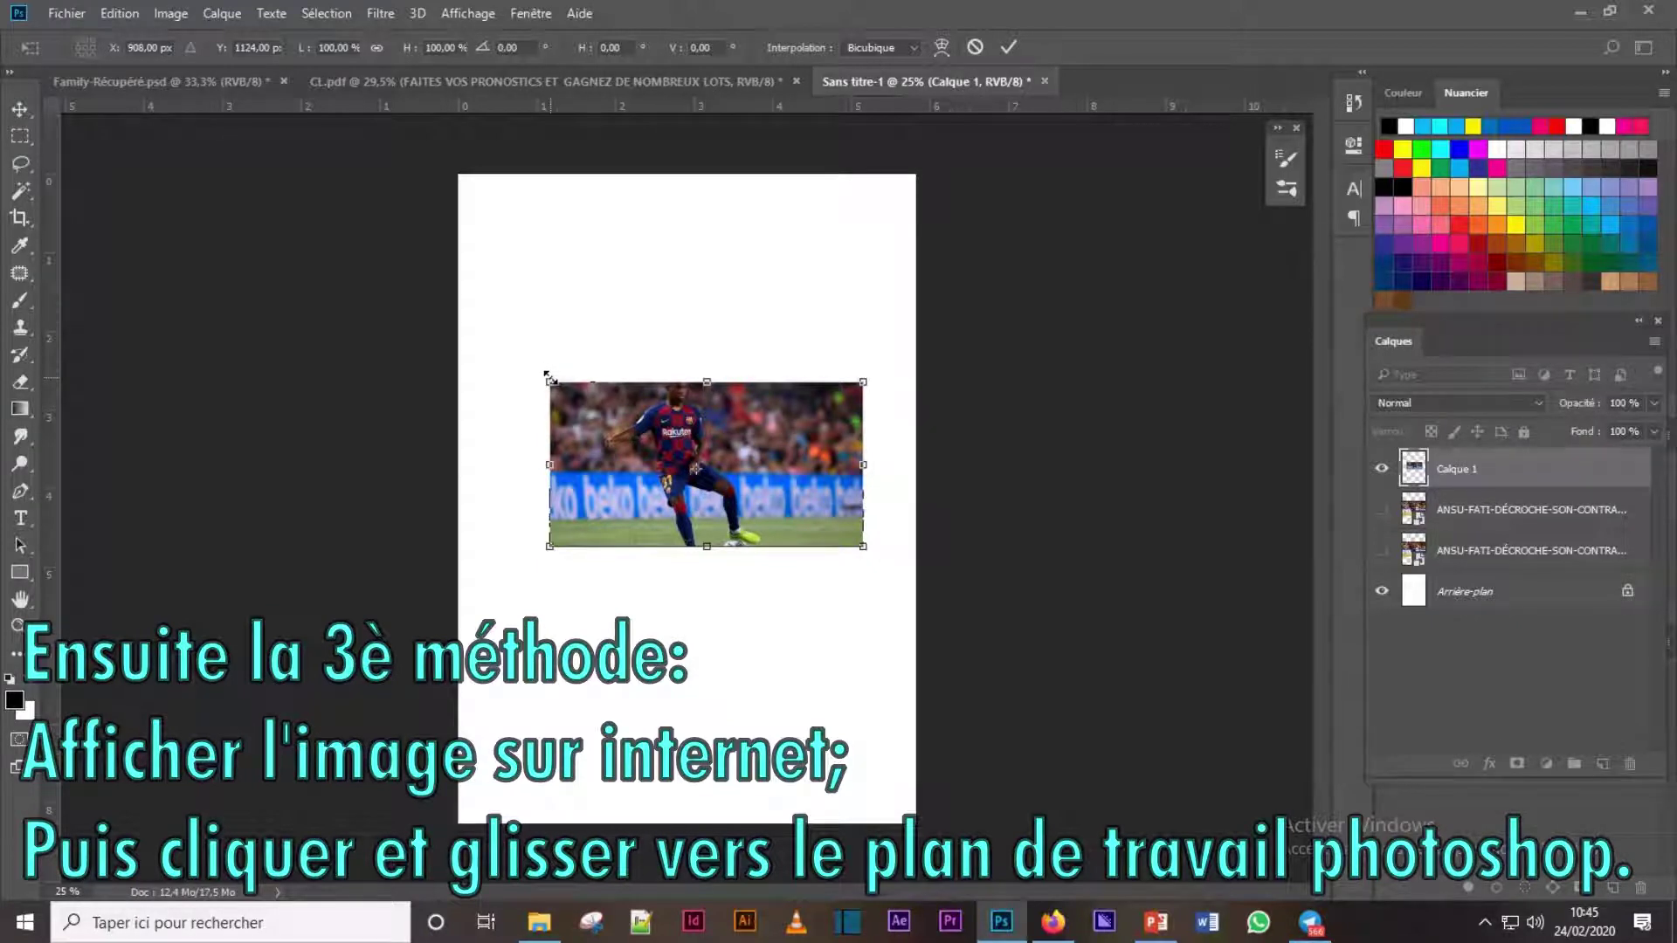
left_click_drag(549, 379, 459, 334)
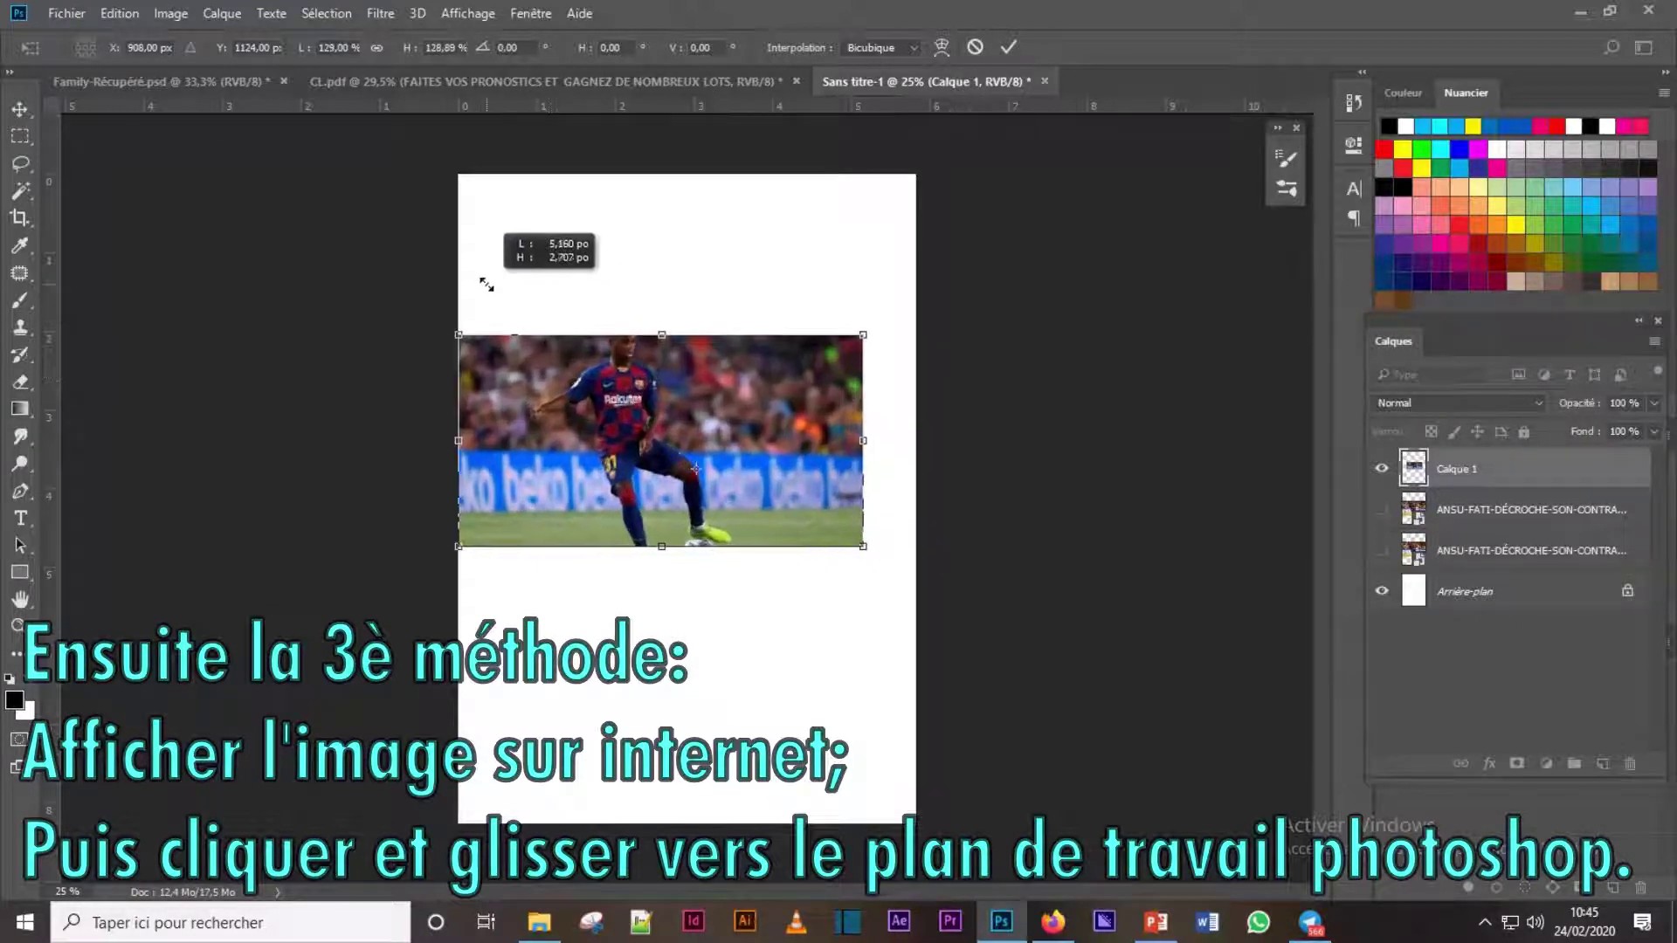
left_click_drag(855, 347, 979, 274)
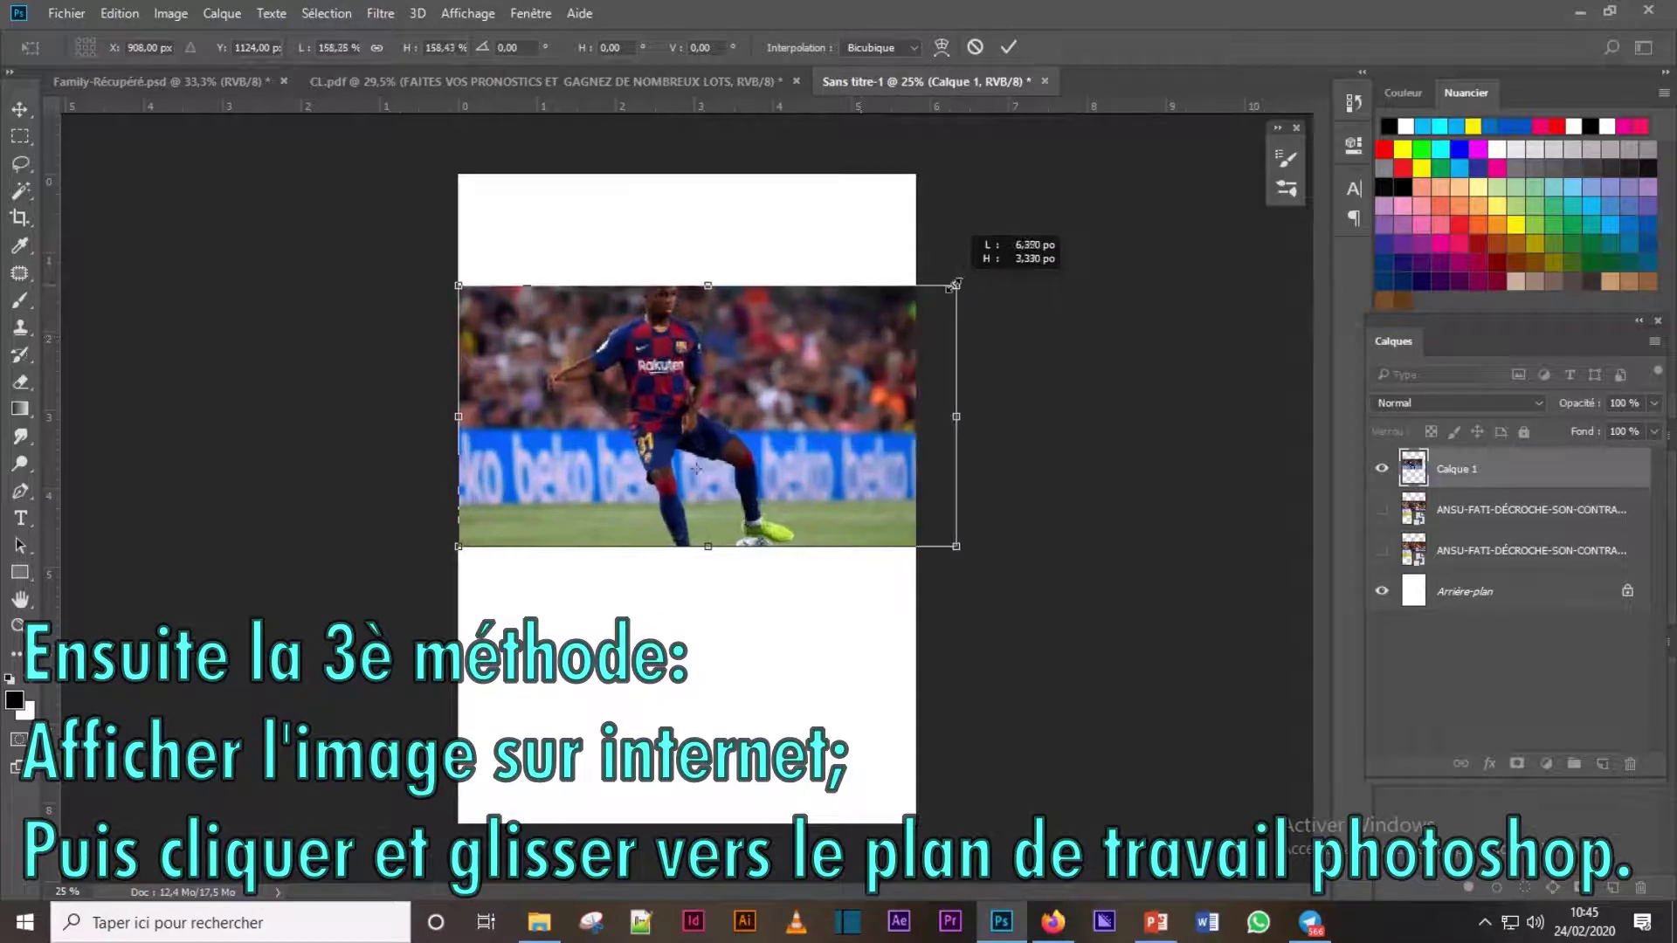
left_click_drag(800, 407, 786, 308)
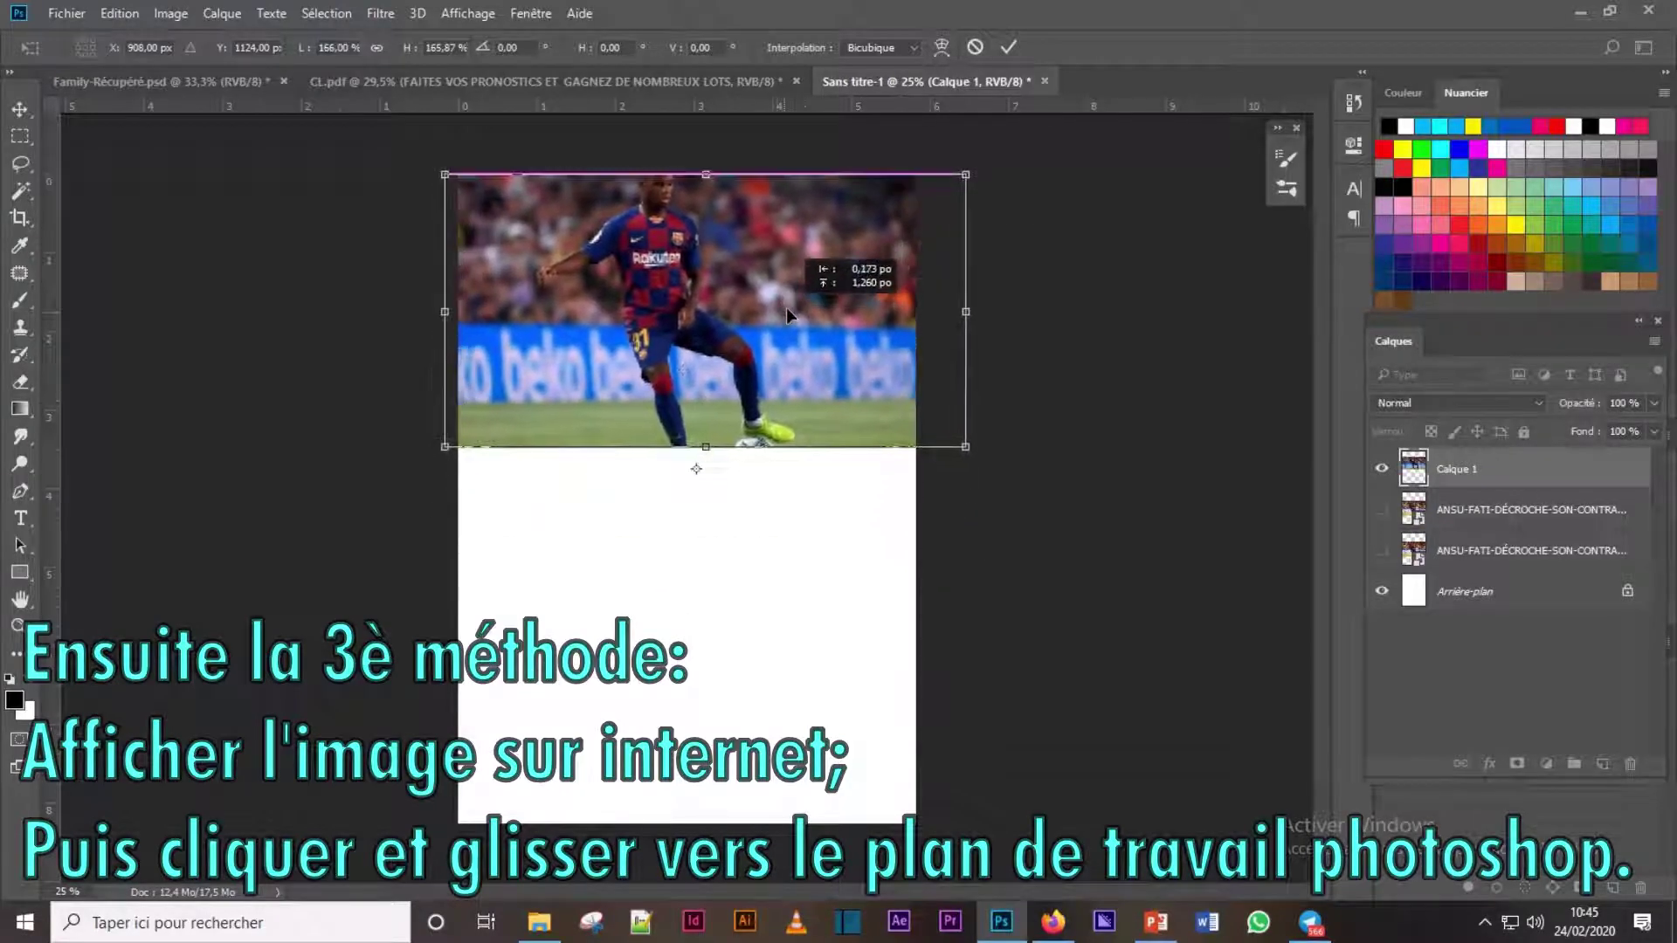
left_click(1013, 52)
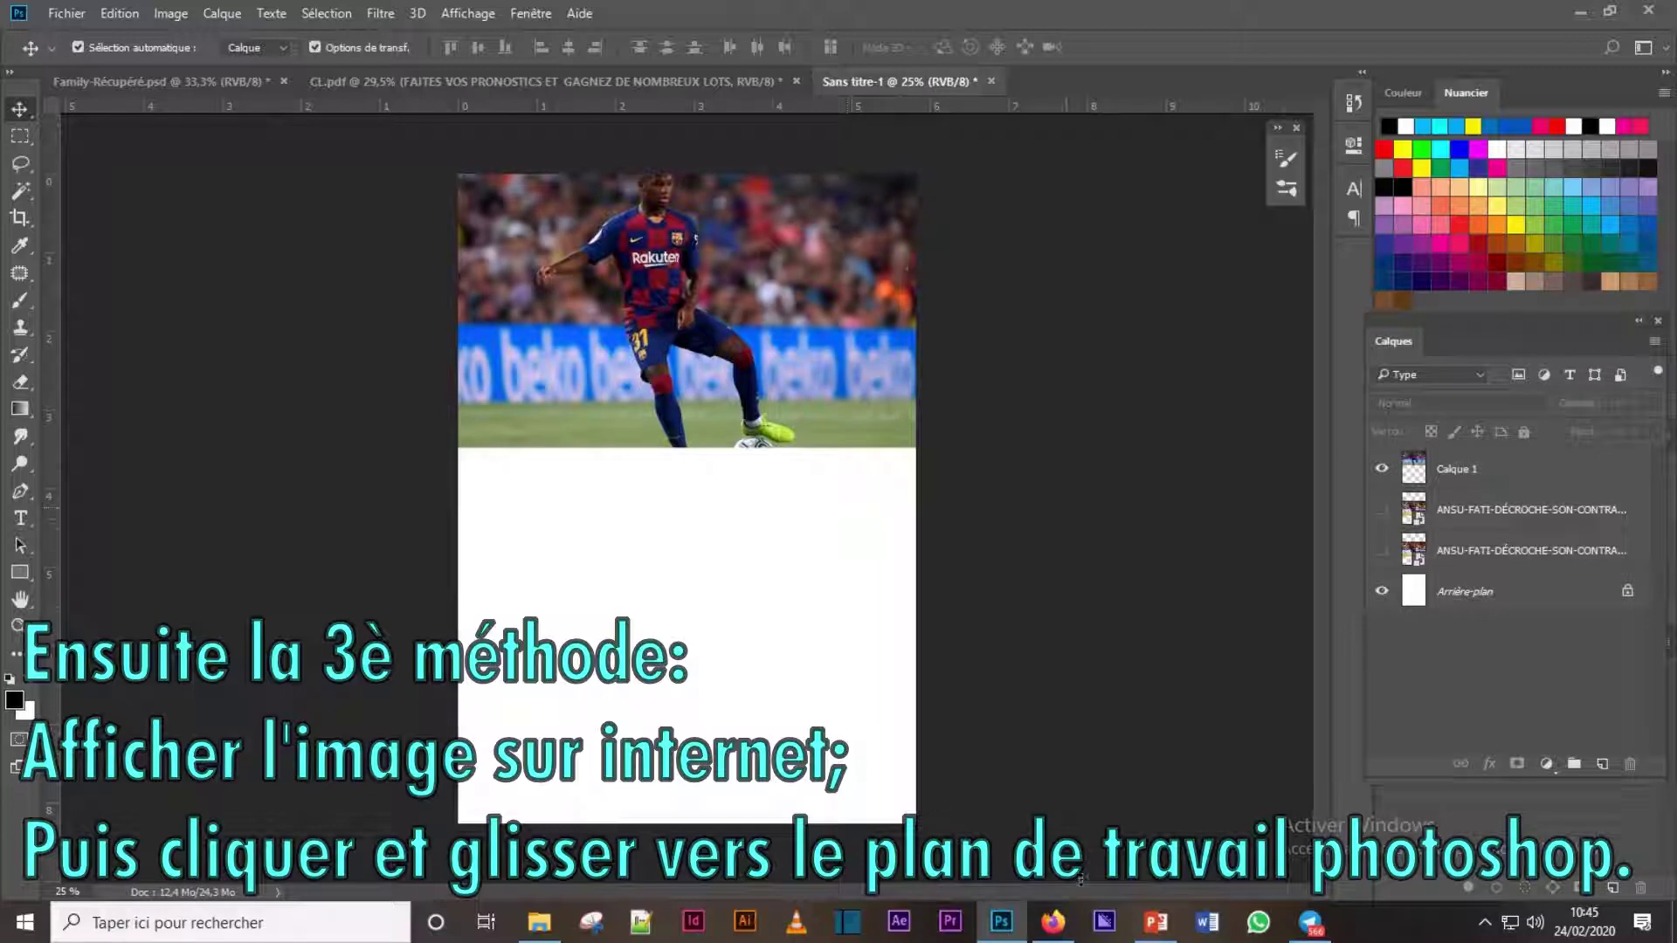
- Return from the open photo to the Google Images results for the player
left_click(1052, 922)
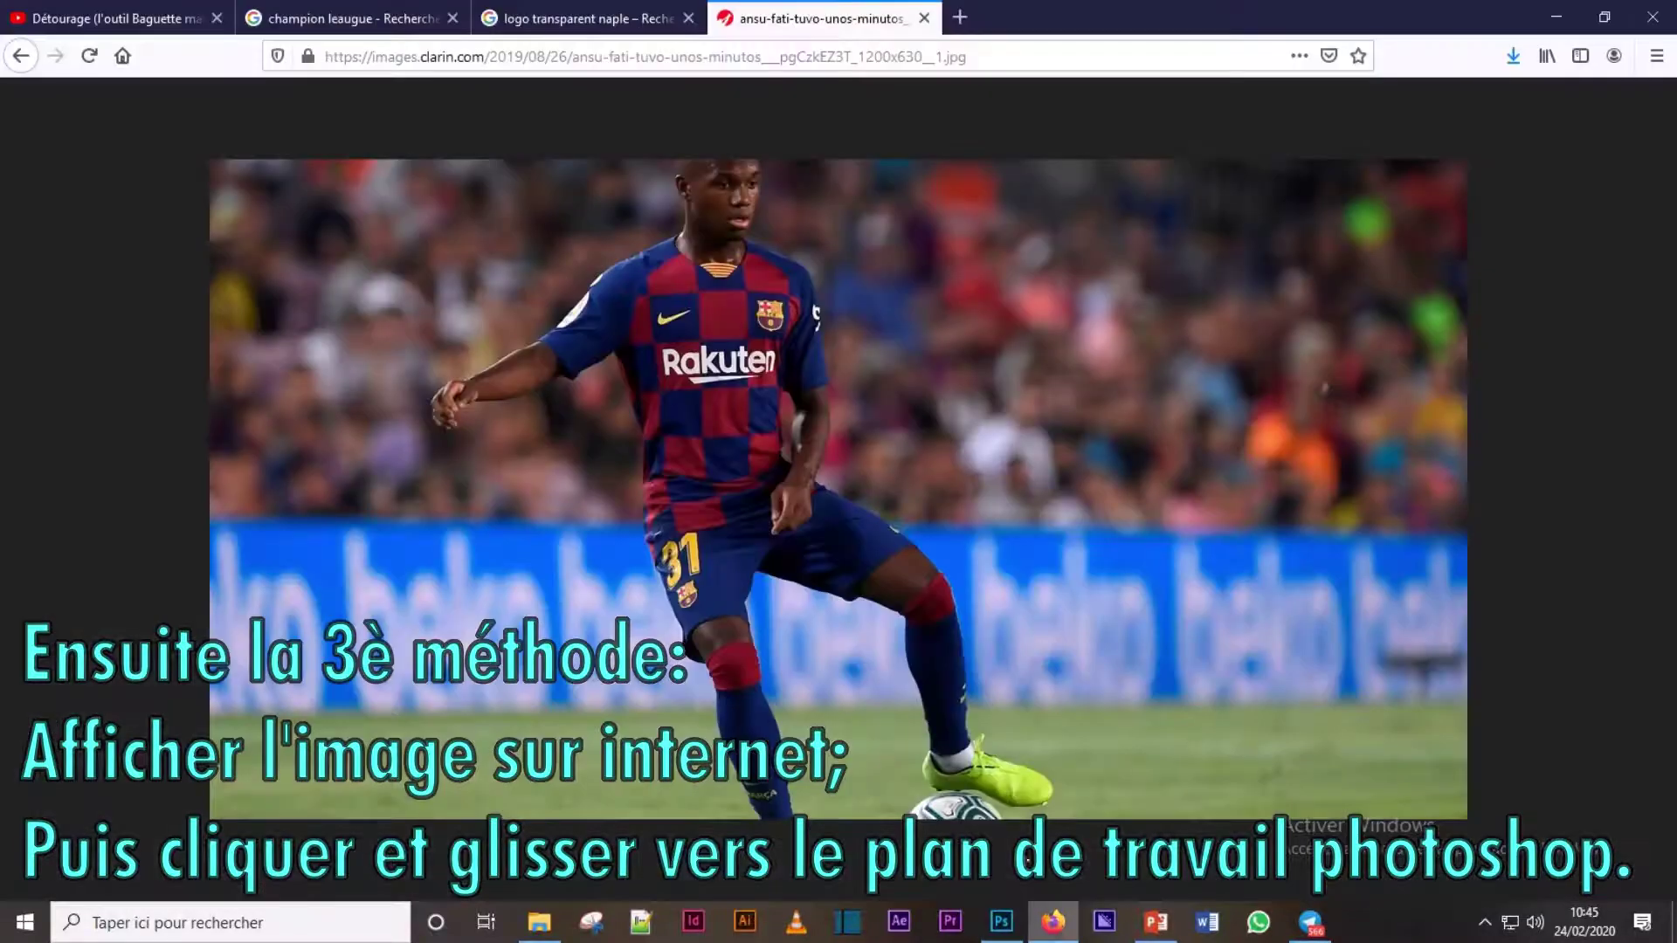
left_click(20, 56)
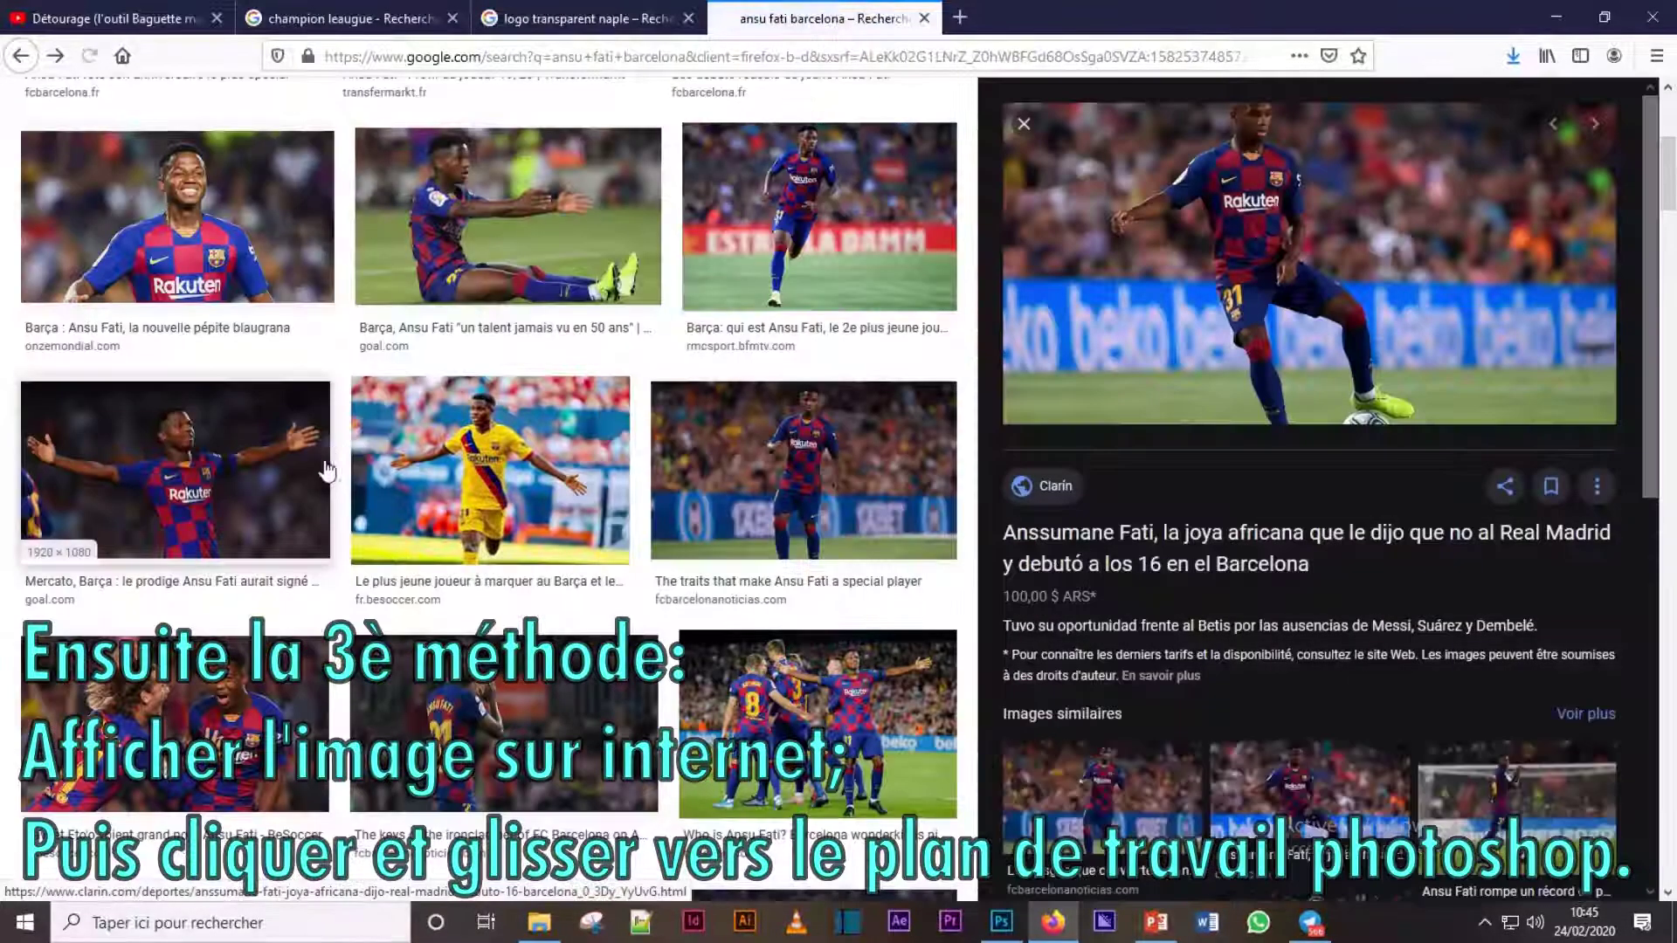
scroll(326, 469, "down", 5)
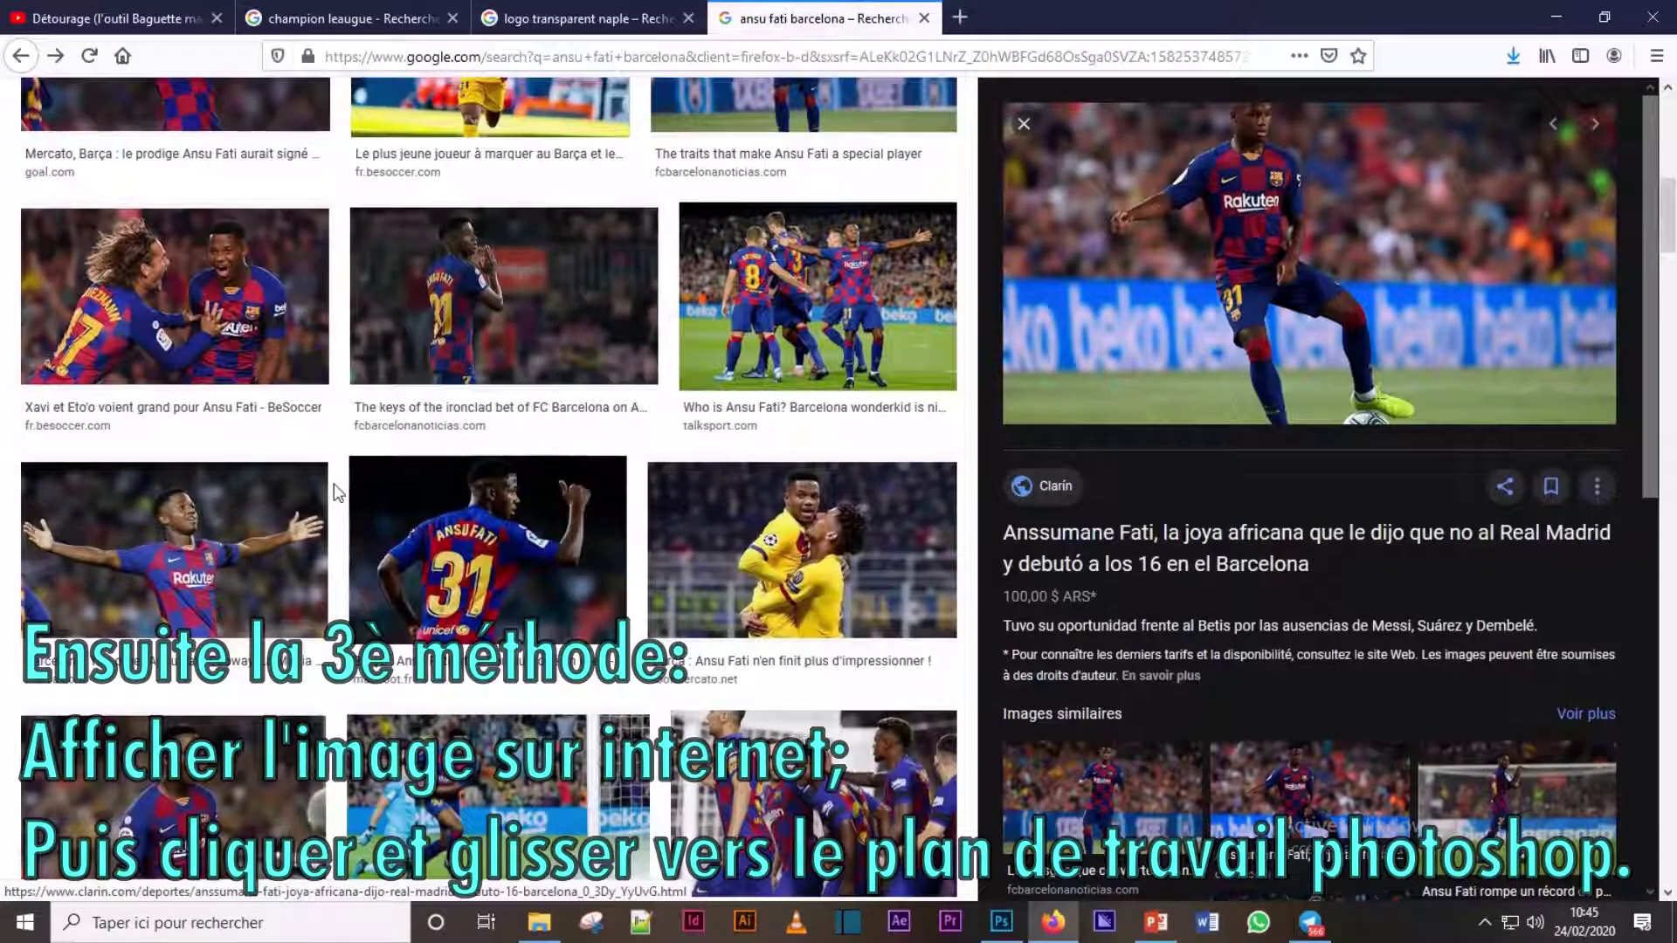
scroll(339, 493, "up", 8)
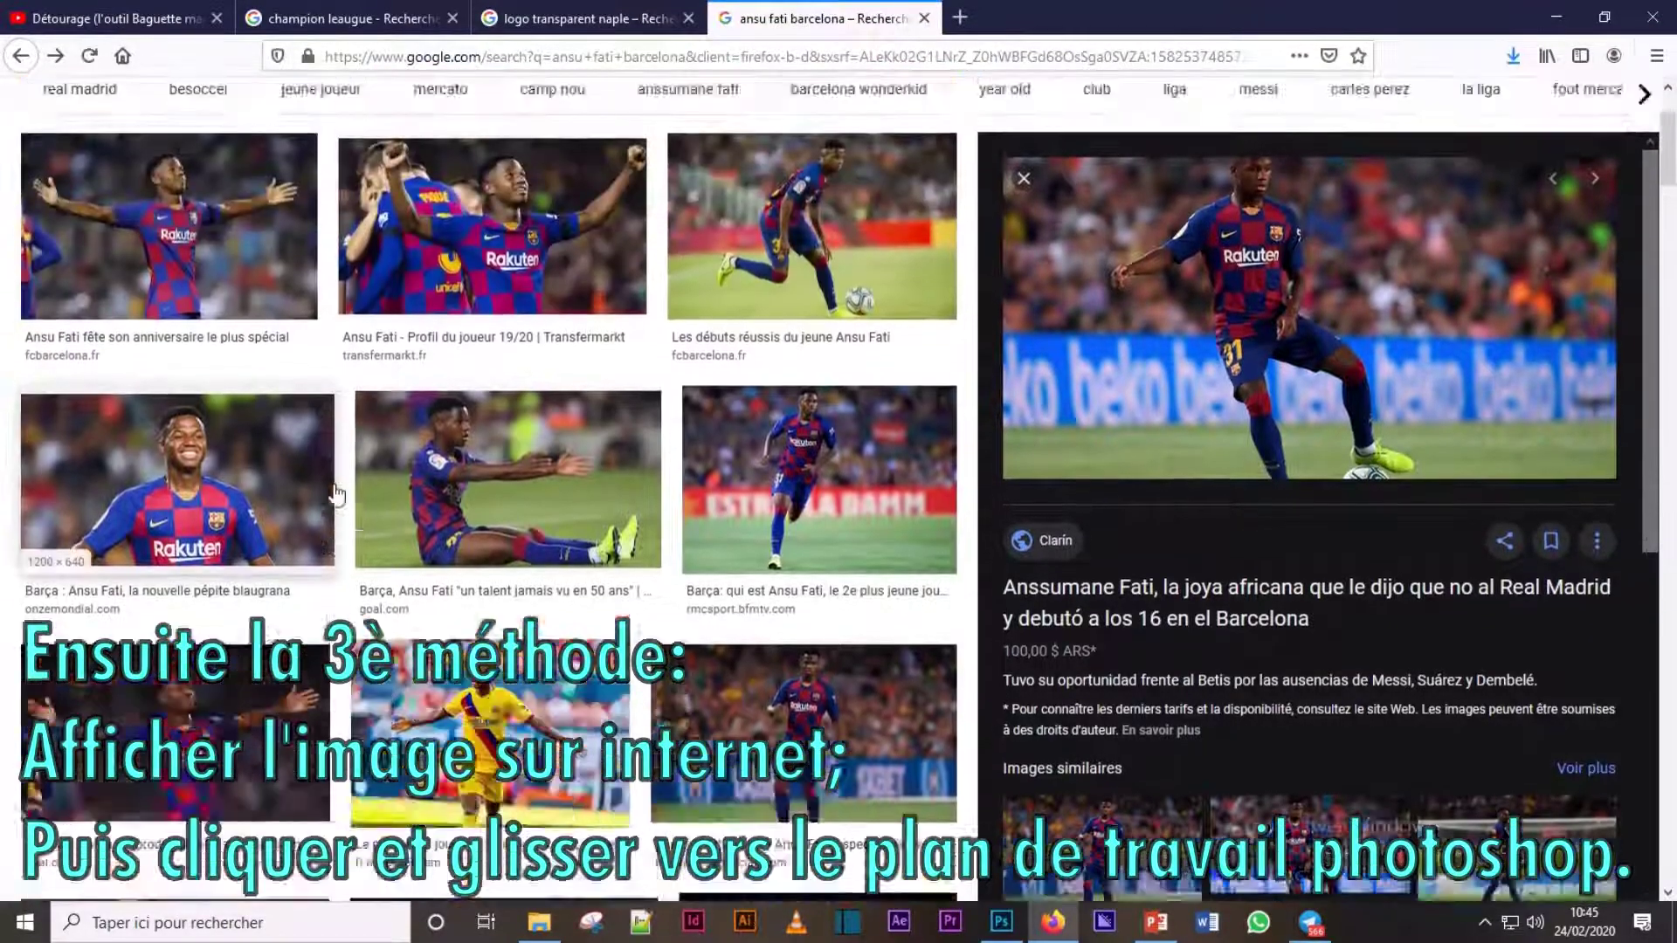
scroll(336, 495, "up", 2)
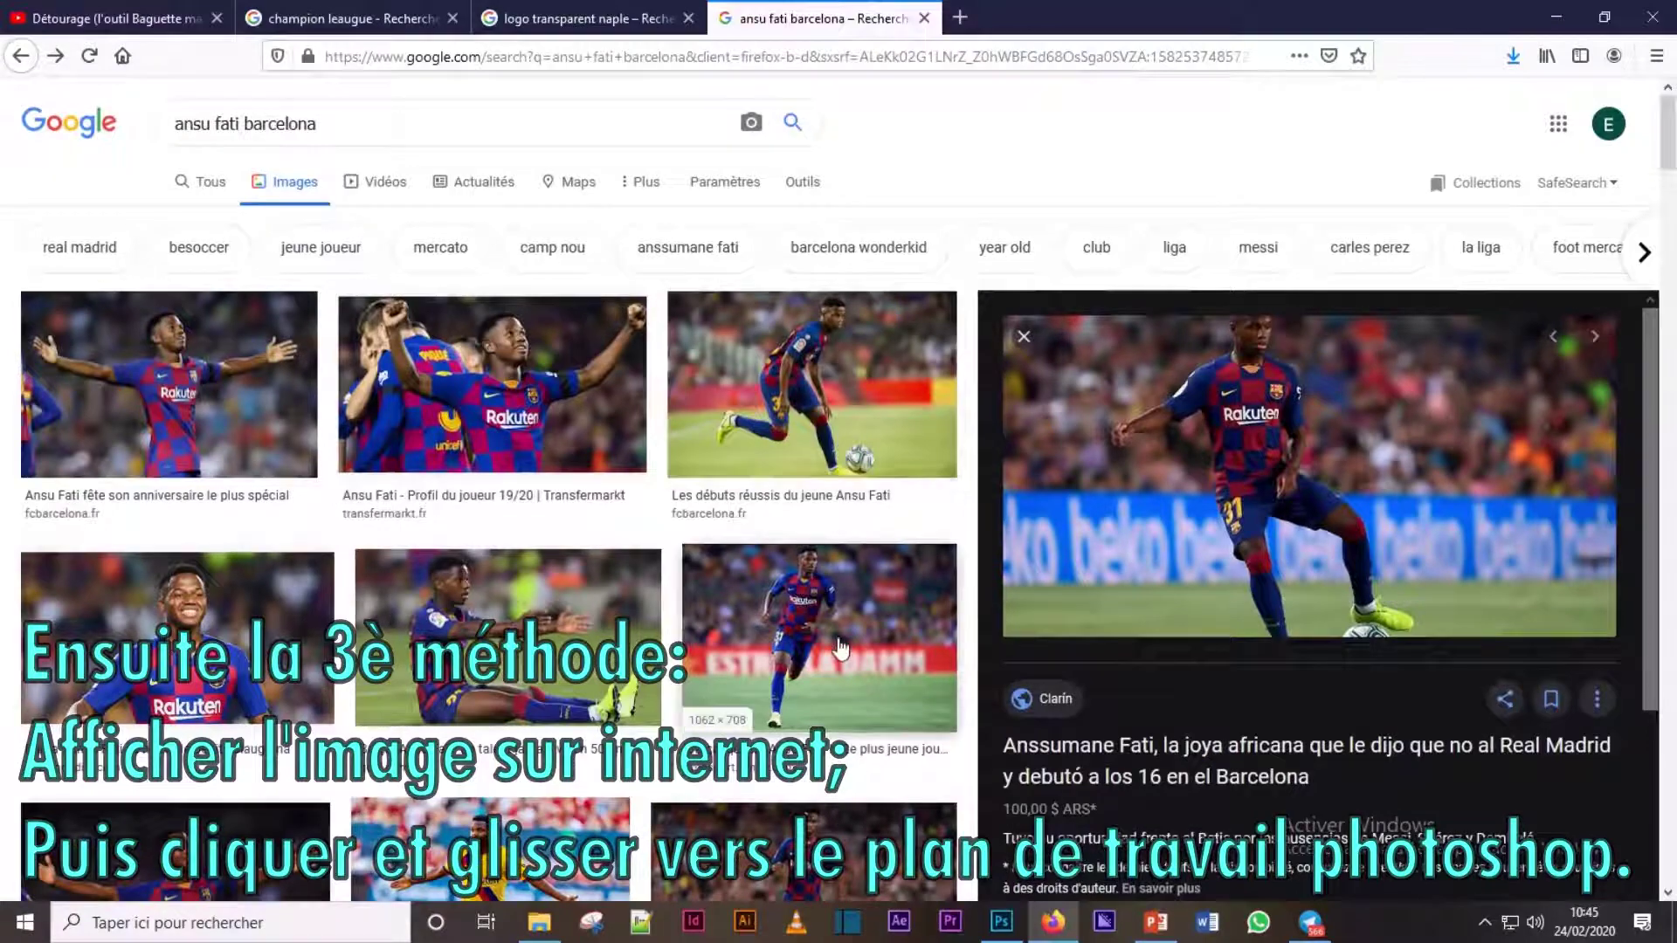
- Open the bfmtv photo of the player running before the Estrella Damm banner full-size
left_click(840, 647)
scroll(1298, 486, "down", 4)
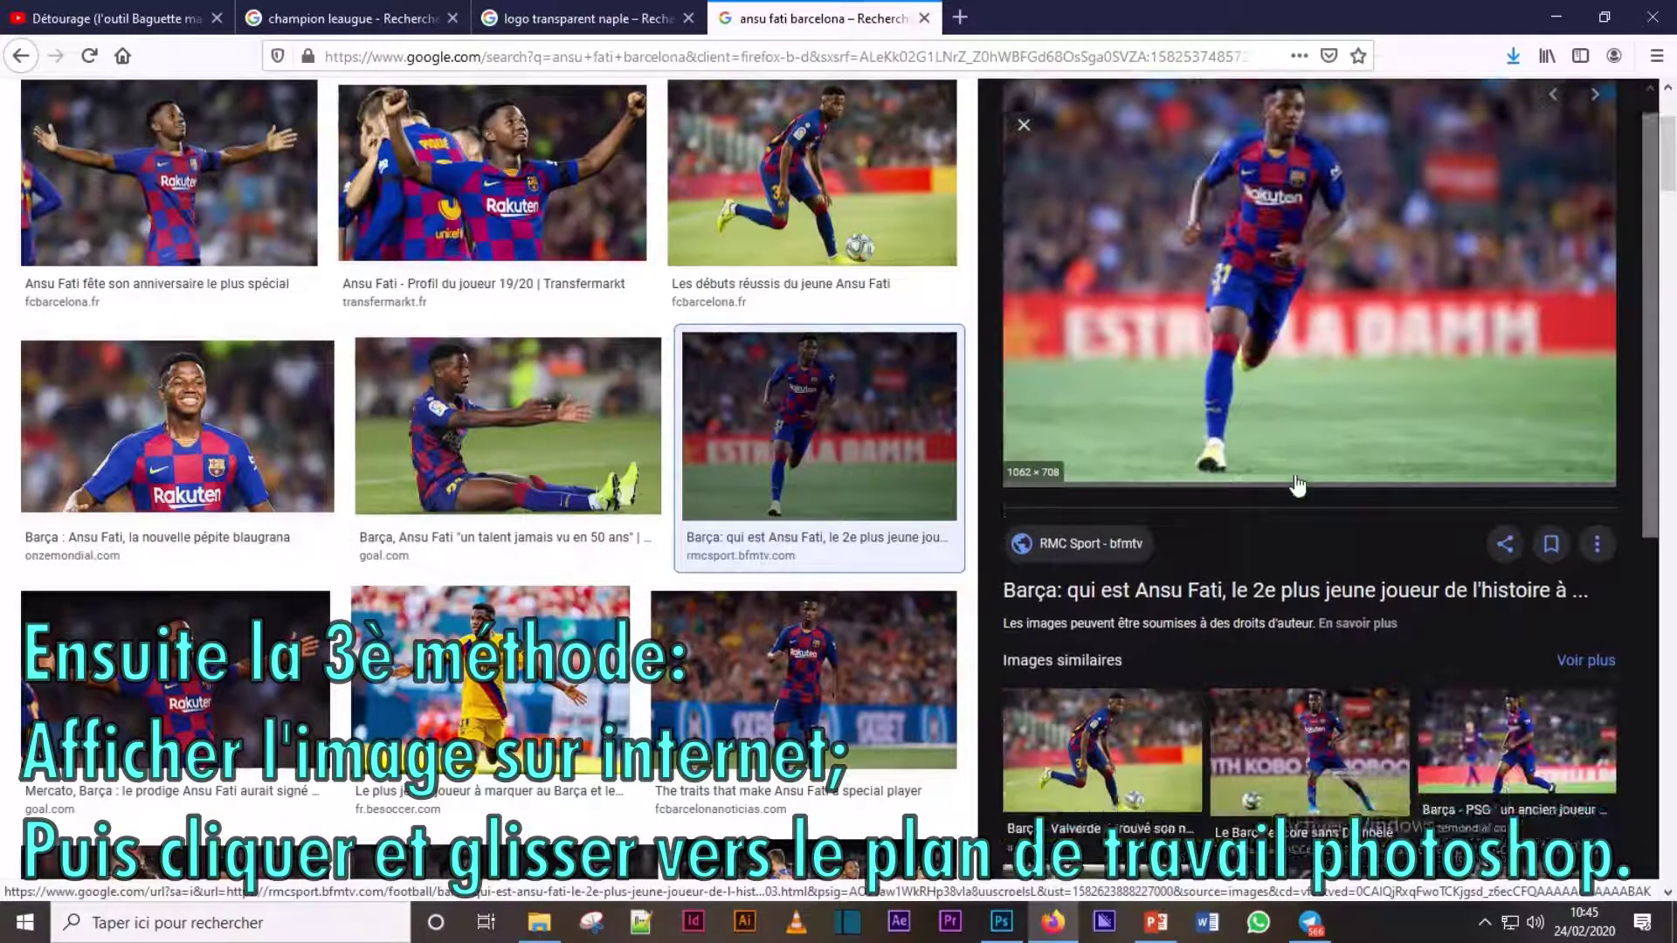
scroll(1297, 485, "up", 2)
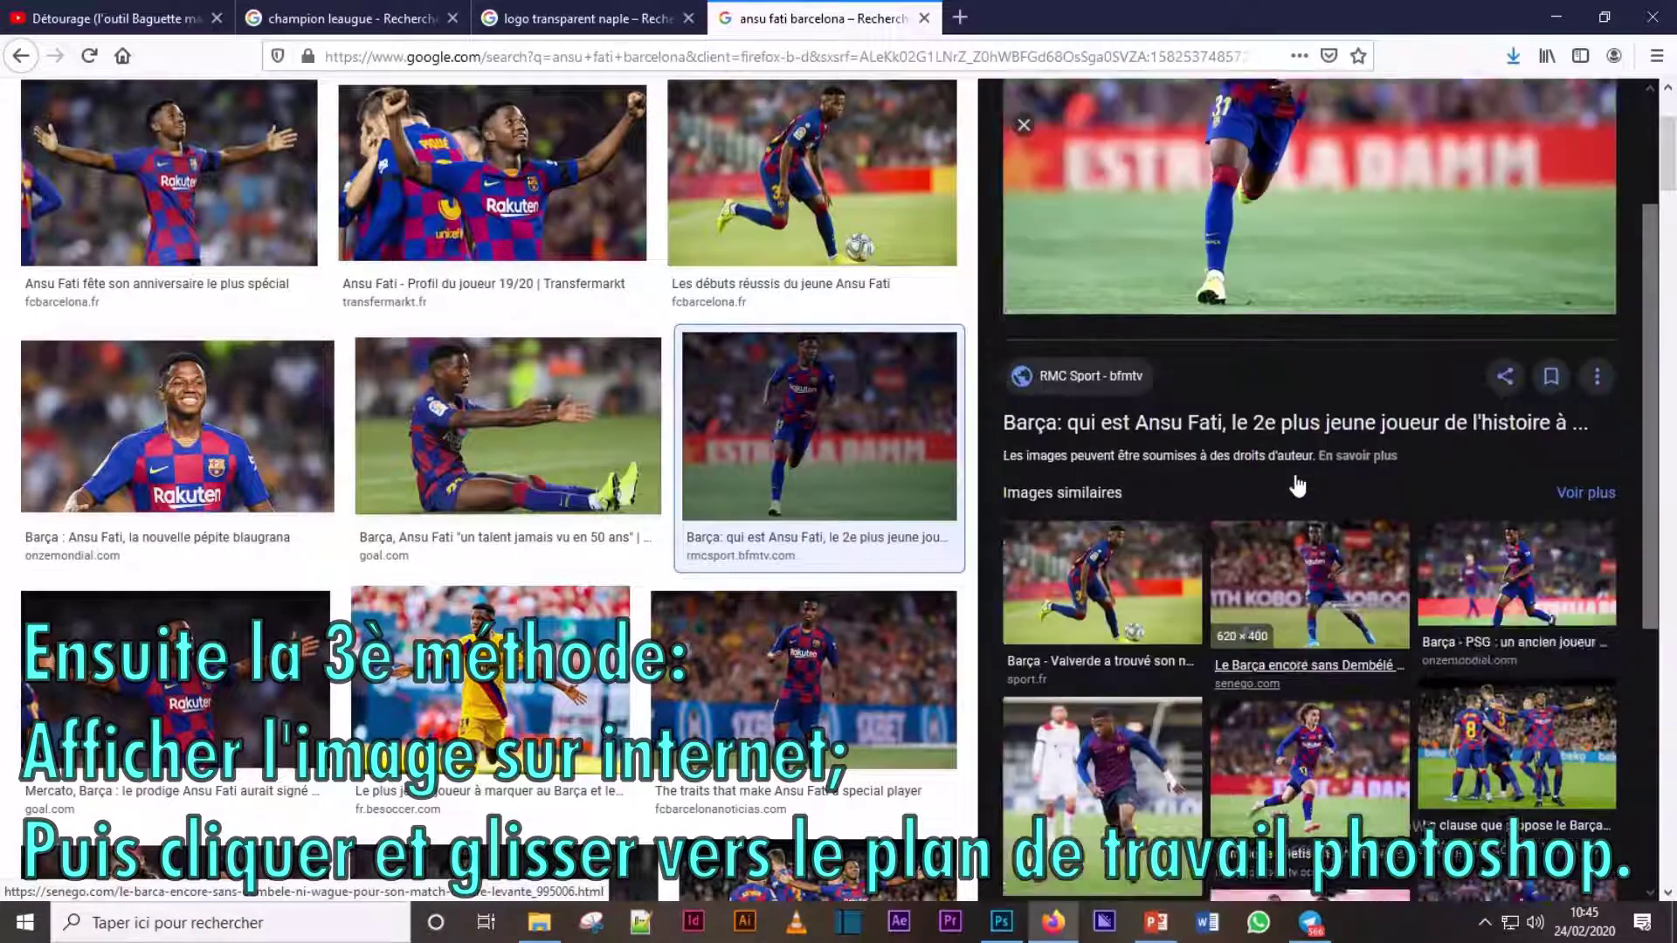
scroll(1297, 486, "up", 2)
right_click(1277, 363)
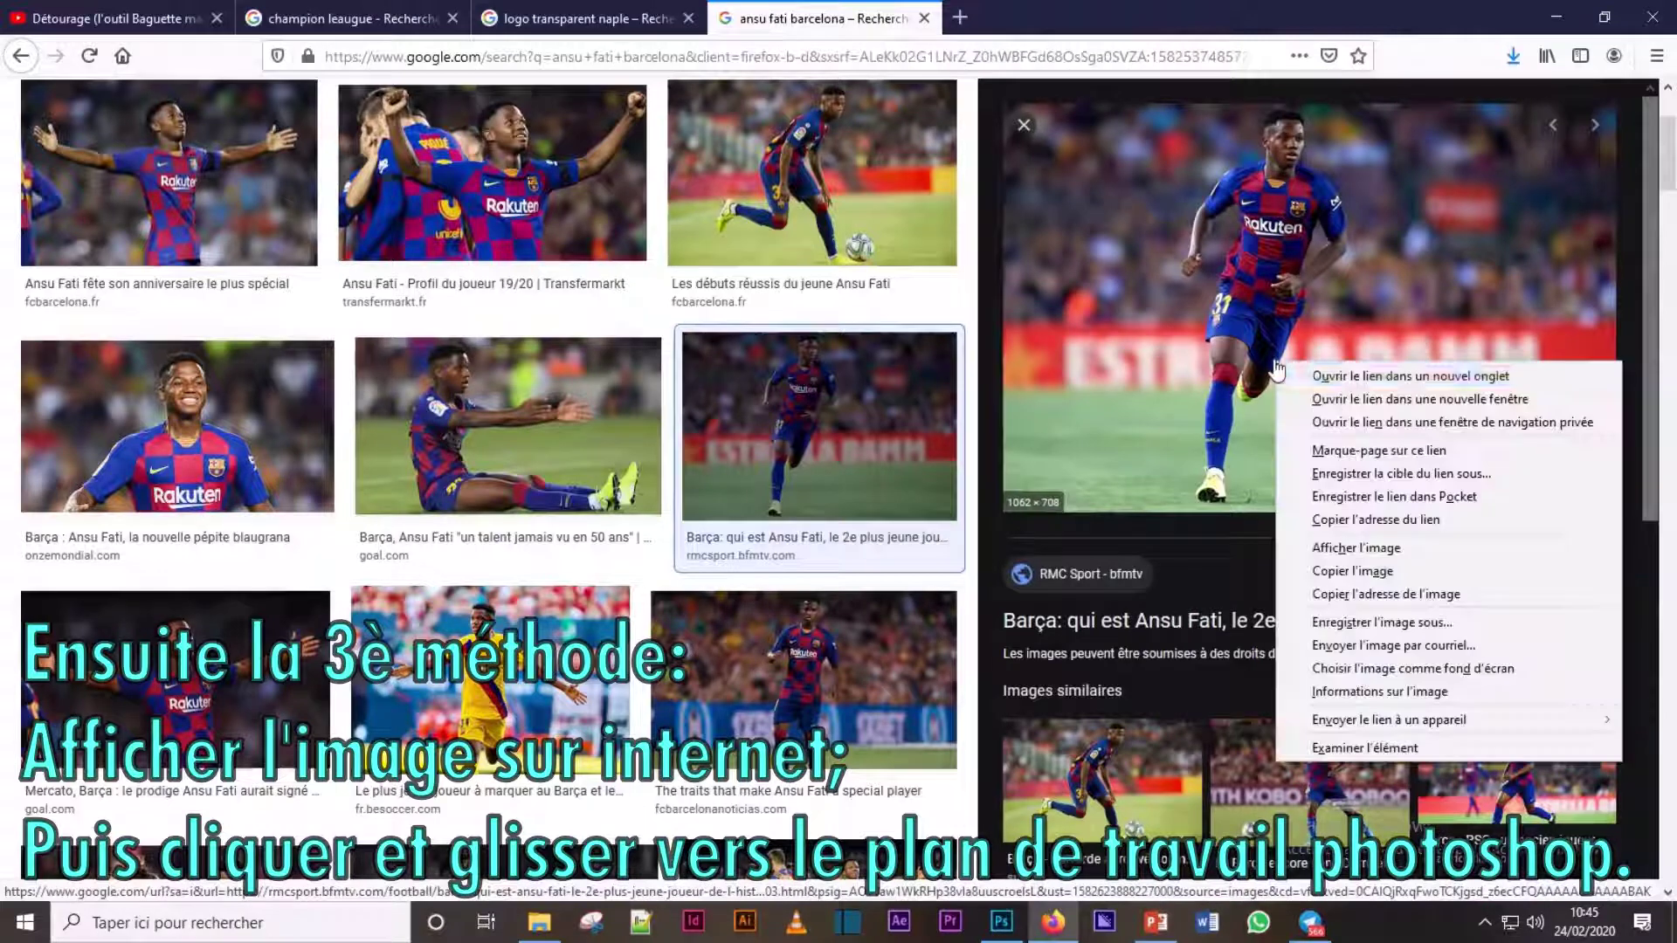
left_click(1333, 550)
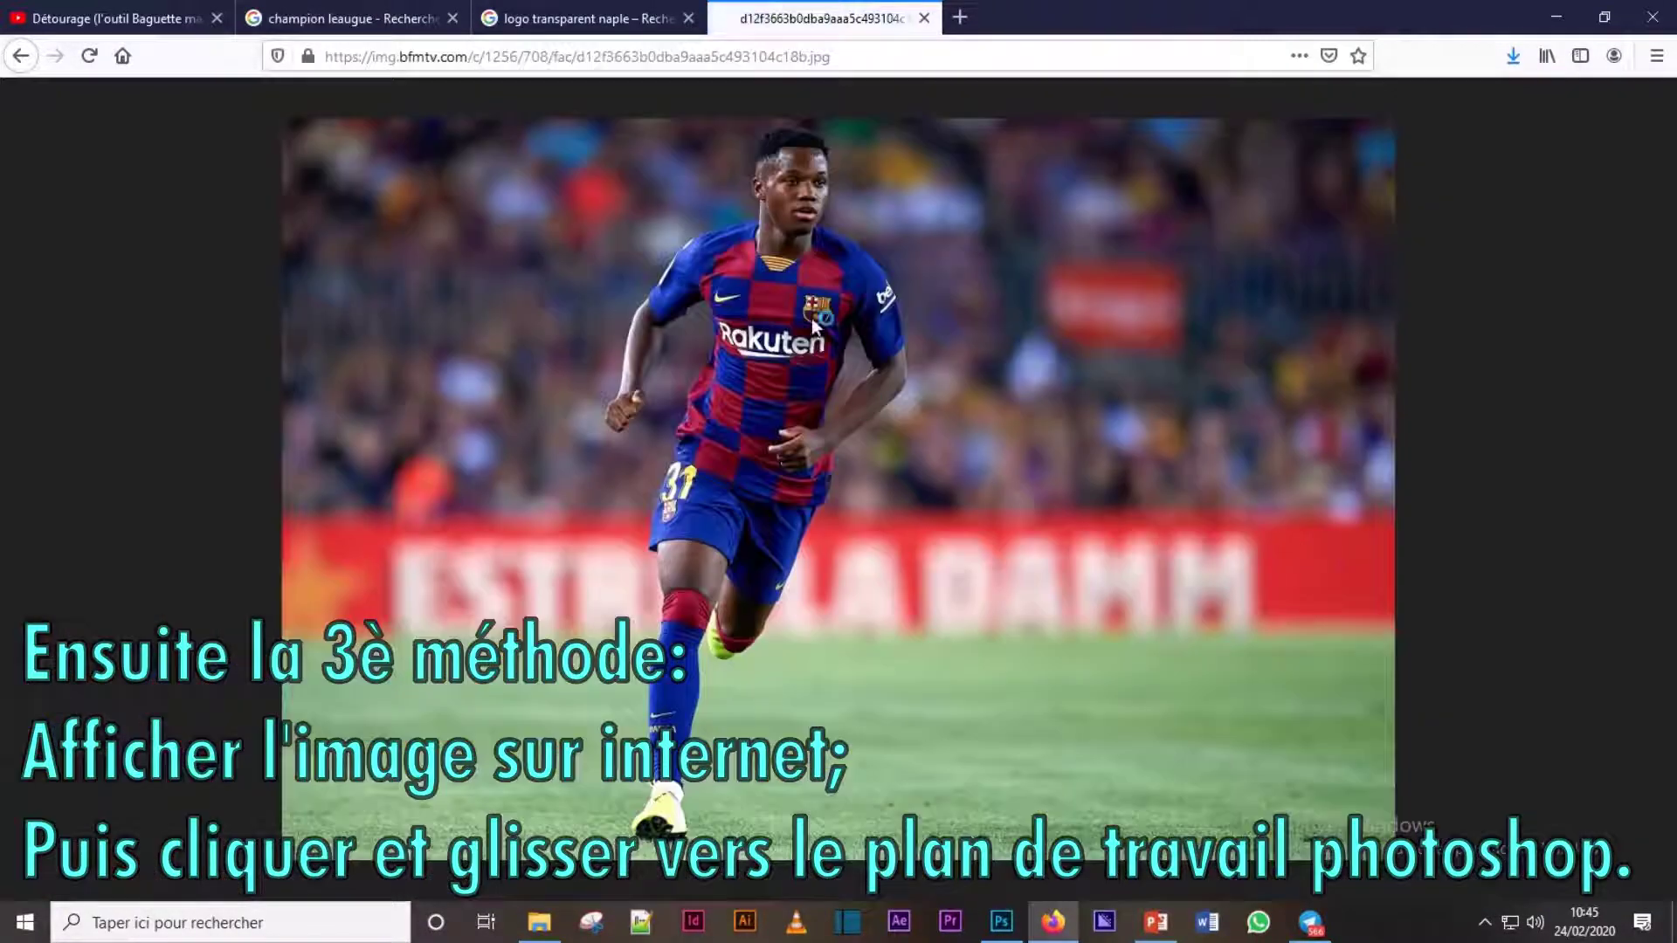
- Drop the Estrella Damm photo onto the page, scale it to full width at the bottom, commit it
left_click_drag(771, 244, 1024, 926)
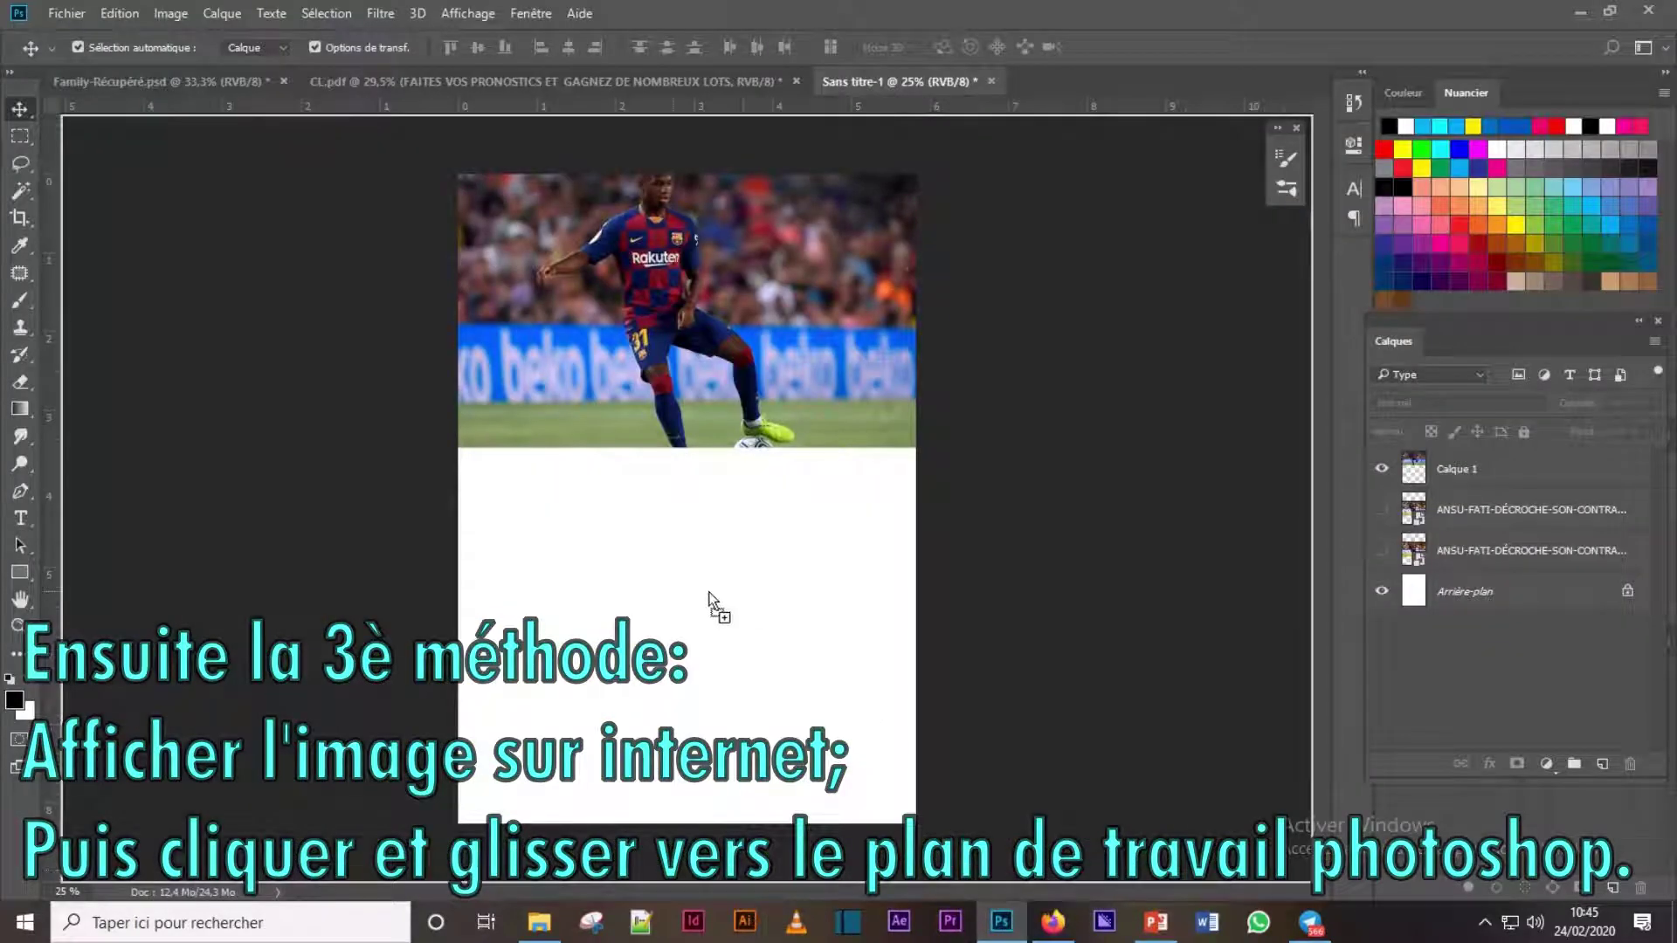
left_click_drag(1024, 925, 679, 603)
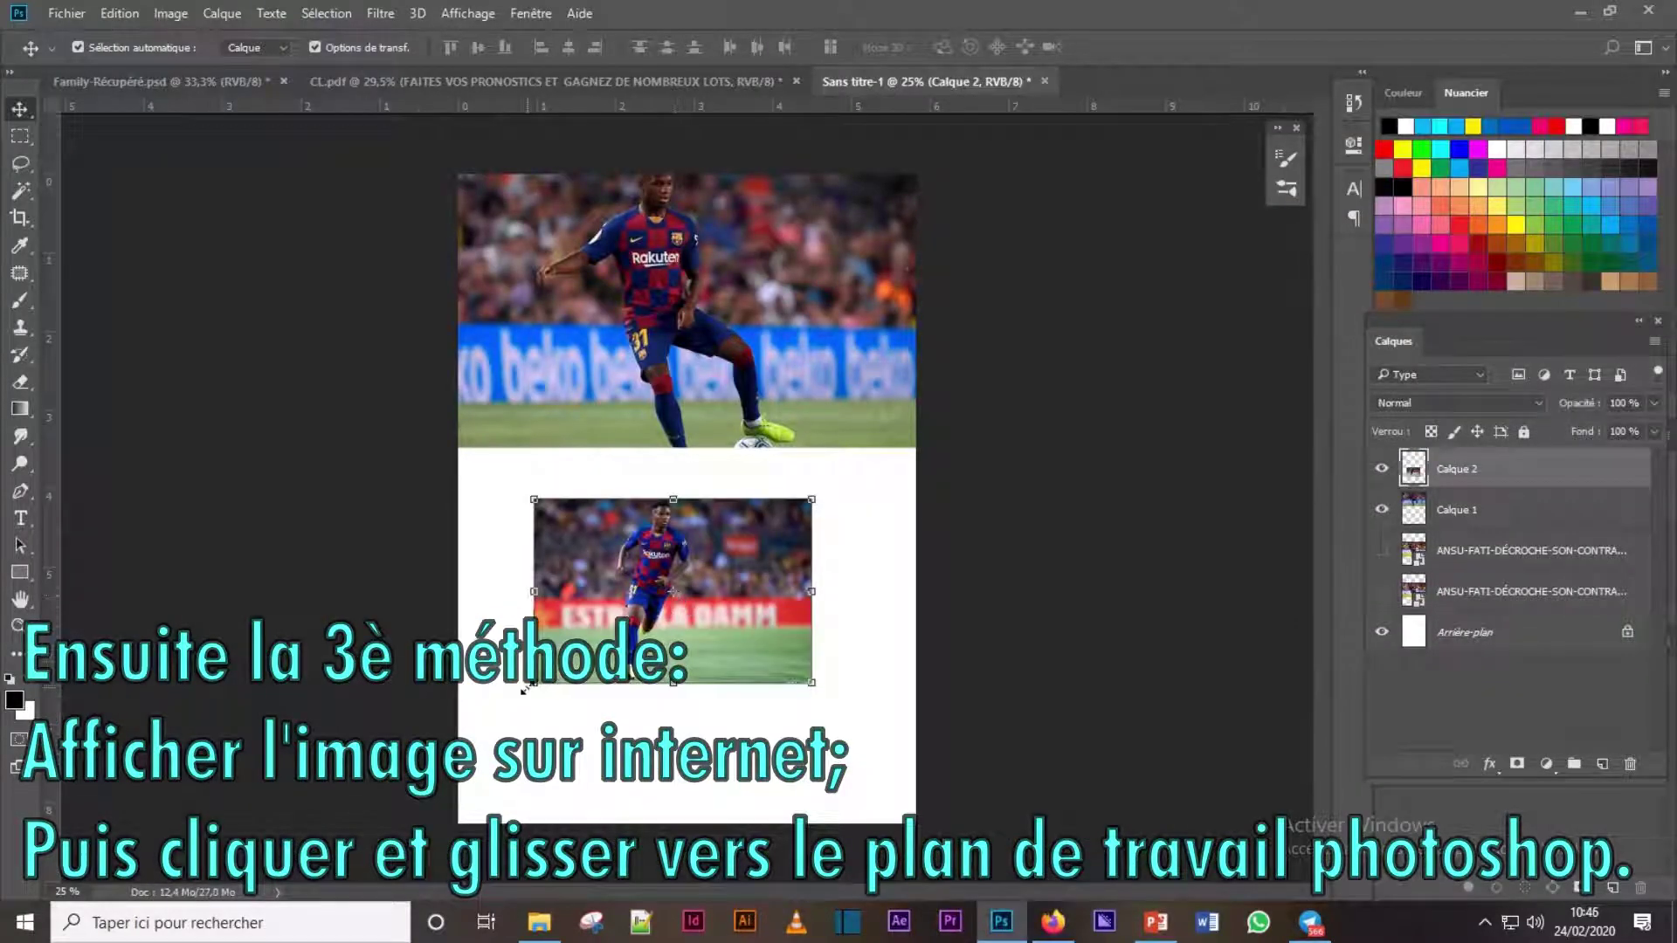
left_click_drag(525, 690, 457, 732)
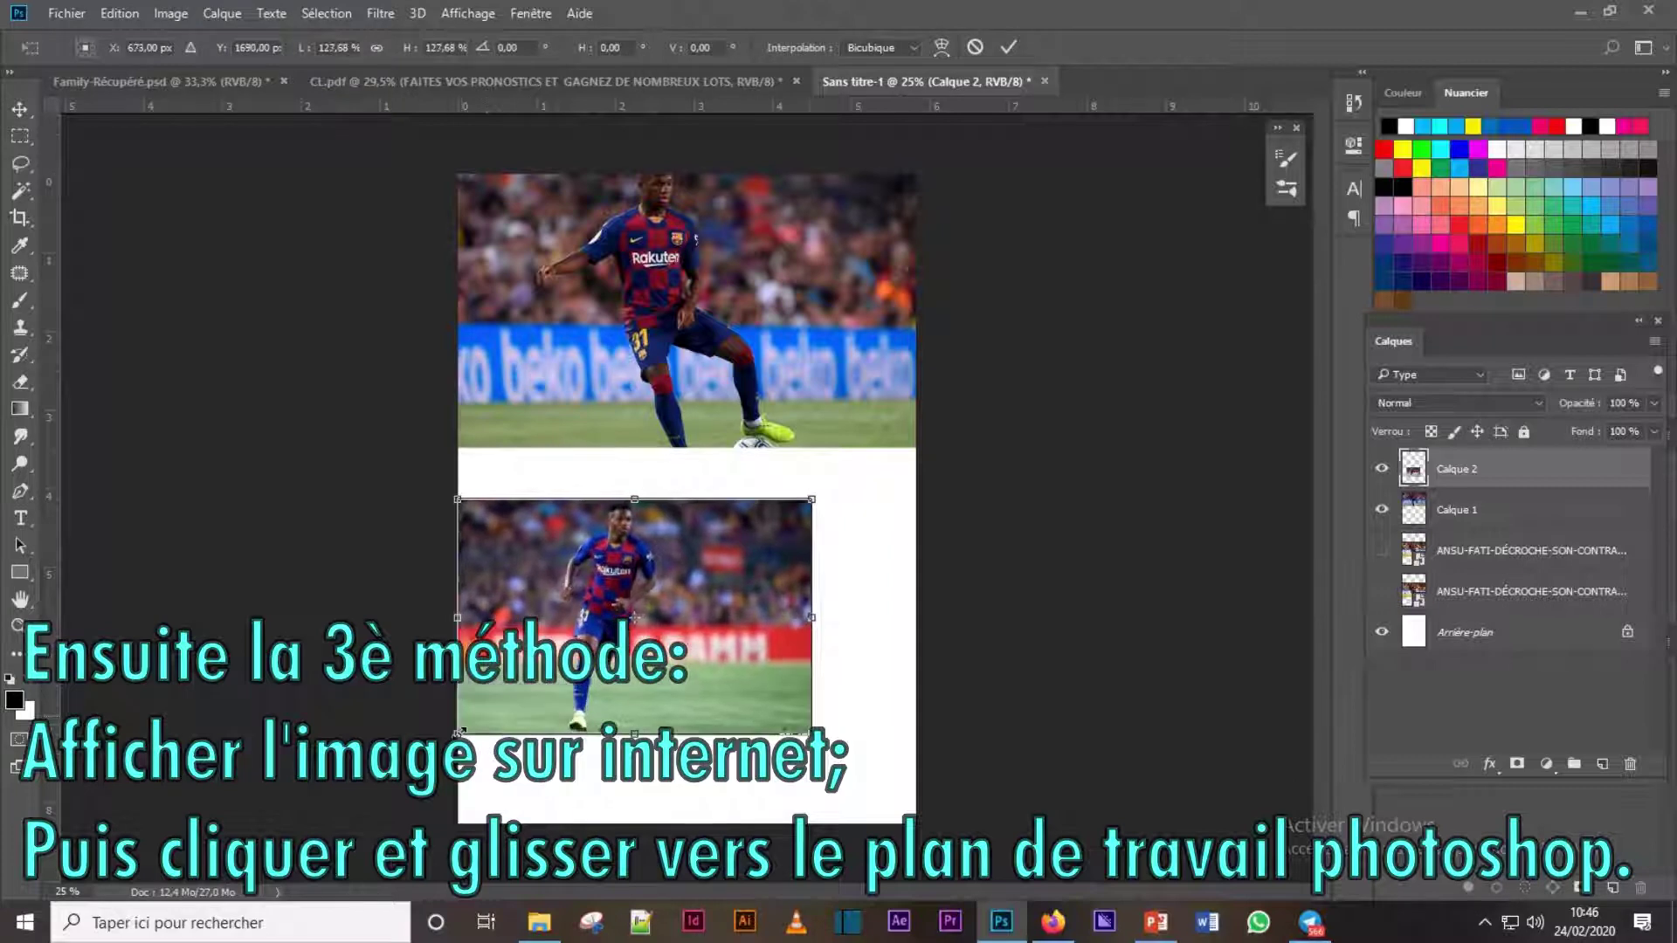
left_click_drag(811, 500, 931, 420)
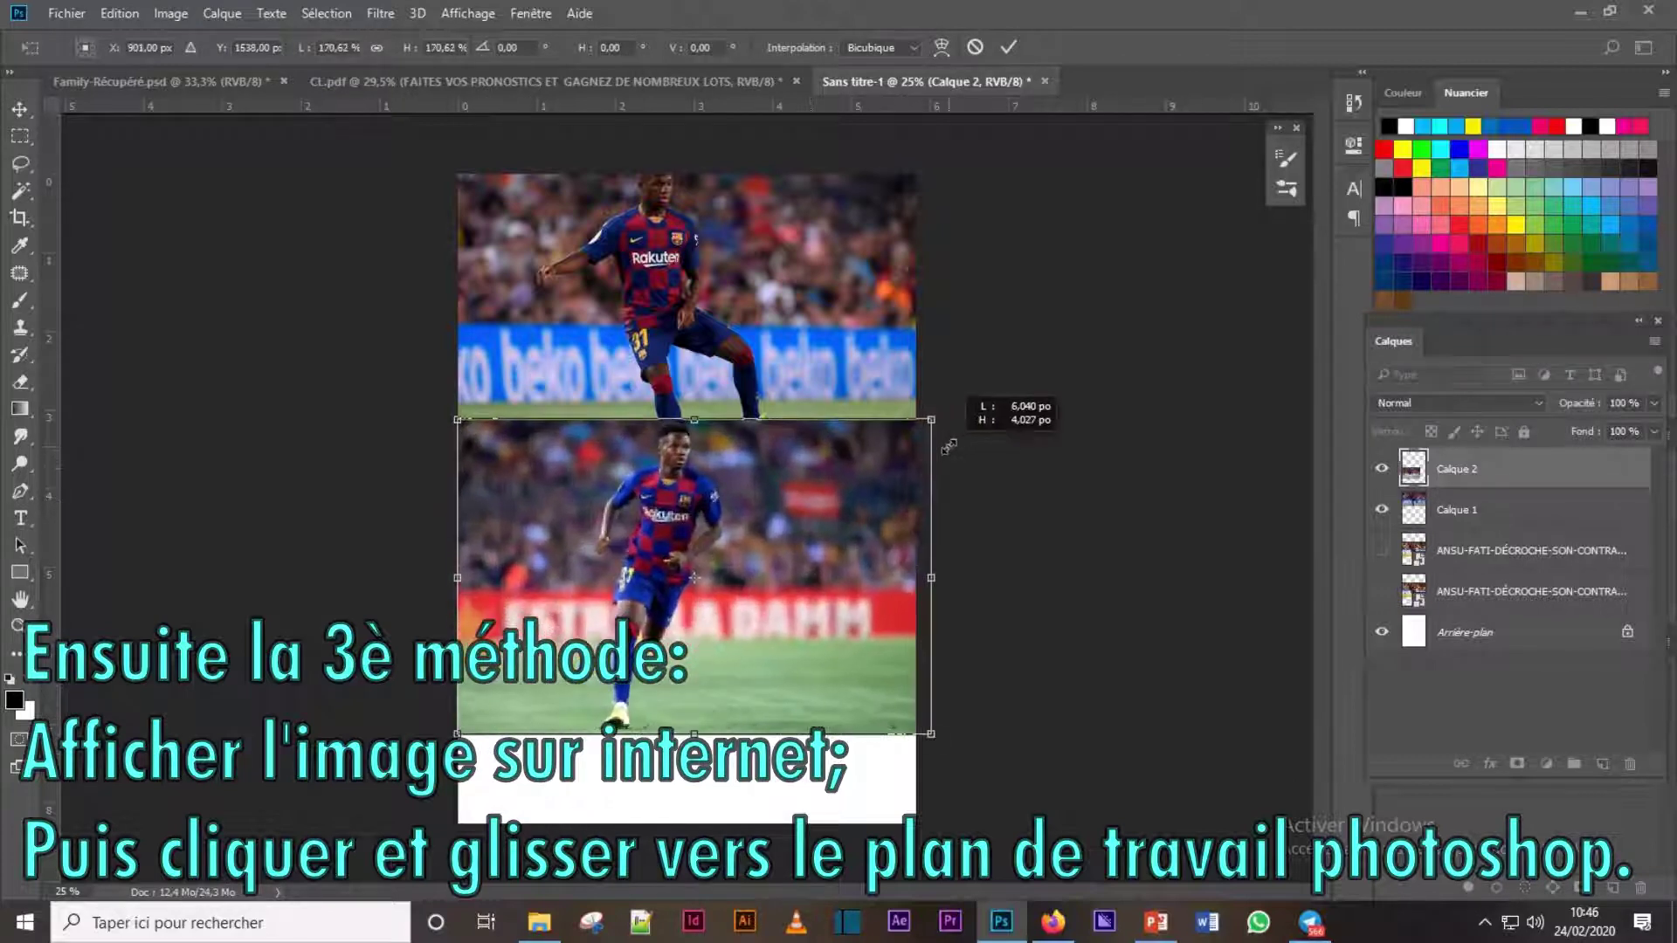
left_click_drag(800, 511, 794, 595)
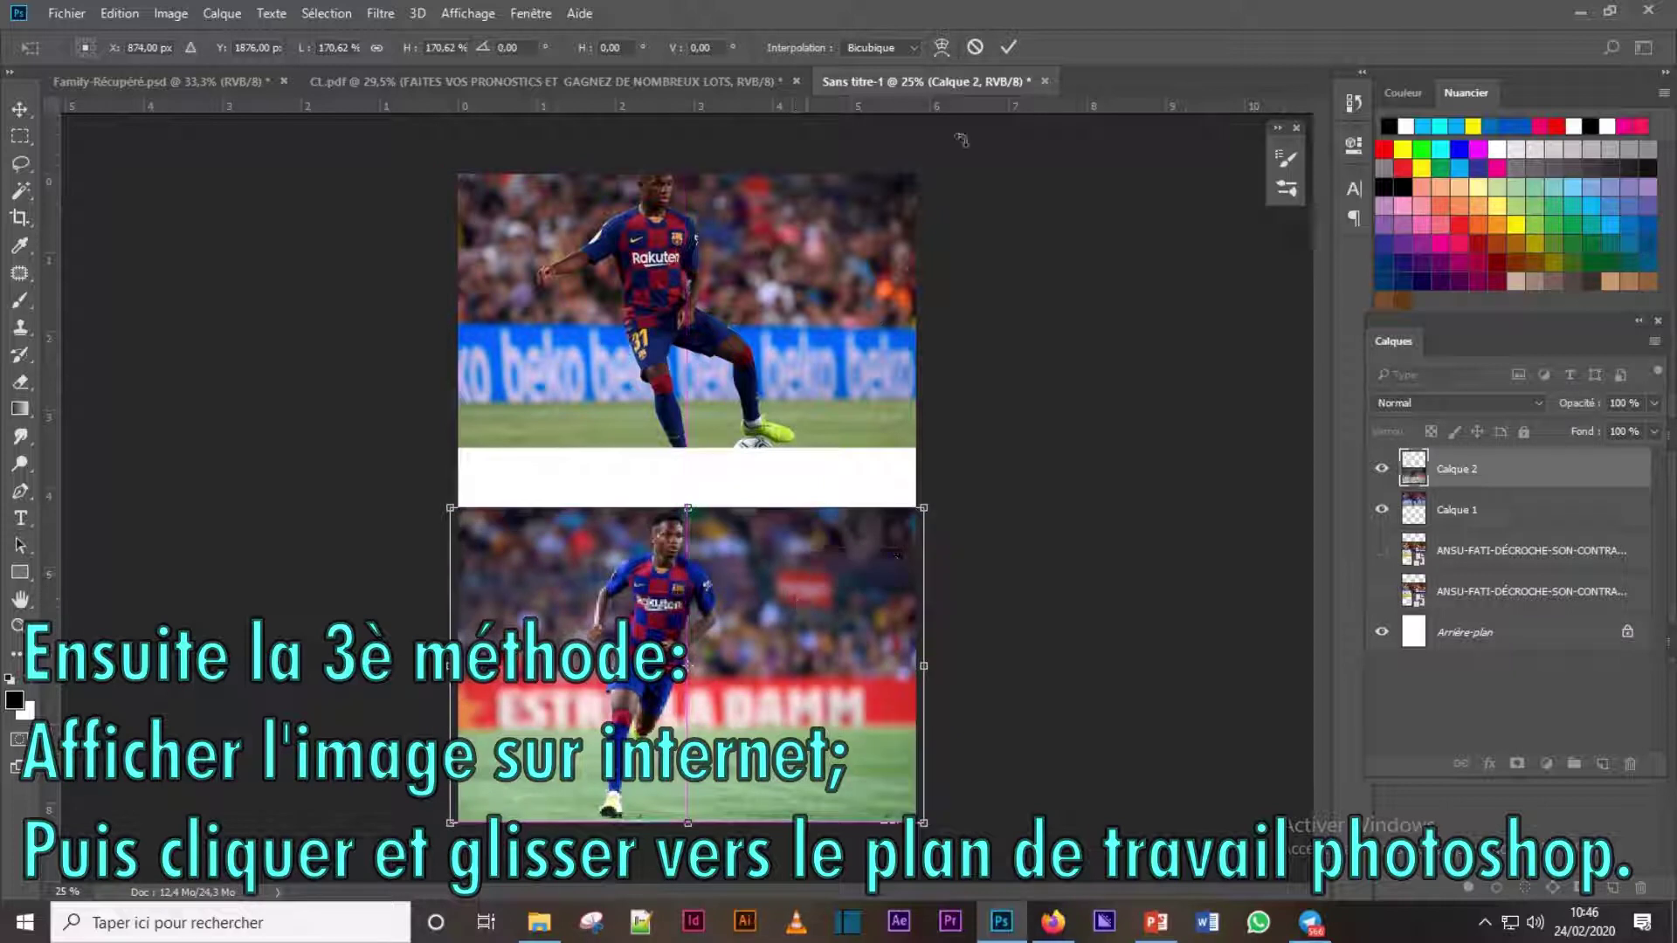
left_click(1006, 49)
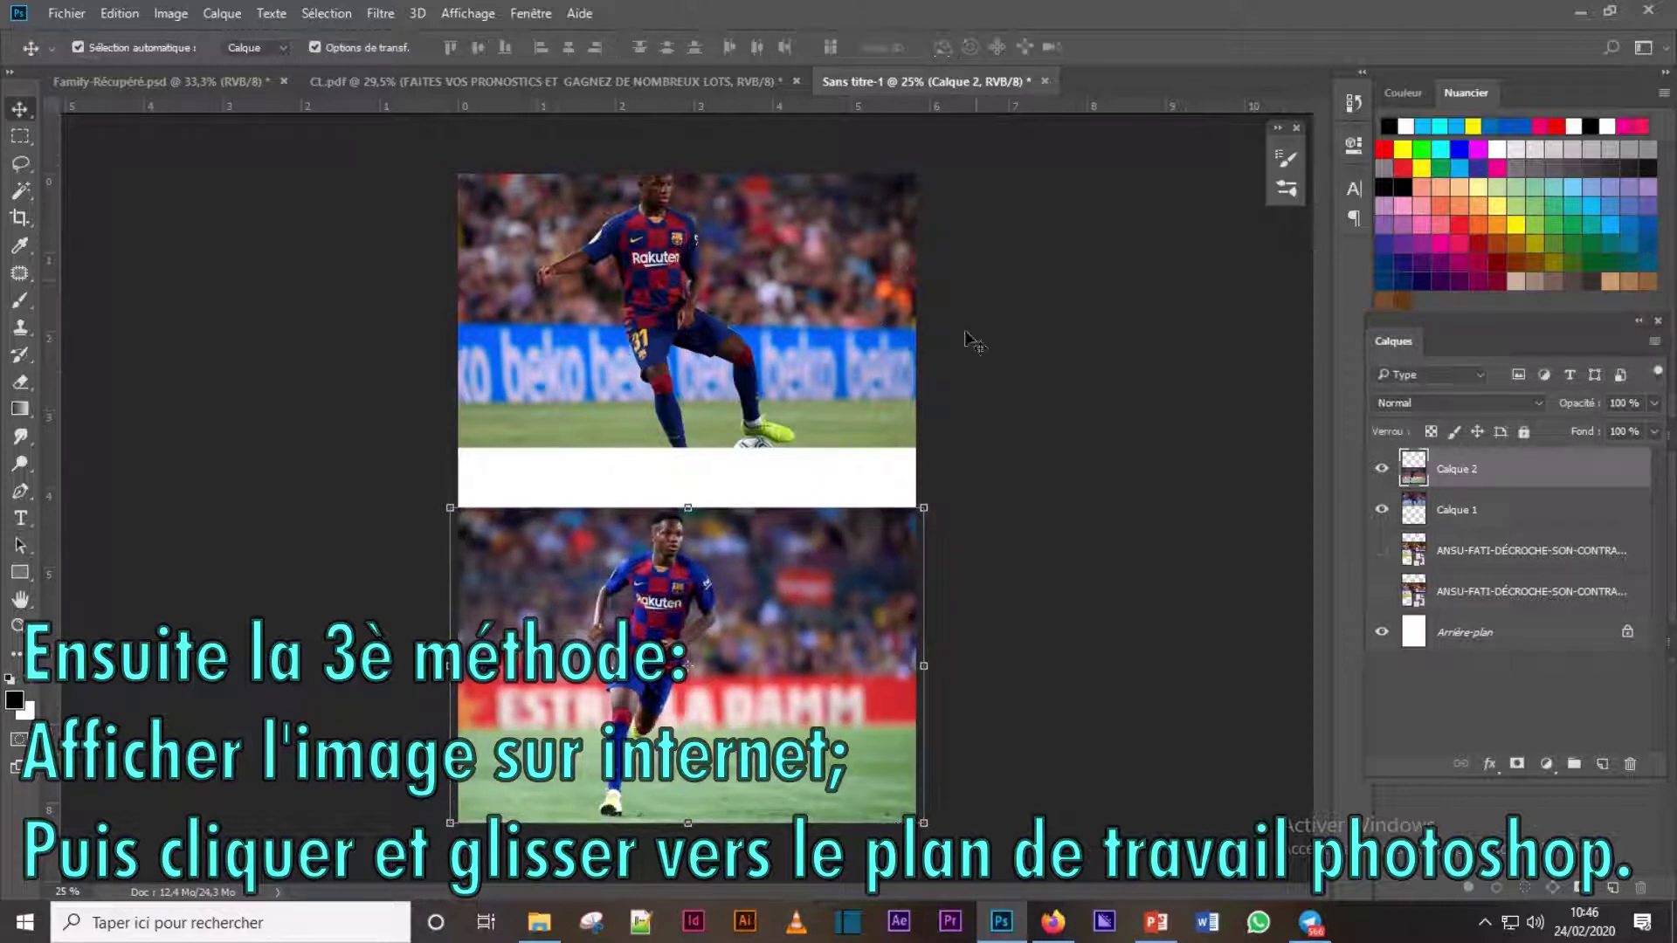
left_click(975, 413)
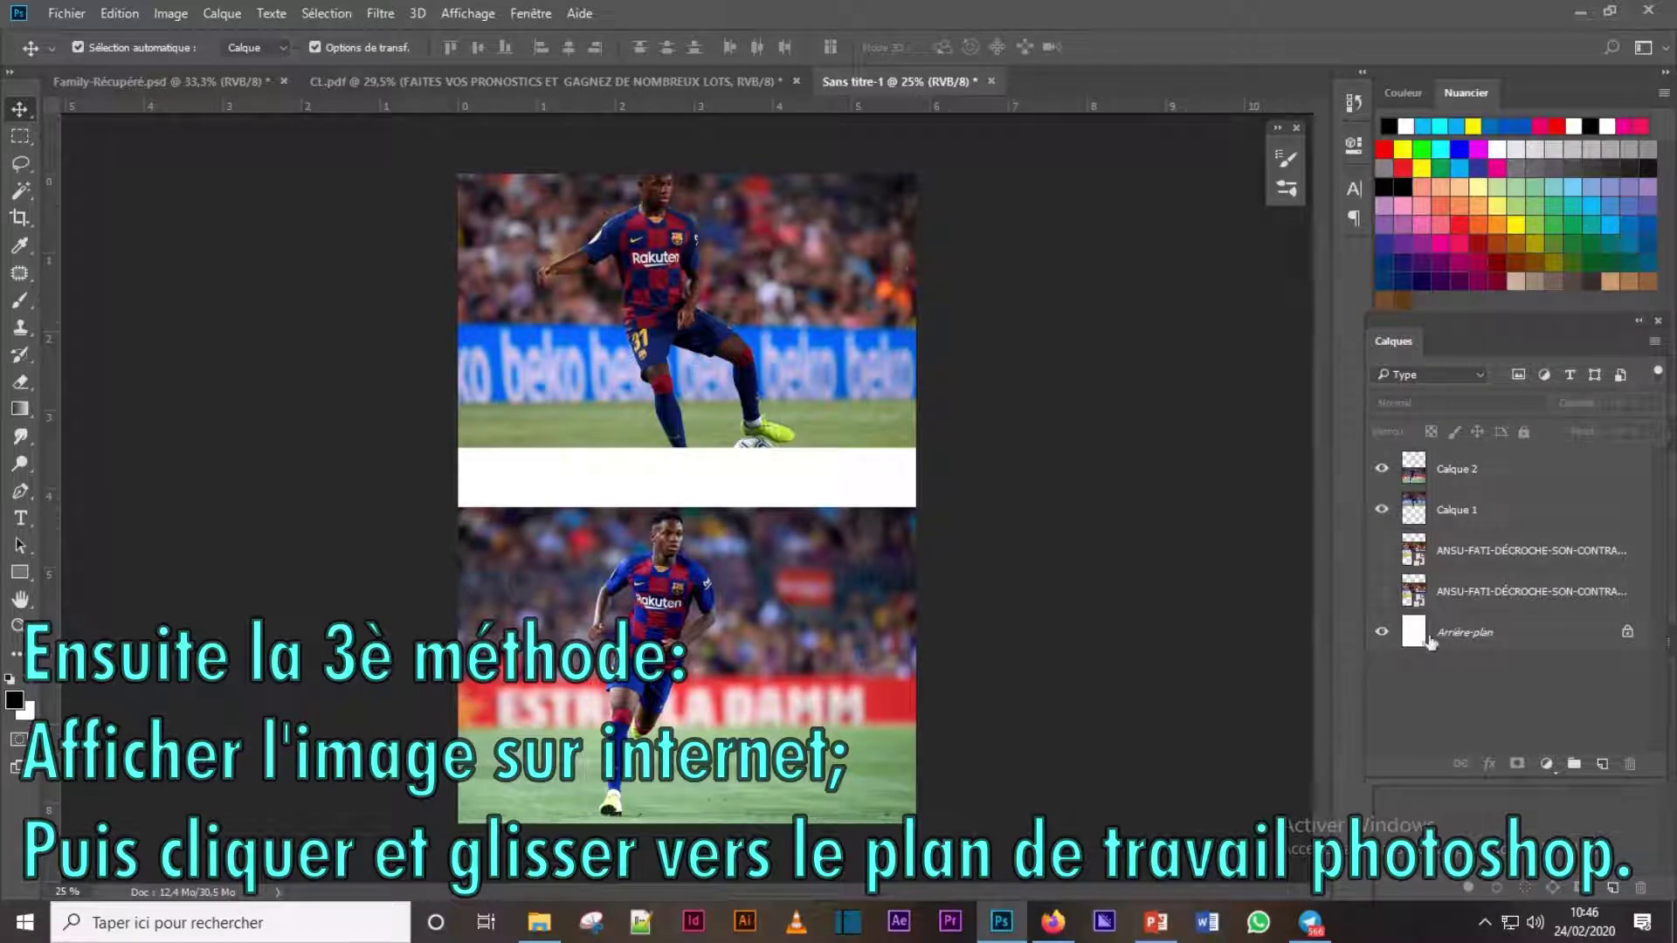
- Turn off the visibility of layer Calque 1 in the Layers panel
left_click(1382, 511)
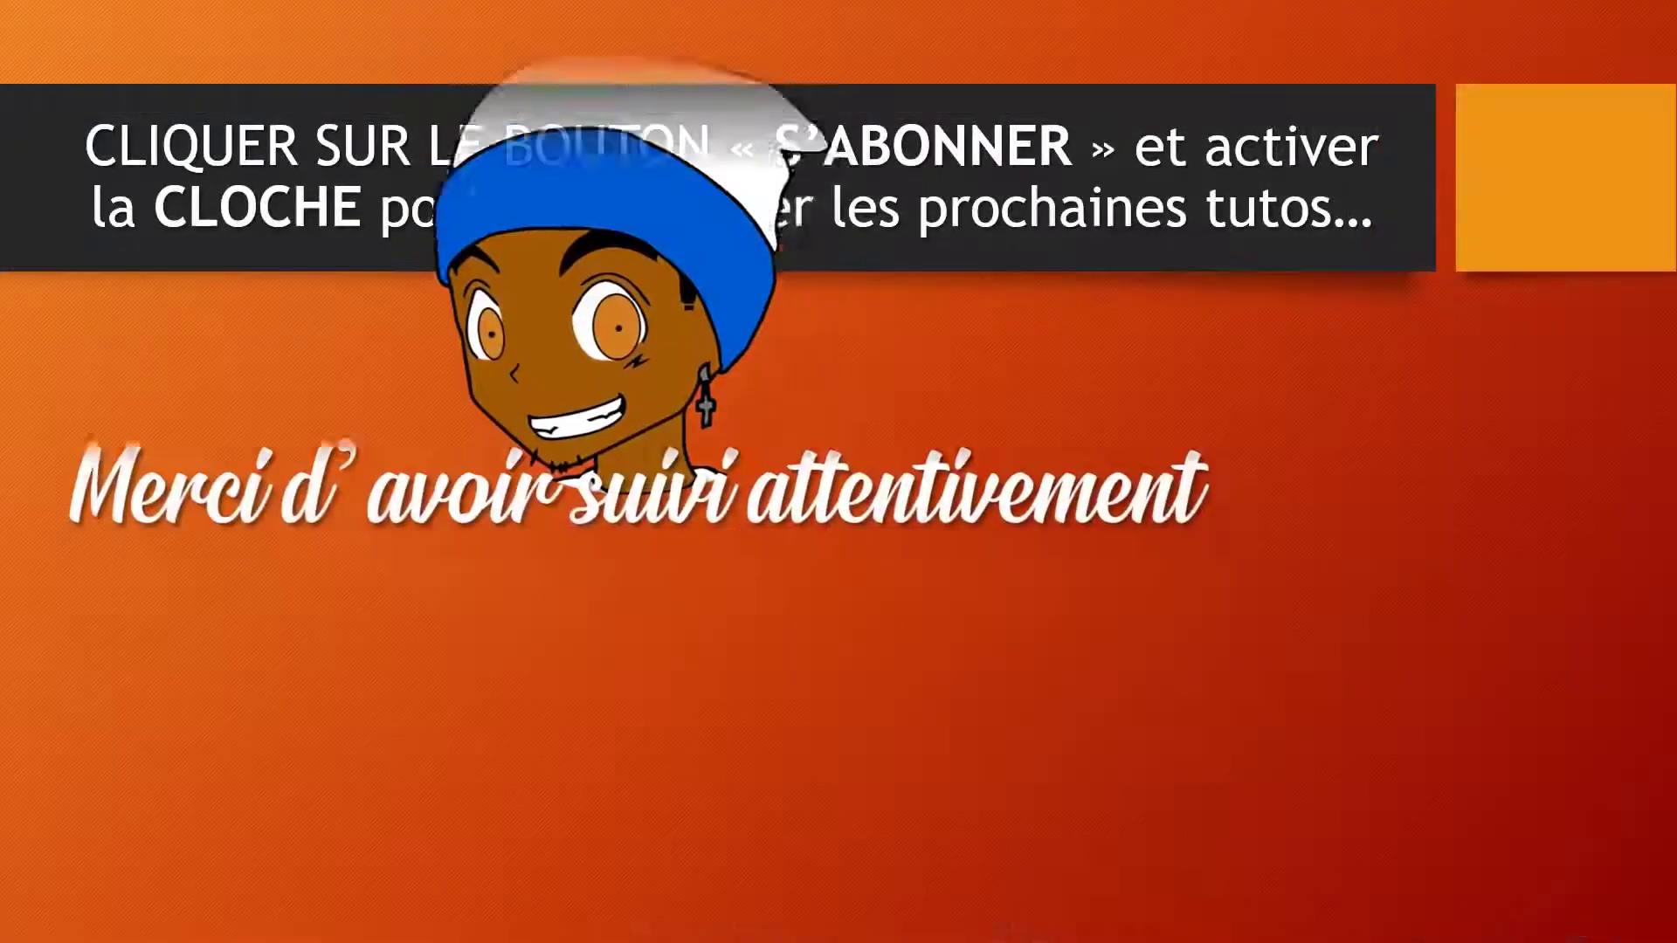